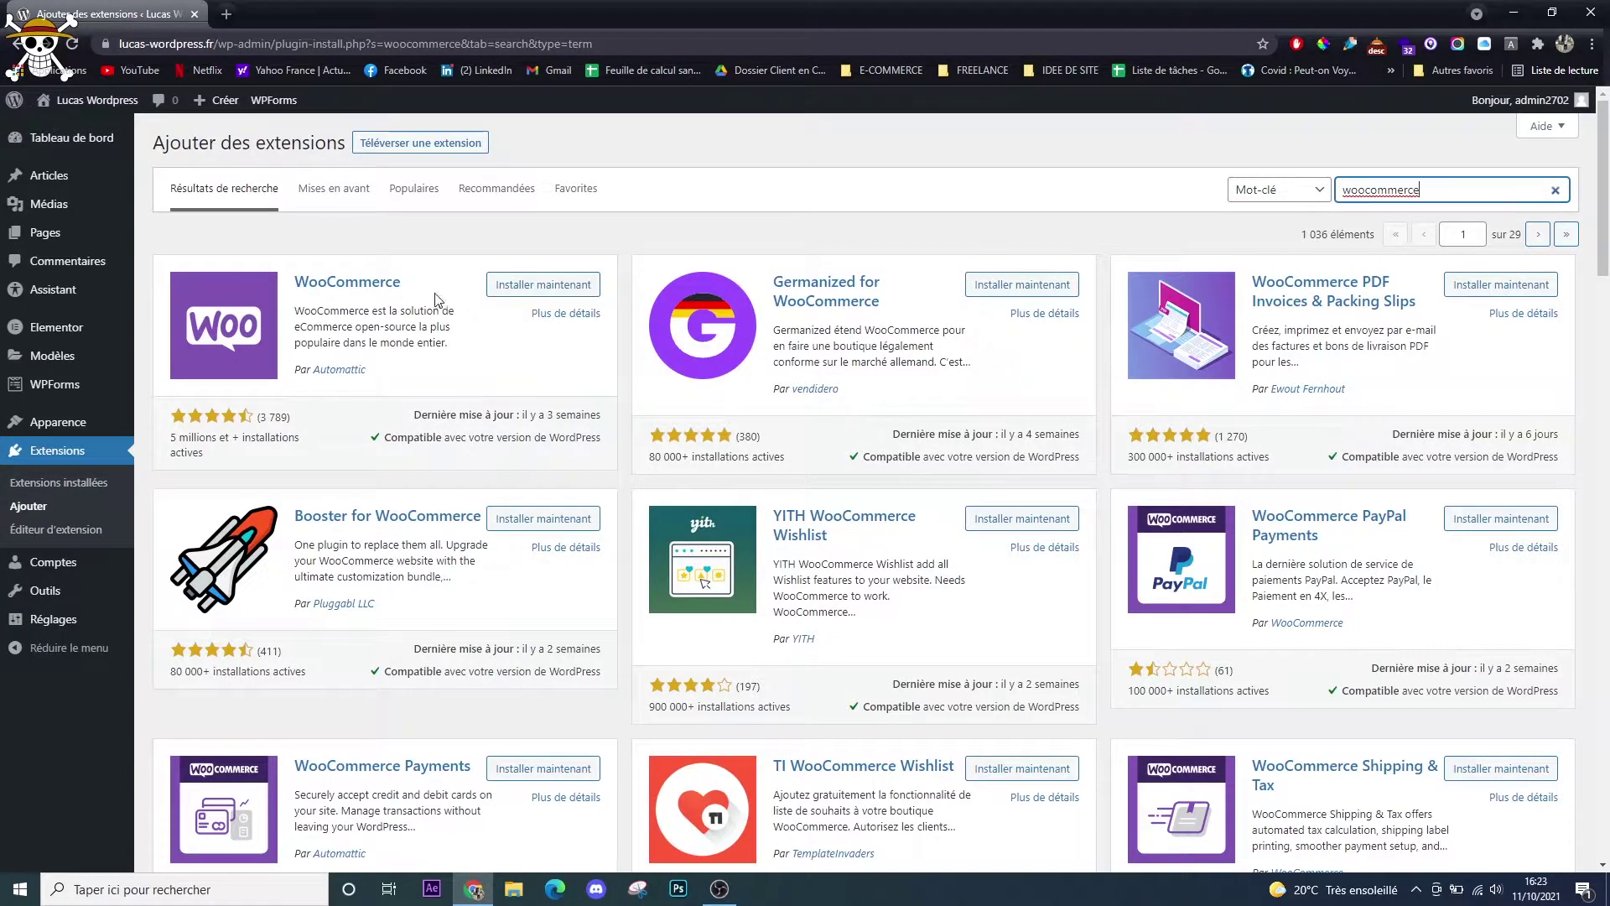
Install and activate the WooCommerce plugin by Automattic.
{"action": "left_click", "coordinate": [558, 284]}
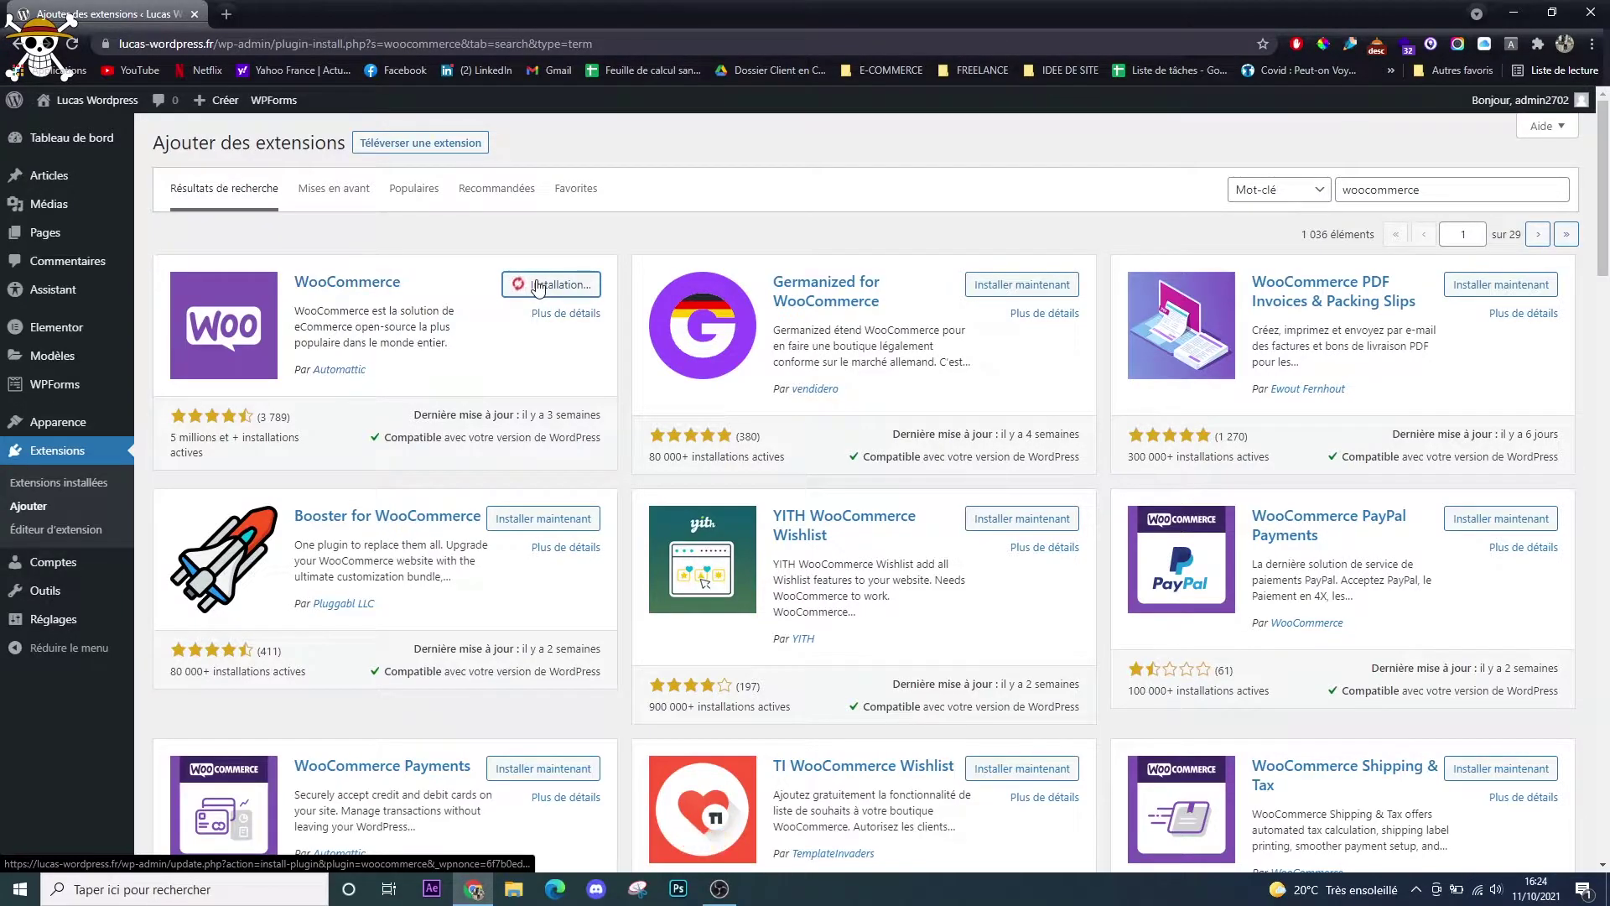
{"action": "left_click", "coordinate": [571, 289]}
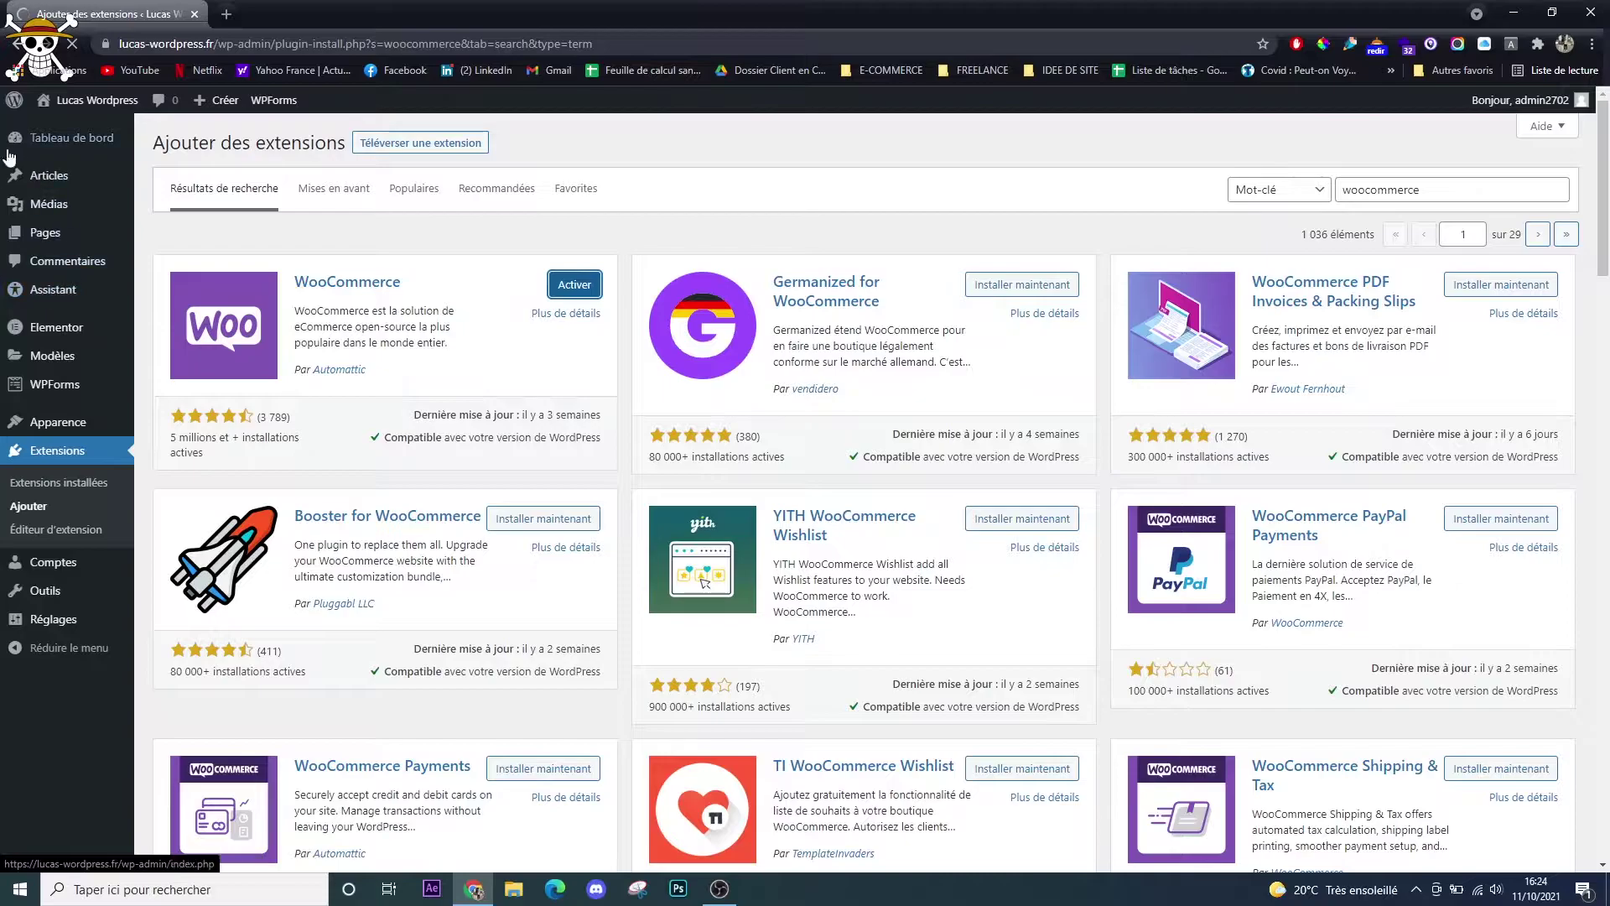
Skip the WooCommerce store details setup and dismiss the welcome introduction.
{"action": "mouse_move", "coordinate": [8, 390]}
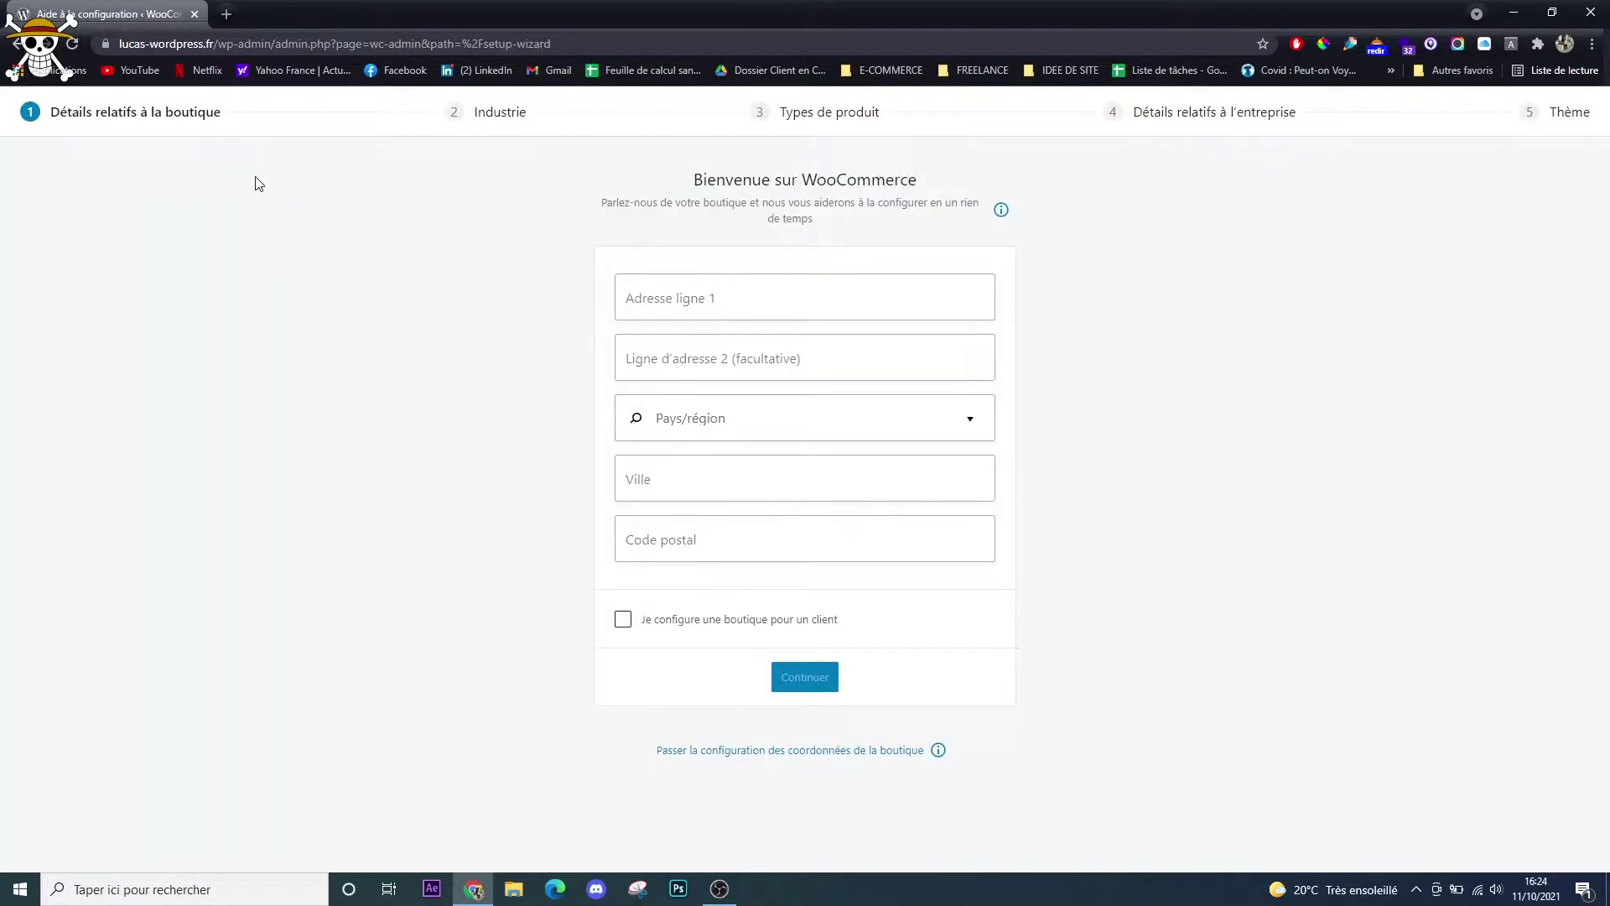
{"action": "left_click", "coordinate": [794, 750]}
{"action": "left_click", "coordinate": [805, 526]}
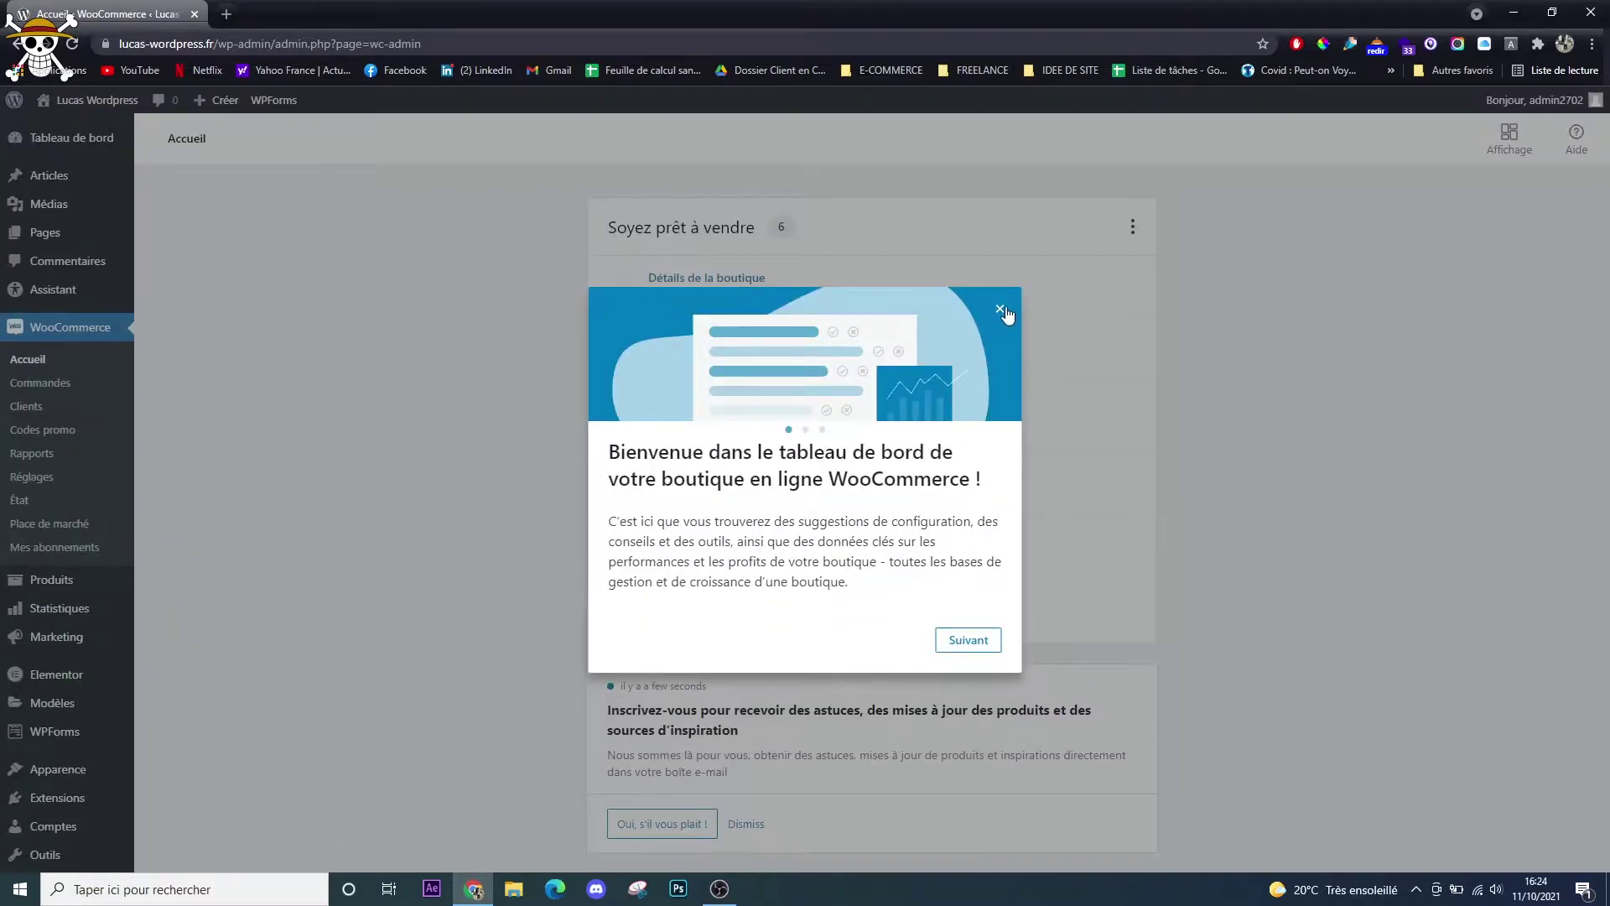
{"action": "left_click", "coordinate": [1001, 310]}
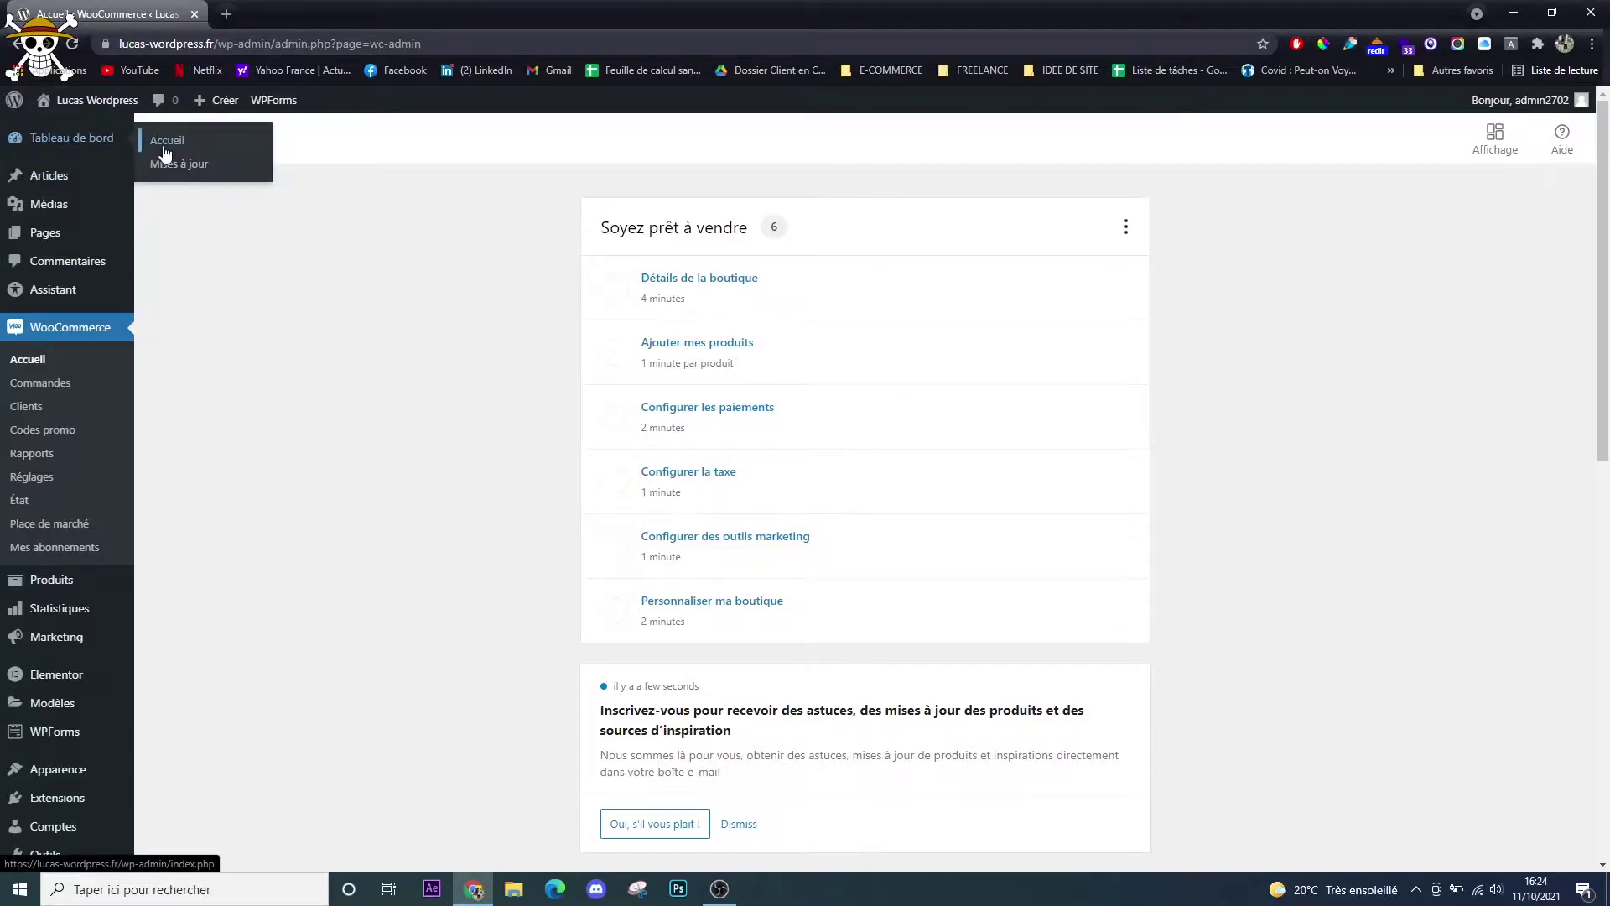
Return to the dashboard home and start a new product named "Produit 1".
{"action": "left_click", "coordinate": [162, 141]}
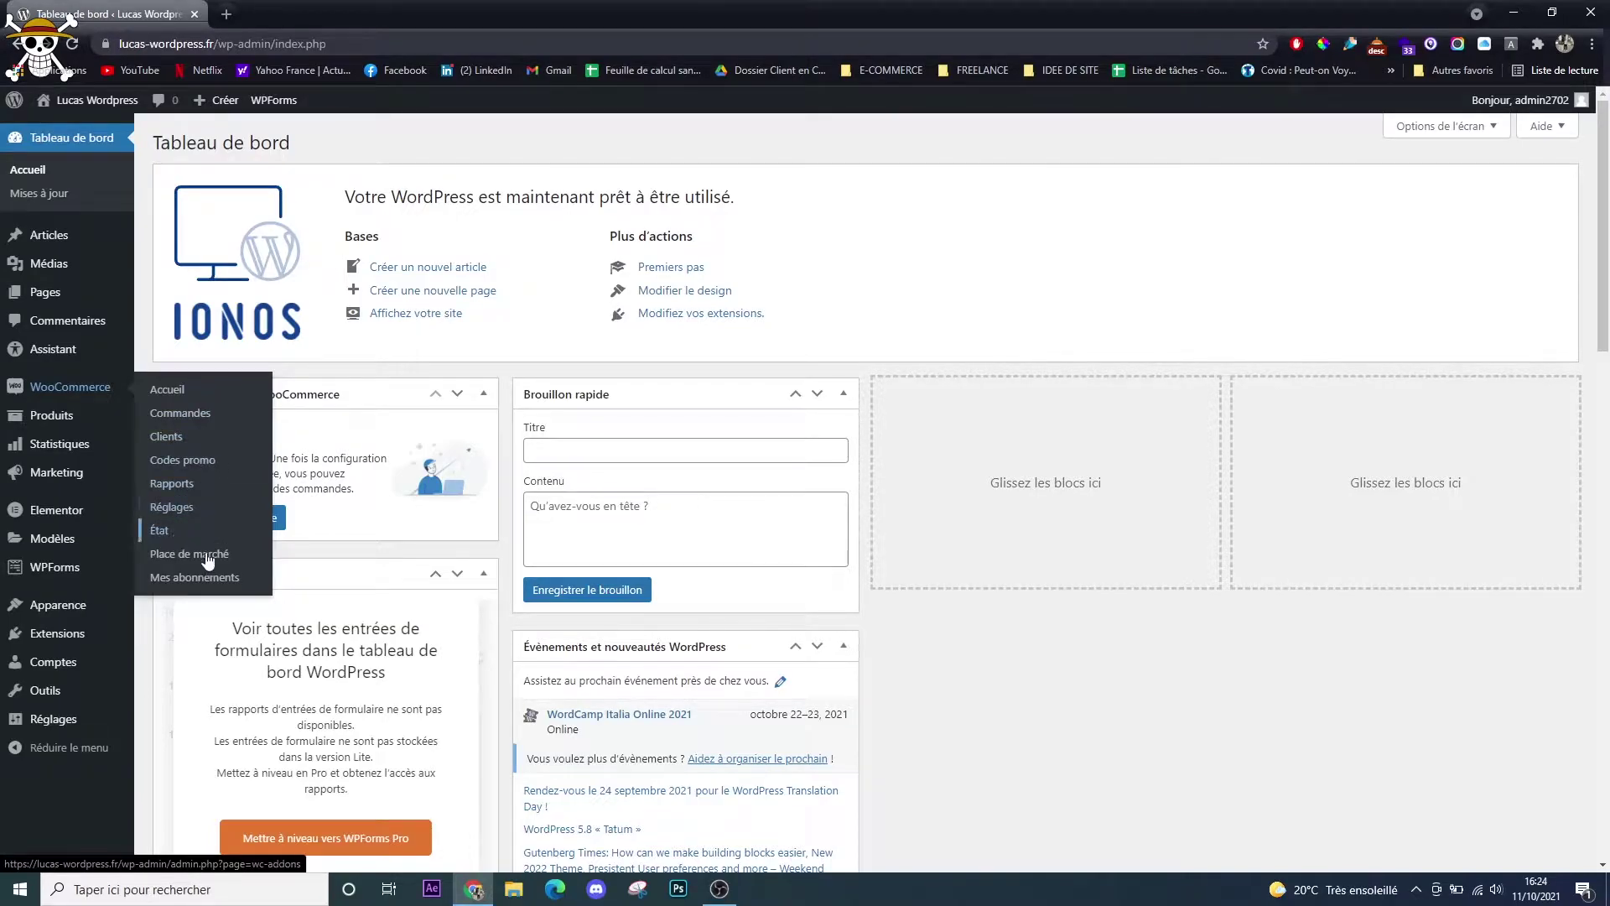
{"action": "mouse_move", "coordinate": [68, 426]}
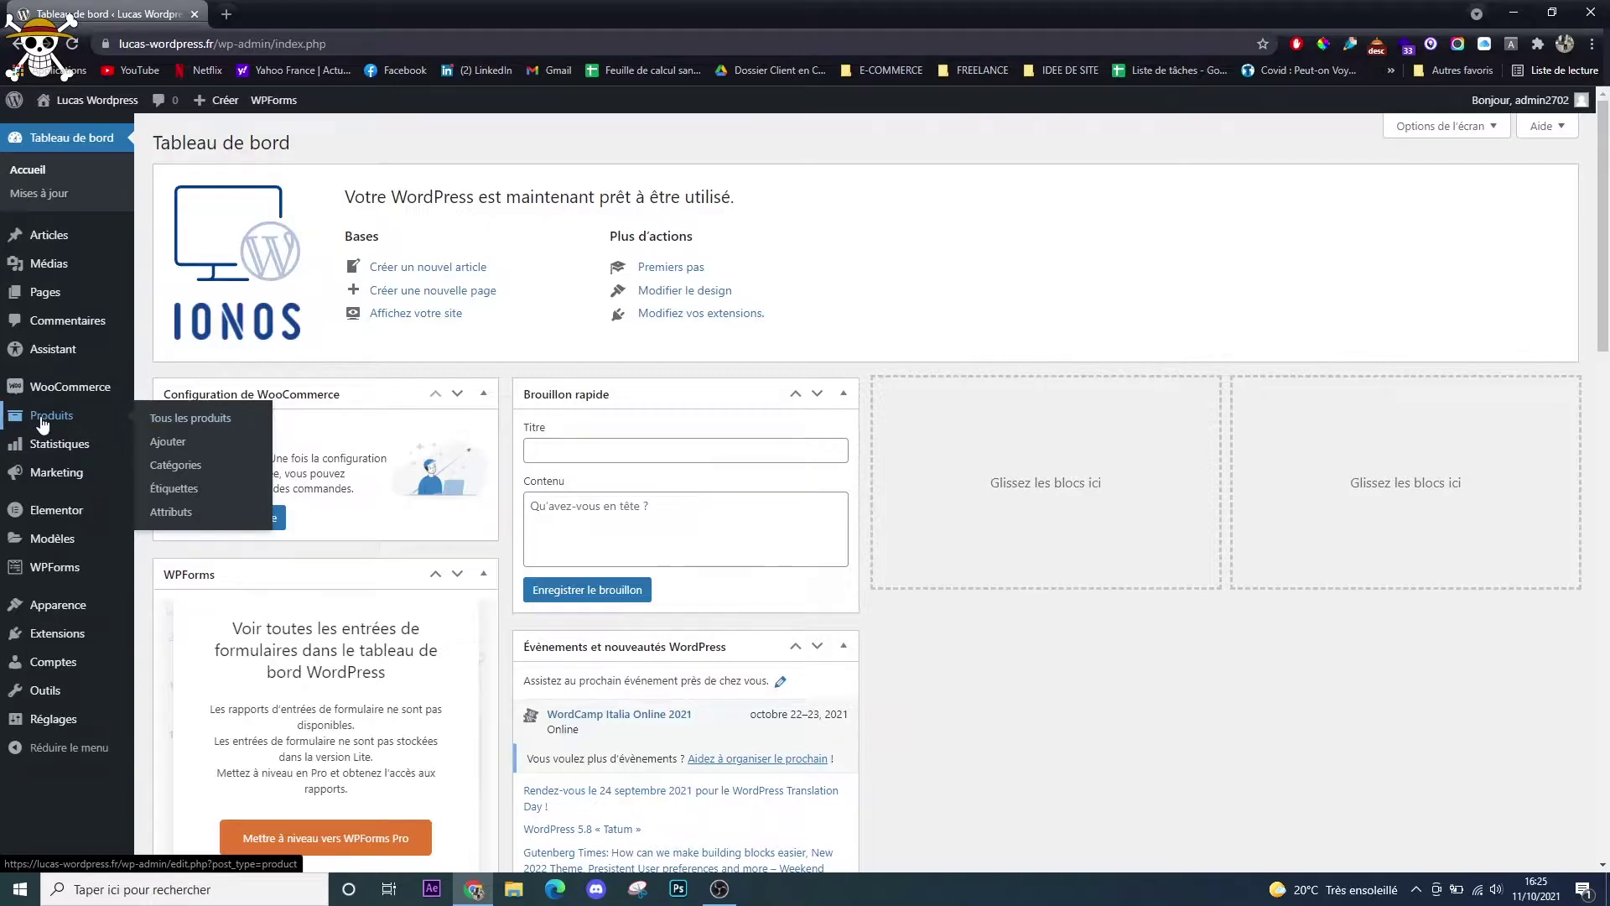
{"action": "left_click", "coordinate": [181, 444]}
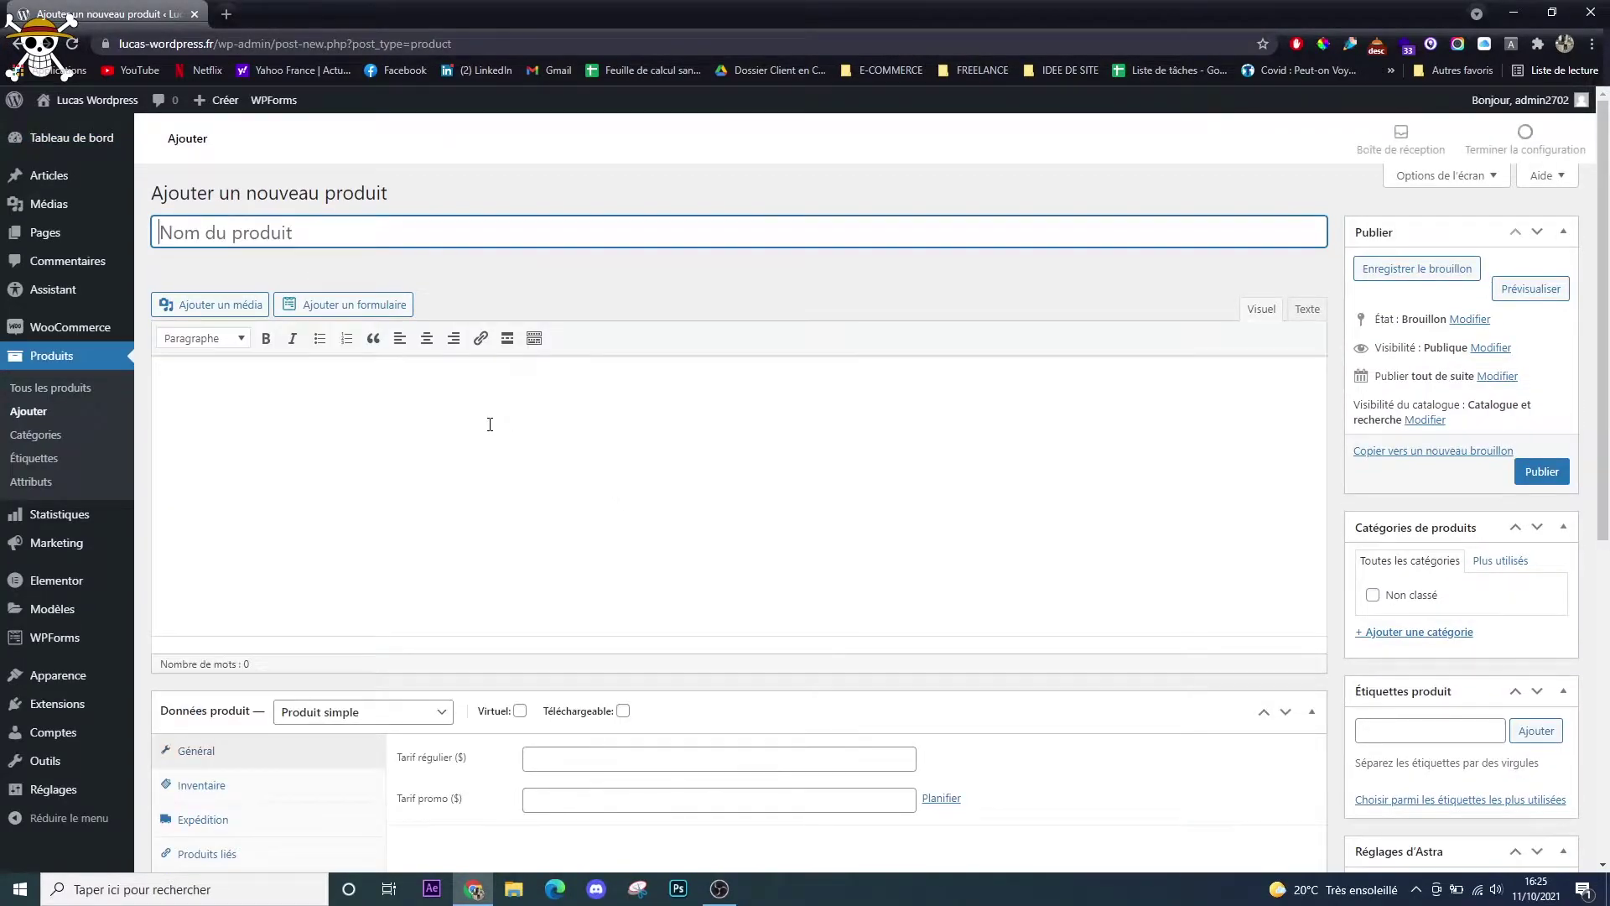
{"action": "type", "text": "Produit 1"}
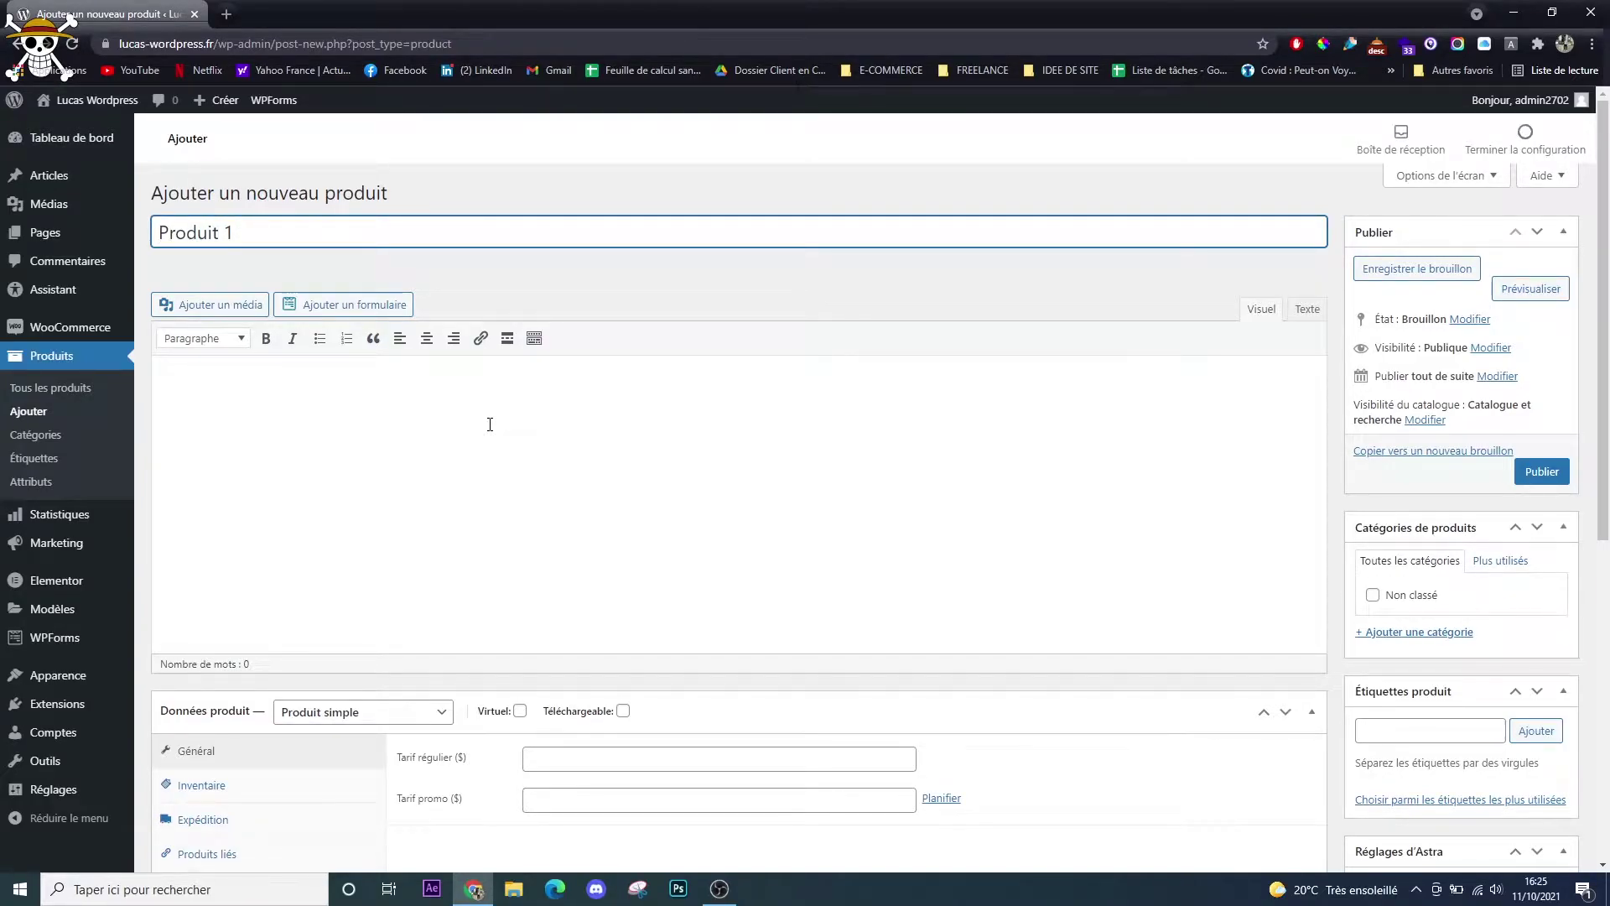
Set the product image to woocommerce-placeholder.png from the media library.
{"action": "scroll", "coordinate": [878, 199], "scroll_direction": "down", "scroll_amount": 7}
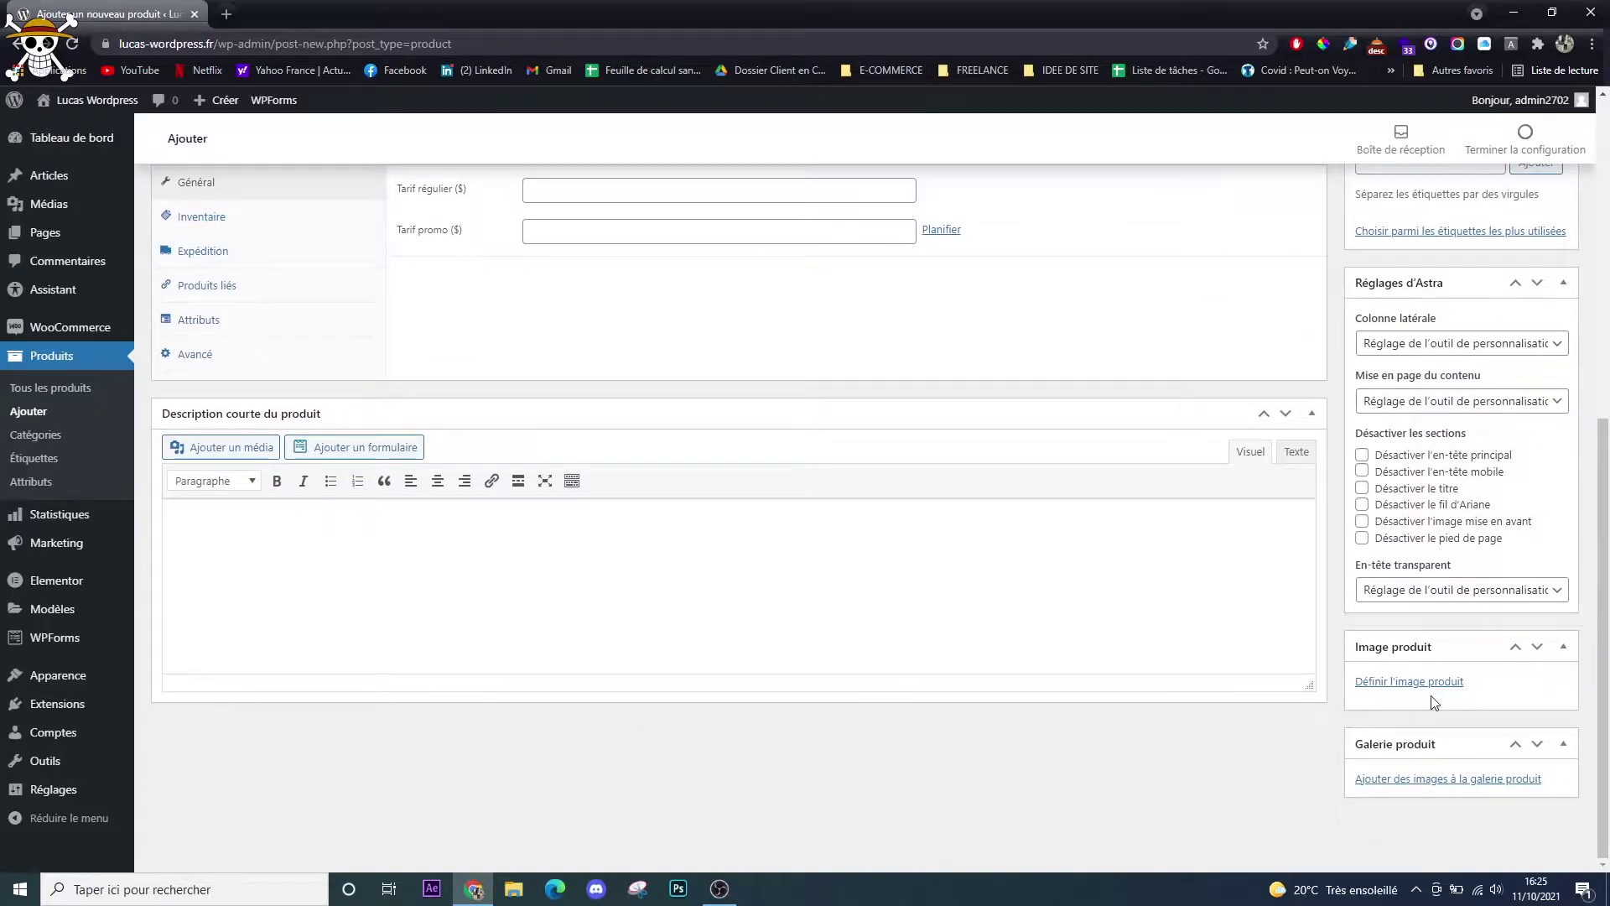
{"action": "left_click", "coordinate": [1403, 682]}
{"action": "left_click", "coordinate": [1554, 132]}
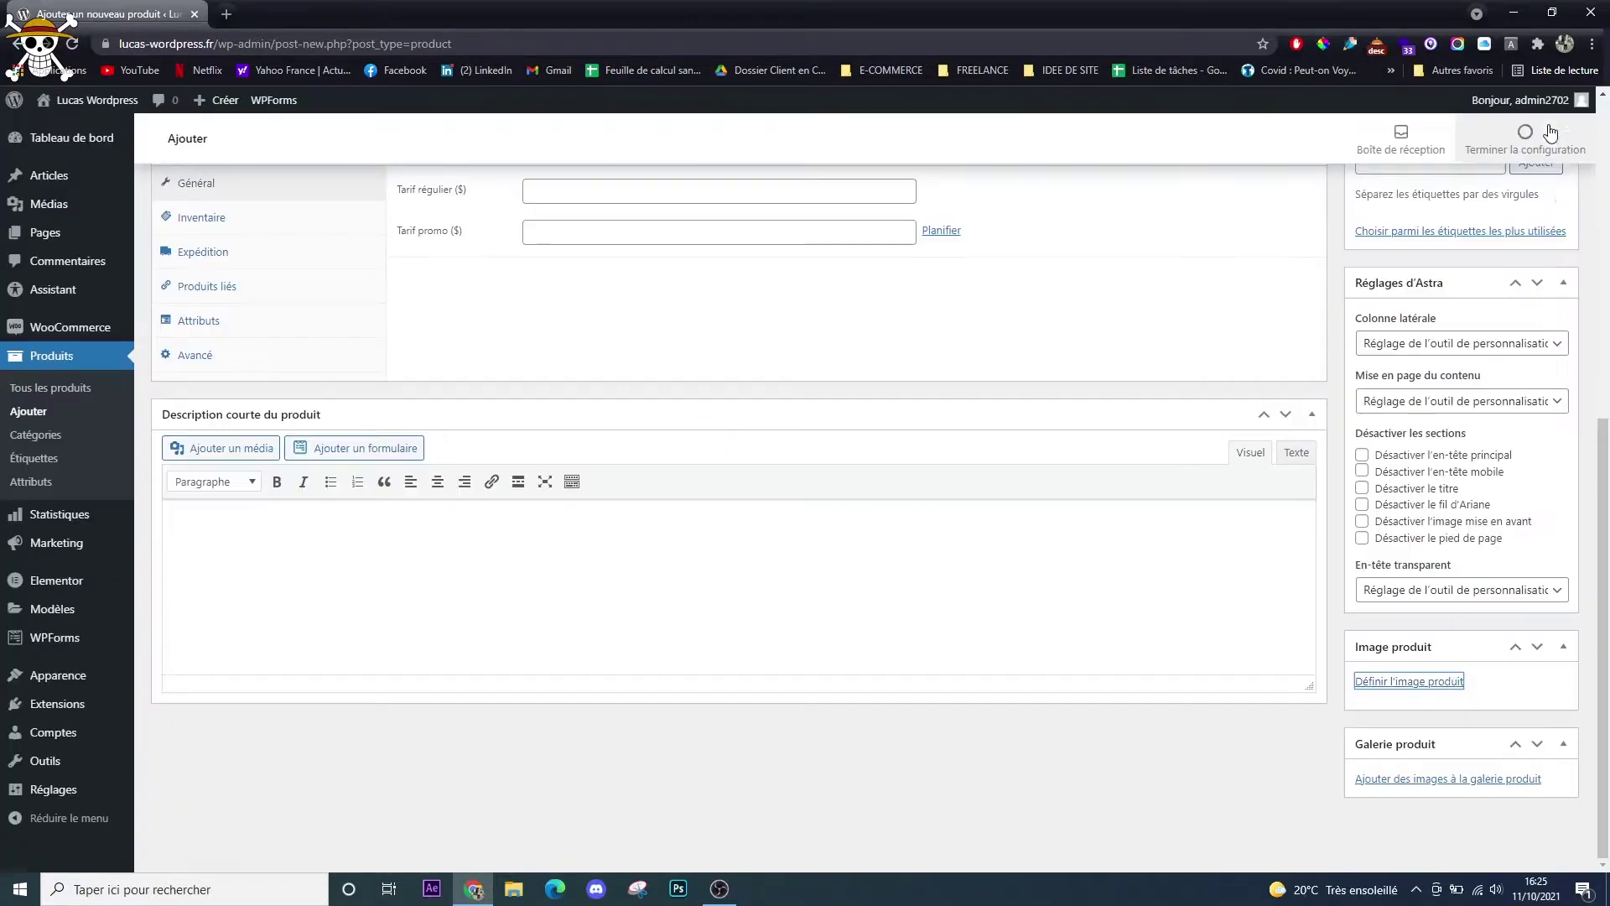
{"action": "left_click", "coordinate": [1411, 684]}
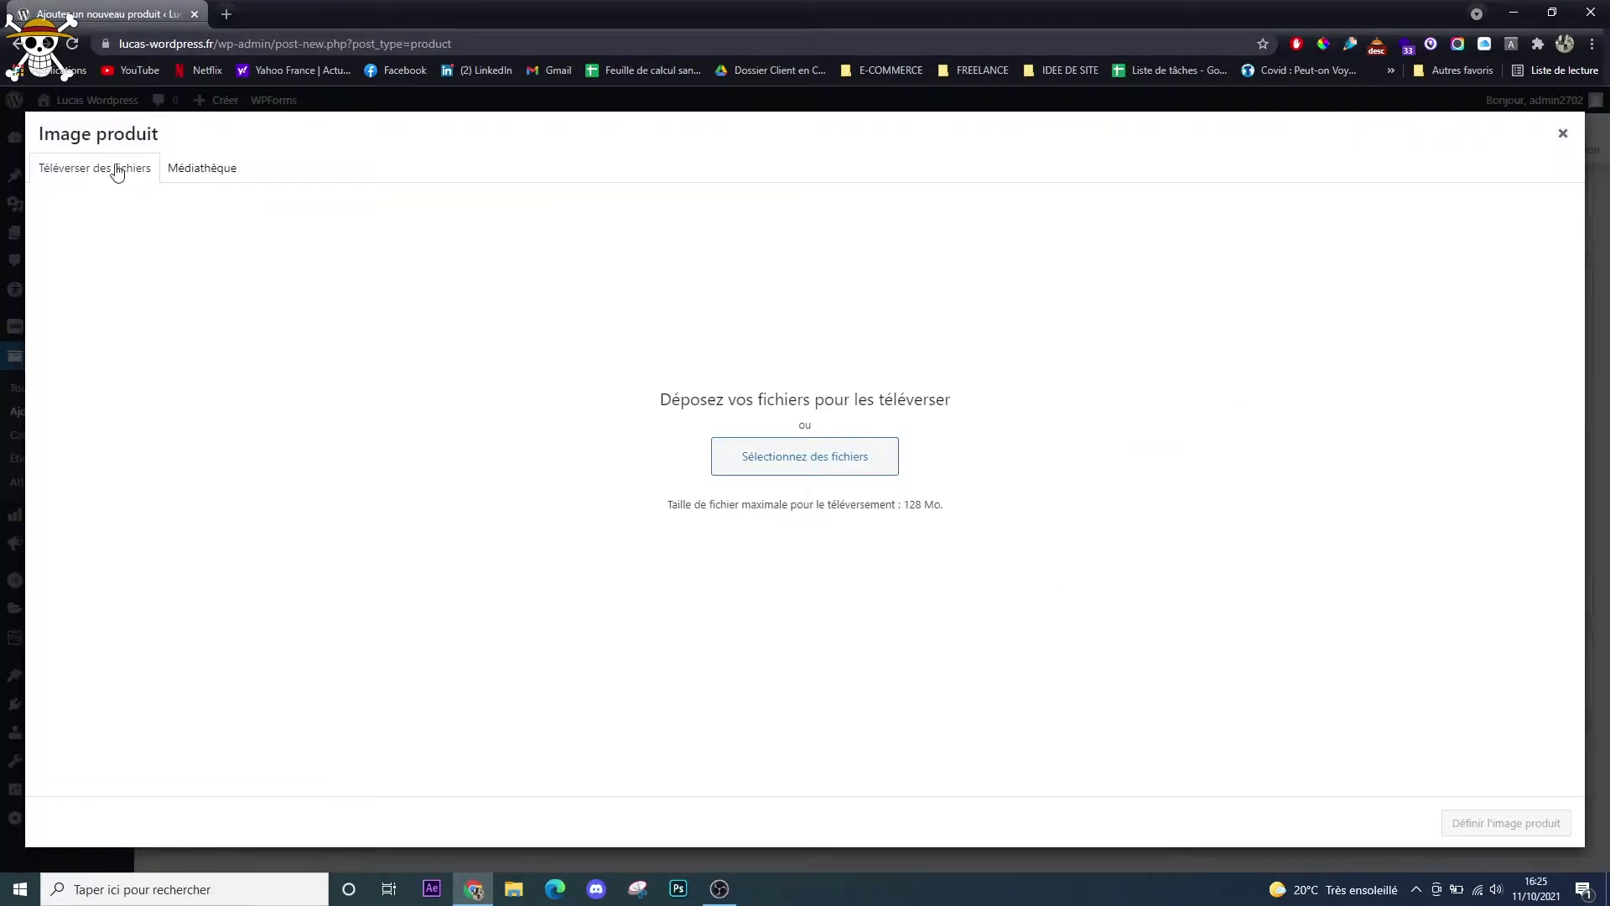
{"action": "left_click", "coordinate": [179, 168]}
{"action": "left_click", "coordinate": [99, 326]}
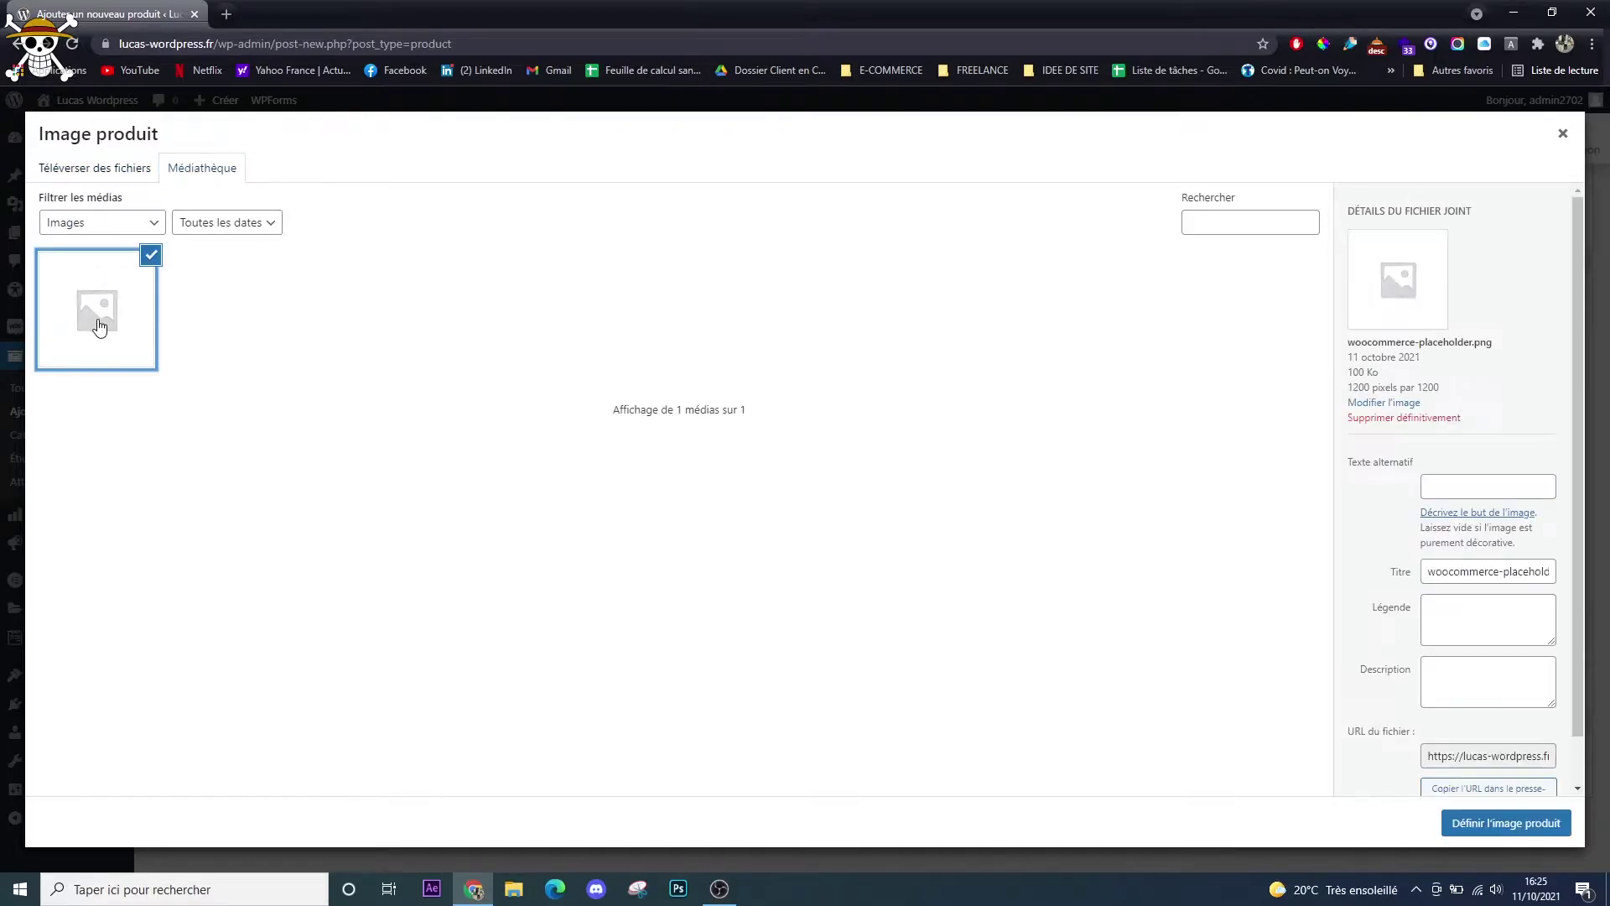
{"action": "left_click", "coordinate": [1488, 824]}
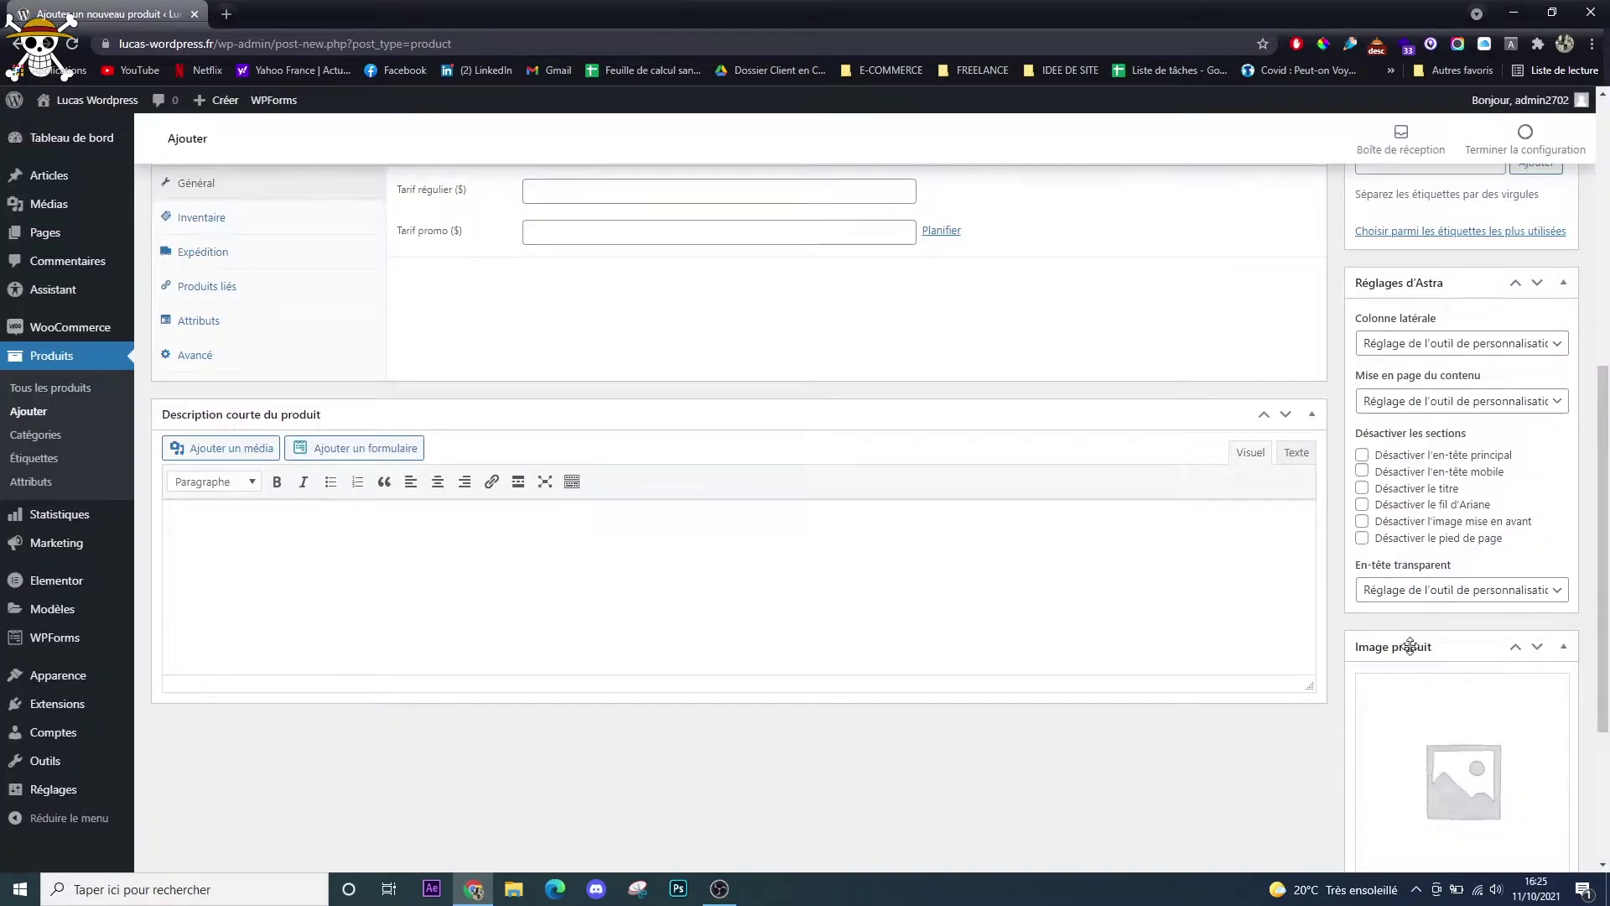
{"action": "scroll", "coordinate": [1408, 646], "scroll_direction": "down", "scroll_amount": 1}
Set the product's regular price to 49 and its sale price to 39.
{"action": "scroll", "coordinate": [1384, 782], "scroll_direction": "up", "scroll_amount": 7}
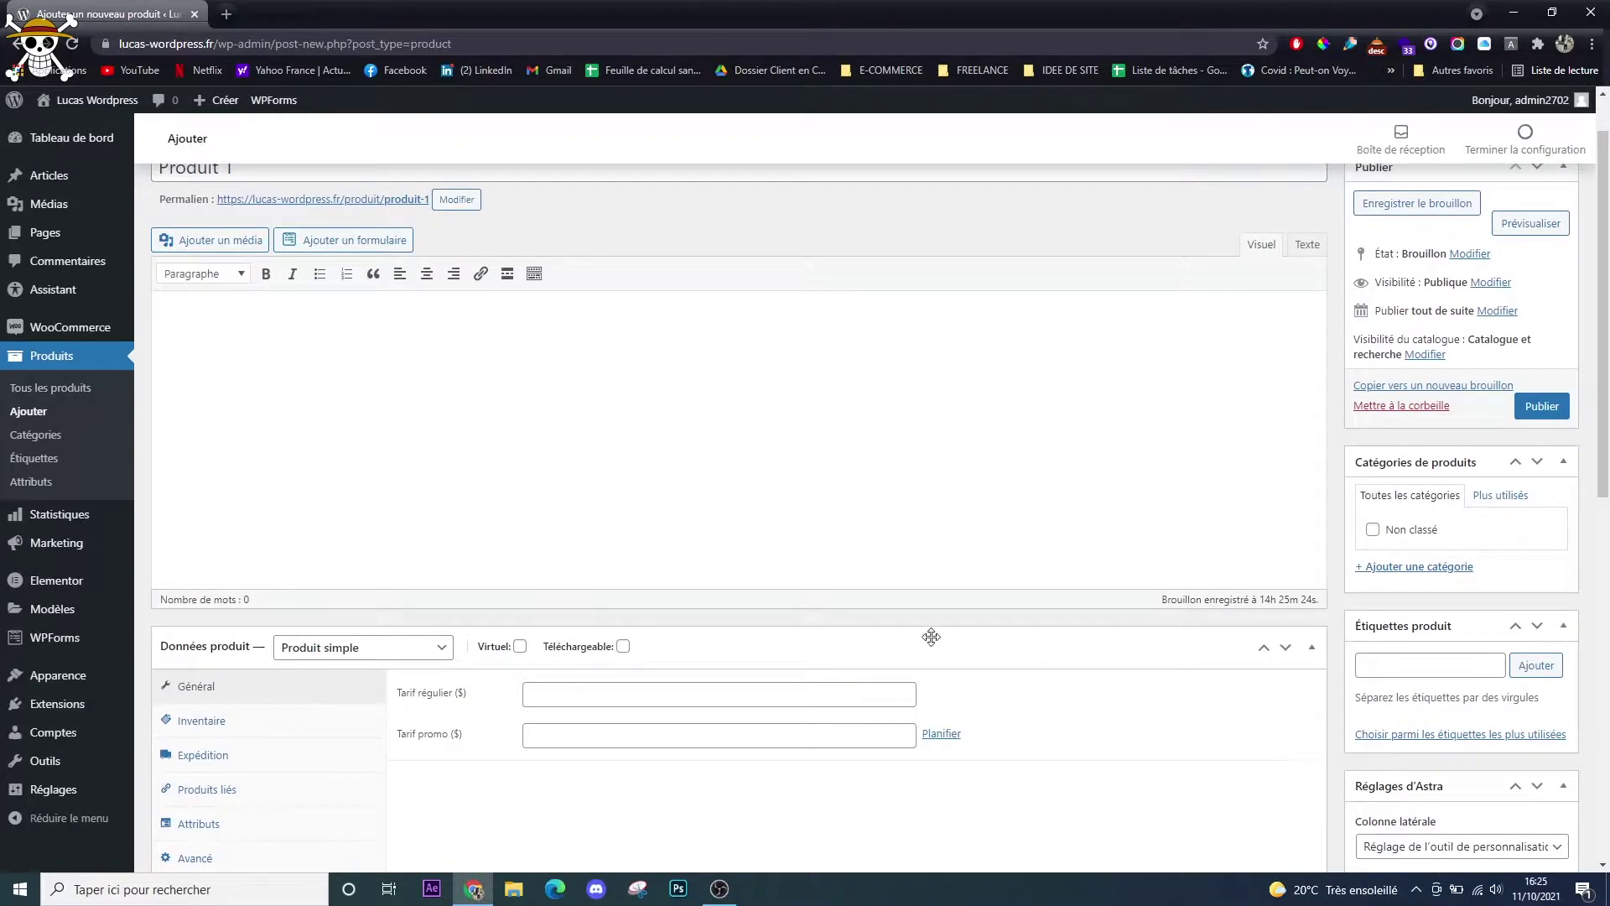
{"action": "scroll", "coordinate": [928, 637], "scroll_direction": "down", "scroll_amount": 3}
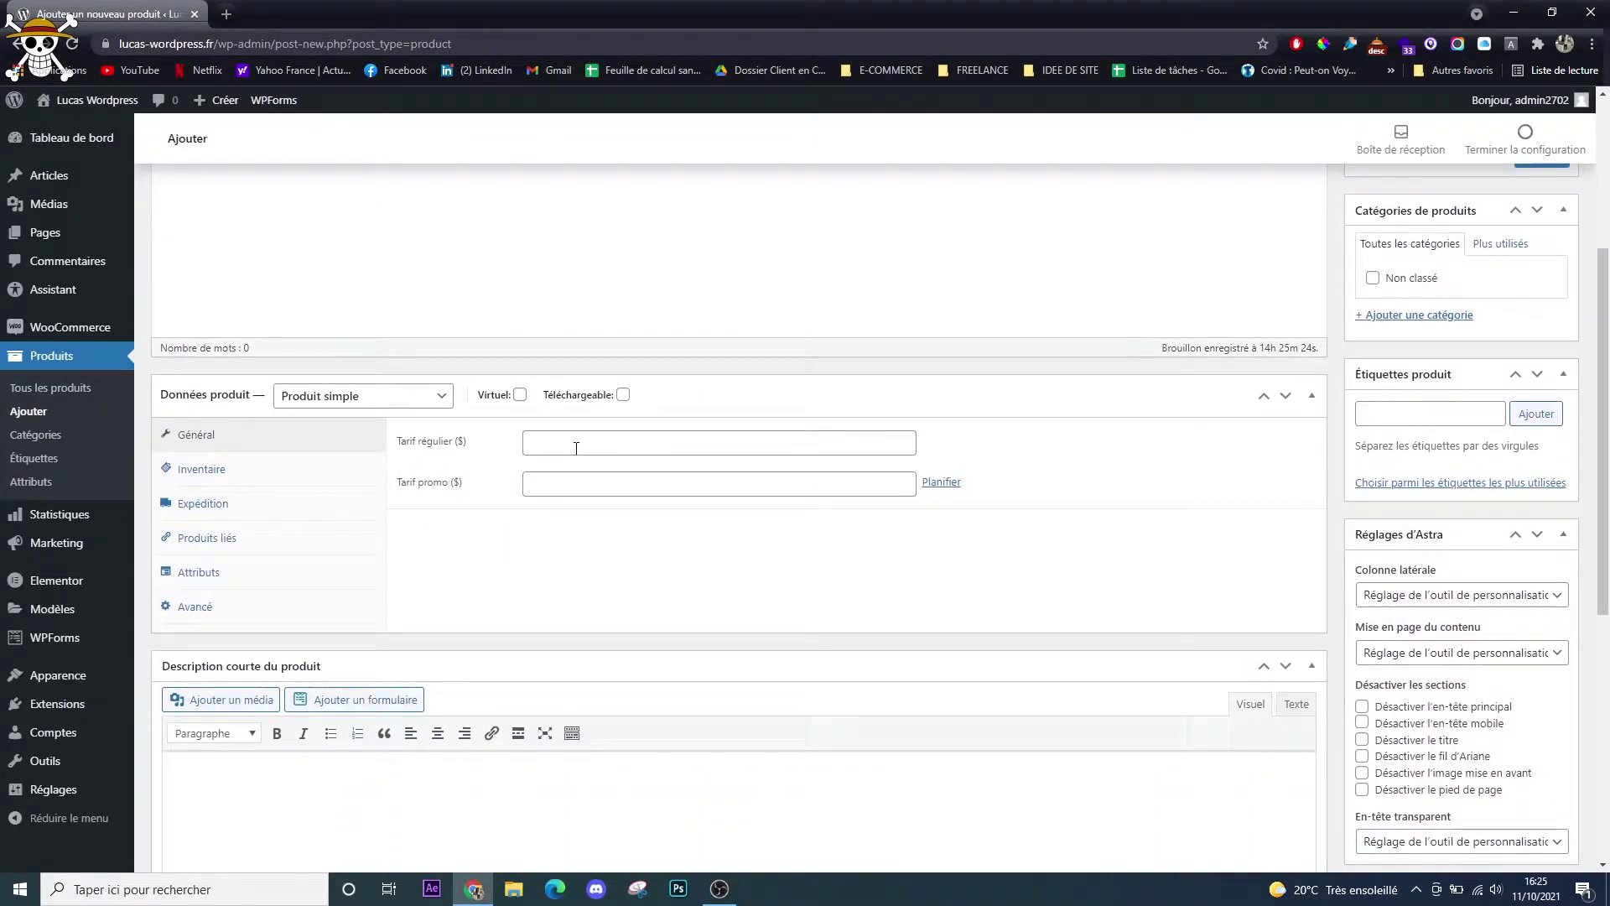
{"action": "left_click", "coordinate": [576, 444]}
{"action": "type", "text": "49"}
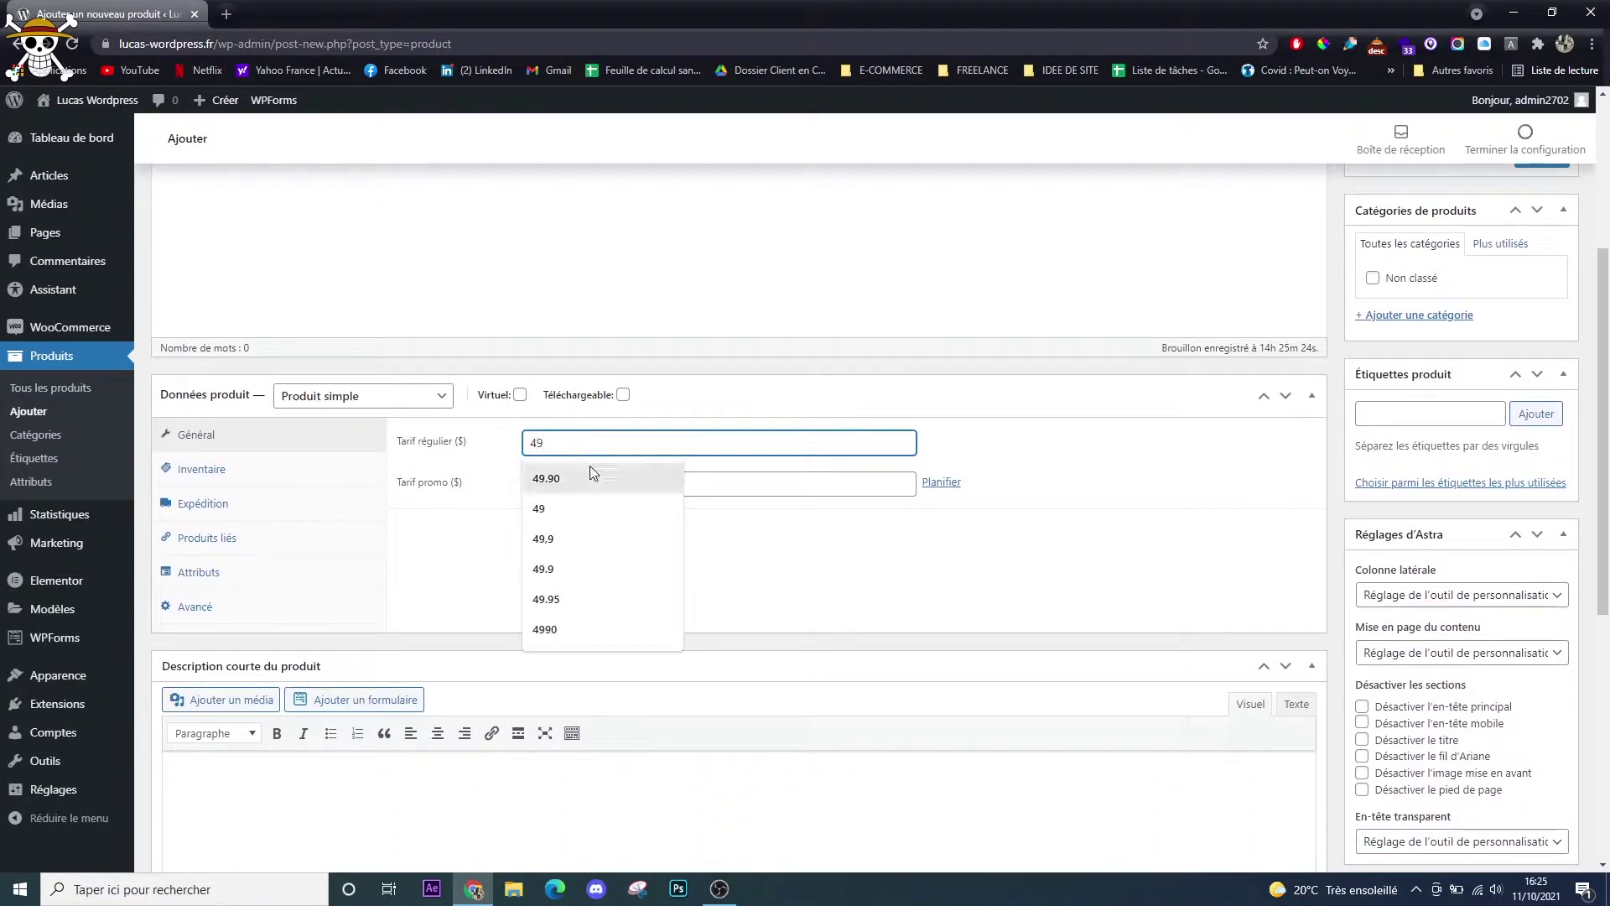
{"action": "left_click", "coordinate": [748, 557]}
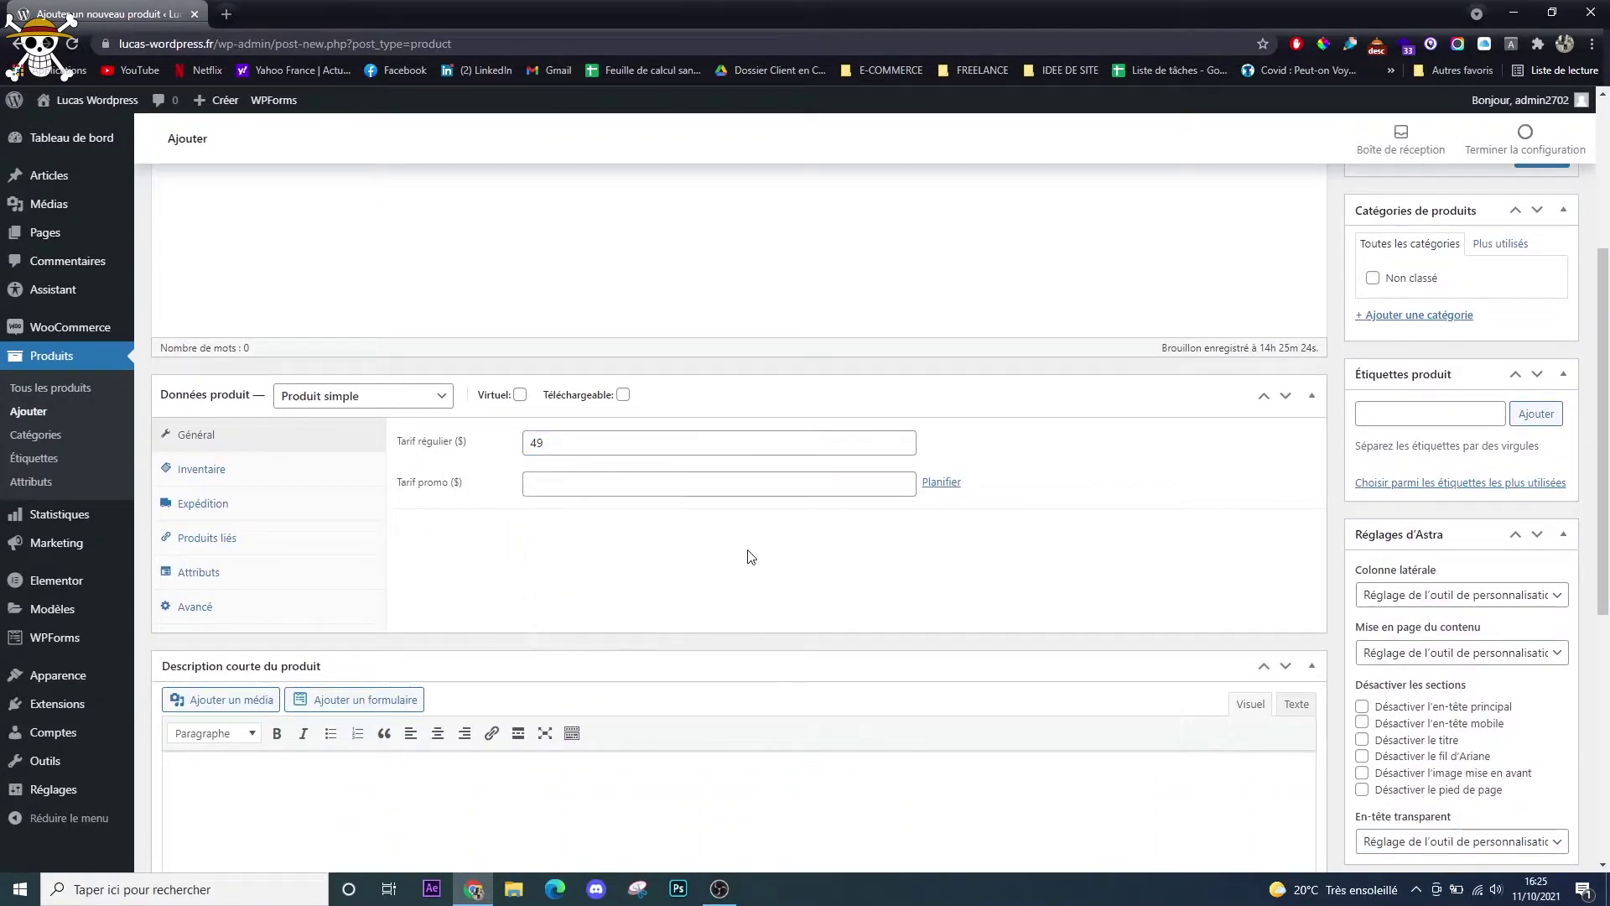
{"action": "left_click", "coordinate": [611, 474]}
{"action": "type", "text": "39"}
{"action": "left_click", "coordinate": [772, 619]}
Publish the product and view its public page in a separate browser tab.
{"action": "scroll", "coordinate": [772, 619], "scroll_direction": "up", "scroll_amount": 4}
{"action": "left_click", "coordinate": [1544, 472]}
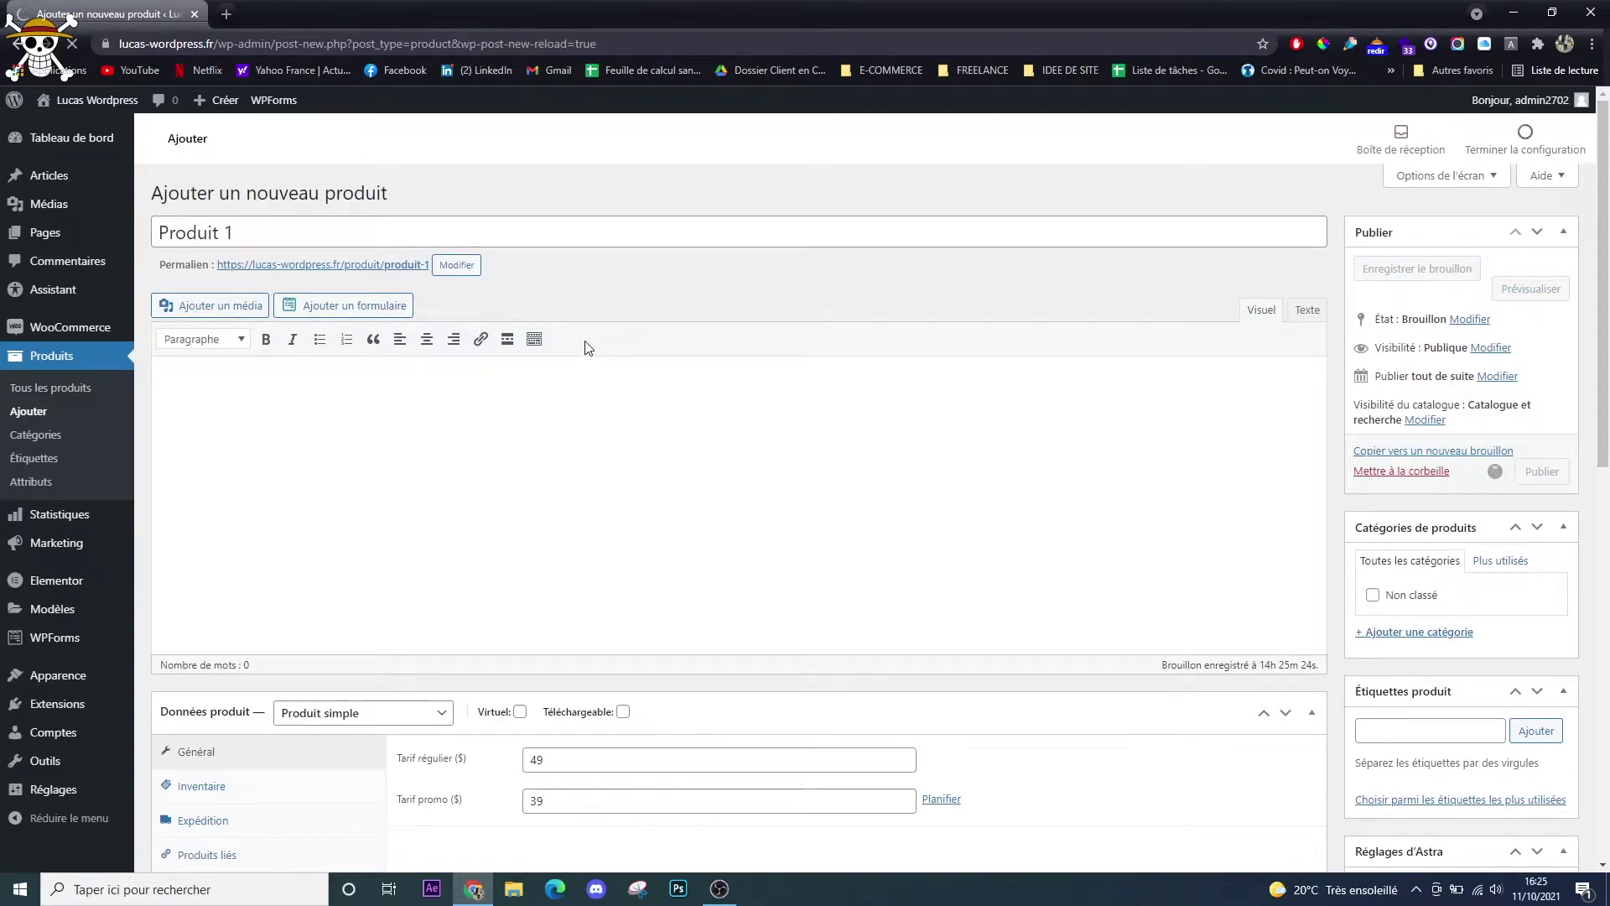
{"action": "middle_click", "coordinate": [277, 241]}
{"action": "right_click", "coordinate": [269, 251]}
{"action": "left_click", "coordinate": [266, 245]}
{"action": "right_click", "coordinate": [267, 245]}
{"action": "right_click", "coordinate": [269, 239]}
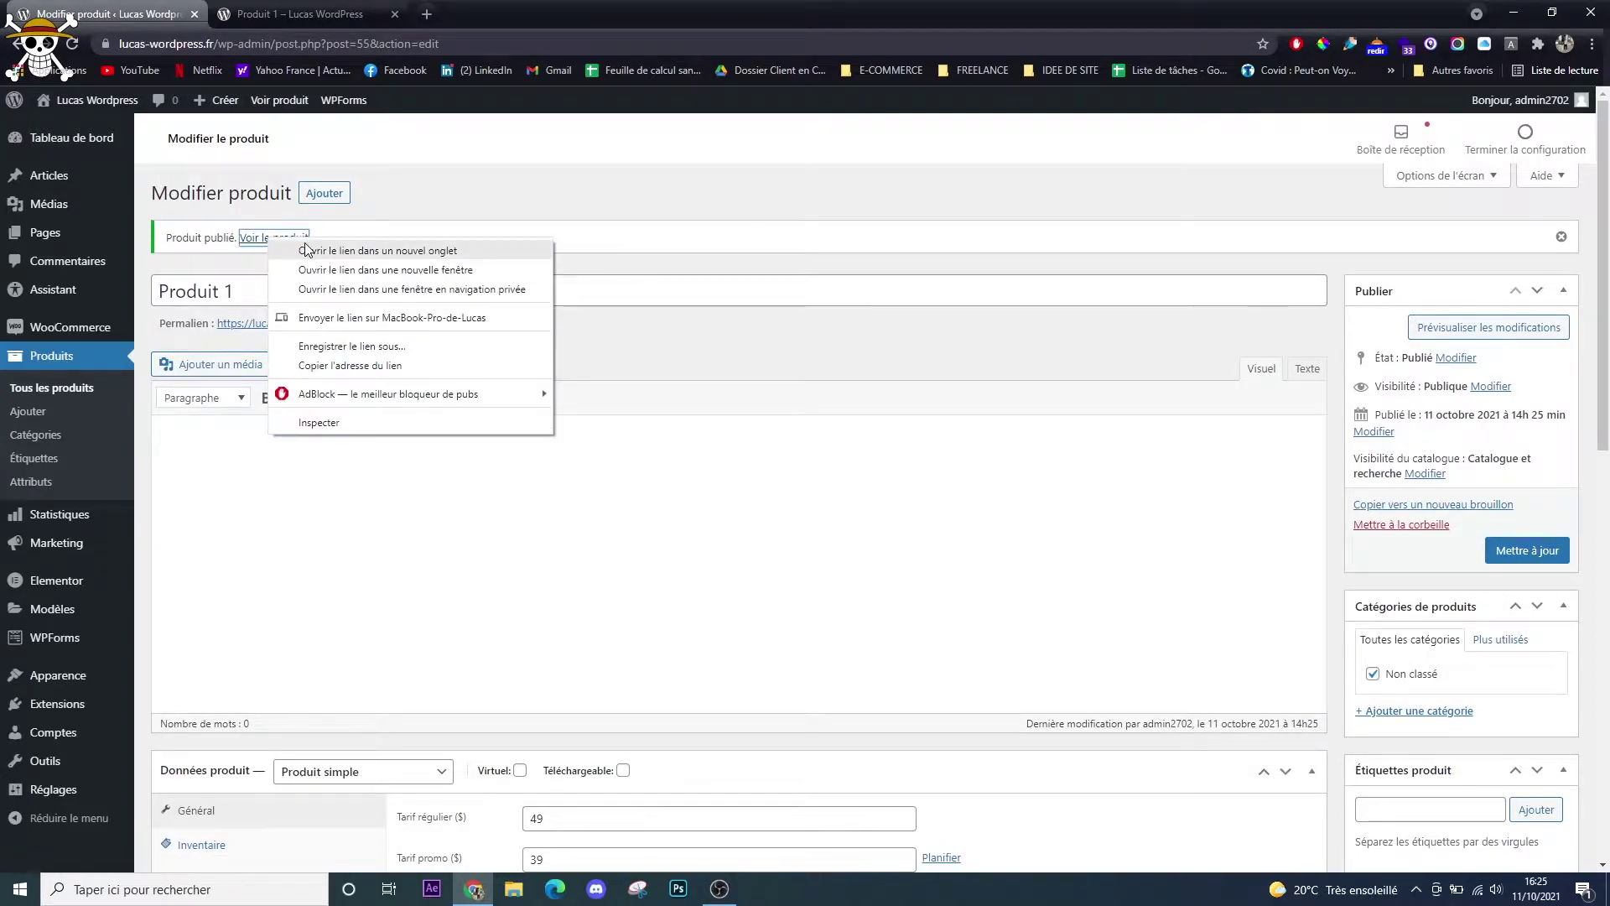
{"action": "left_click", "coordinate": [276, 10]}
{"action": "scroll", "coordinate": [792, 461], "scroll_direction": "down", "scroll_amount": 1}
{"action": "scroll", "coordinate": [797, 537], "scroll_direction": "up", "scroll_amount": 1}
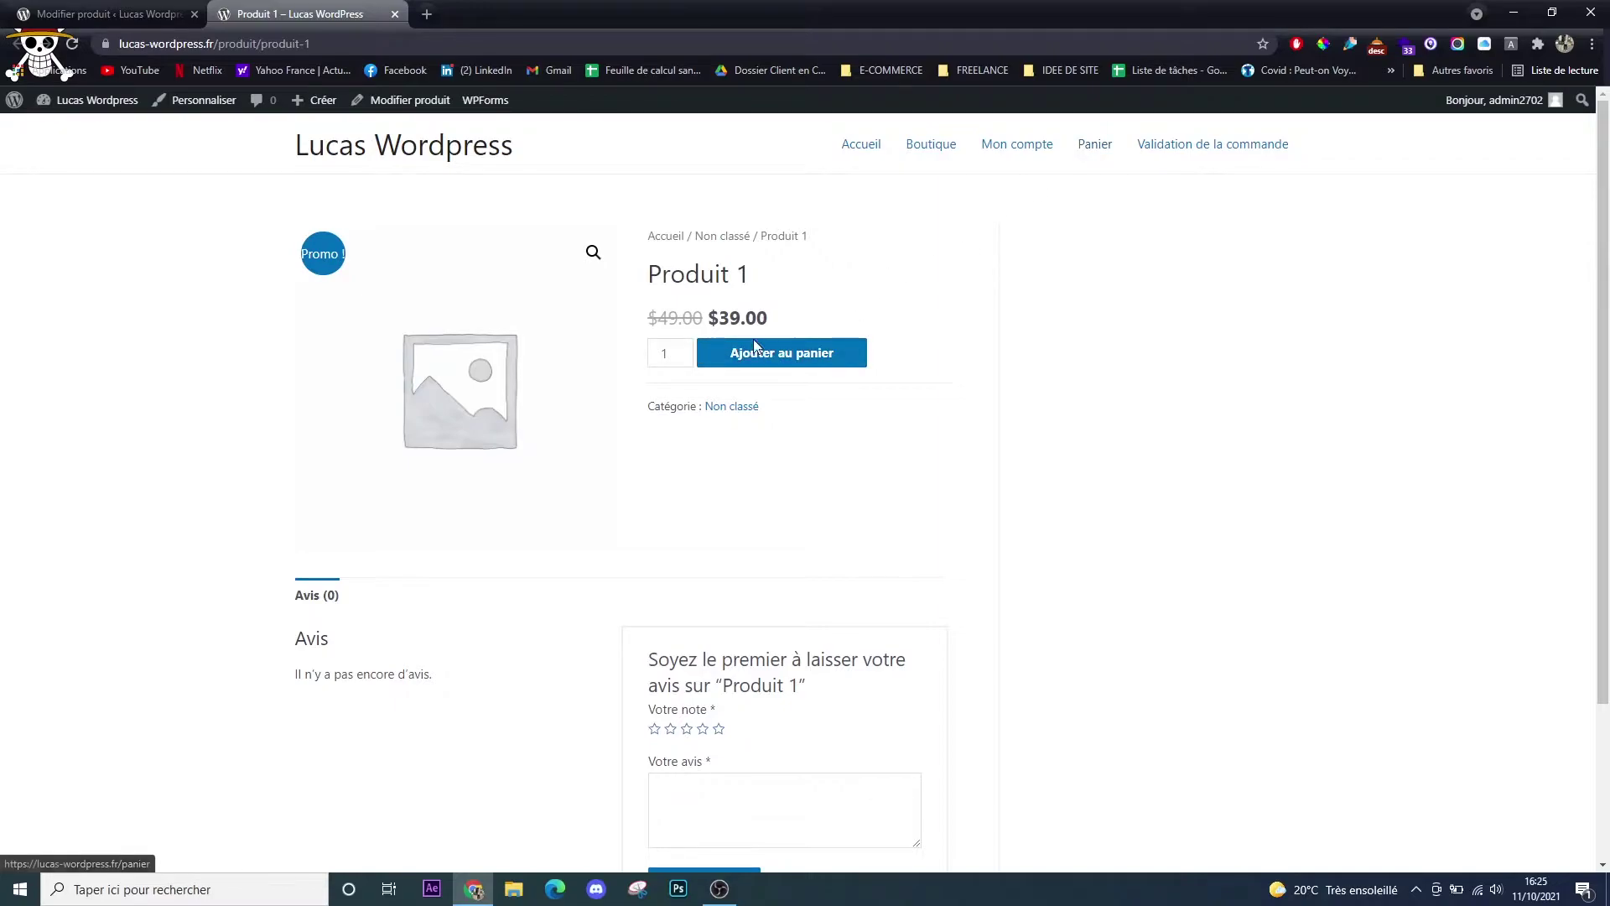
Add Produit 1 to the cart and proceed from the cart to the checkout form.
{"action": "left_click", "coordinate": [834, 359]}
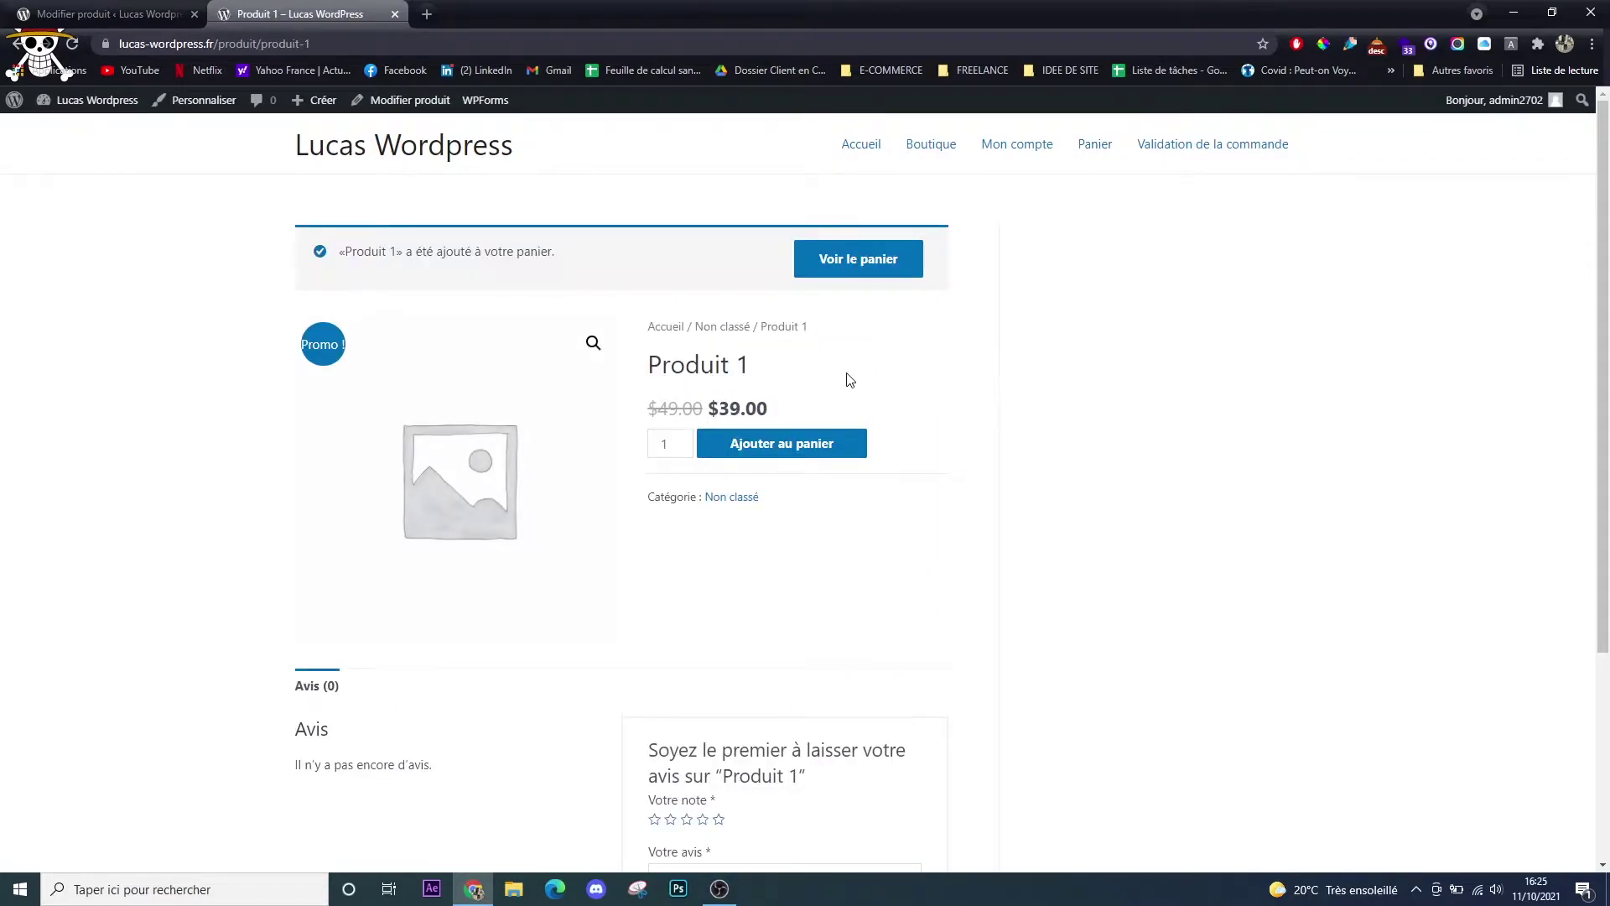
{"action": "left_click", "coordinate": [885, 262]}
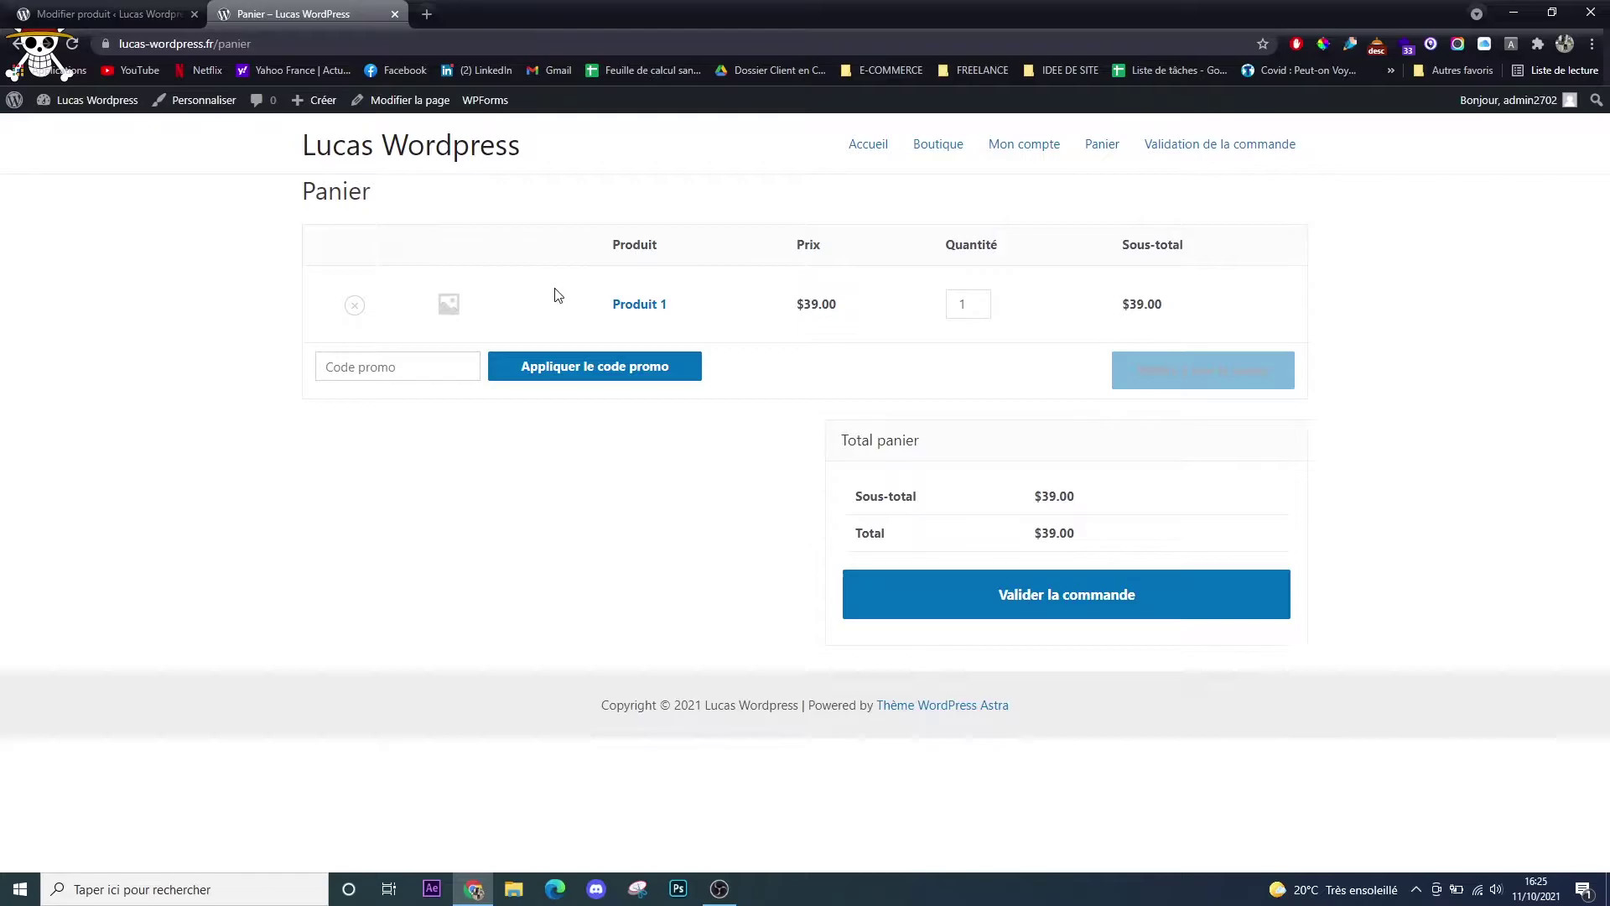
{"action": "left_click", "coordinate": [1031, 608]}
{"action": "scroll", "coordinate": [466, 559], "scroll_direction": "down", "scroll_amount": 1}
{"action": "scroll", "coordinate": [853, 604], "scroll_direction": "down", "scroll_amount": 4}
{"action": "scroll", "coordinate": [931, 605], "scroll_direction": "up", "scroll_amount": 5}
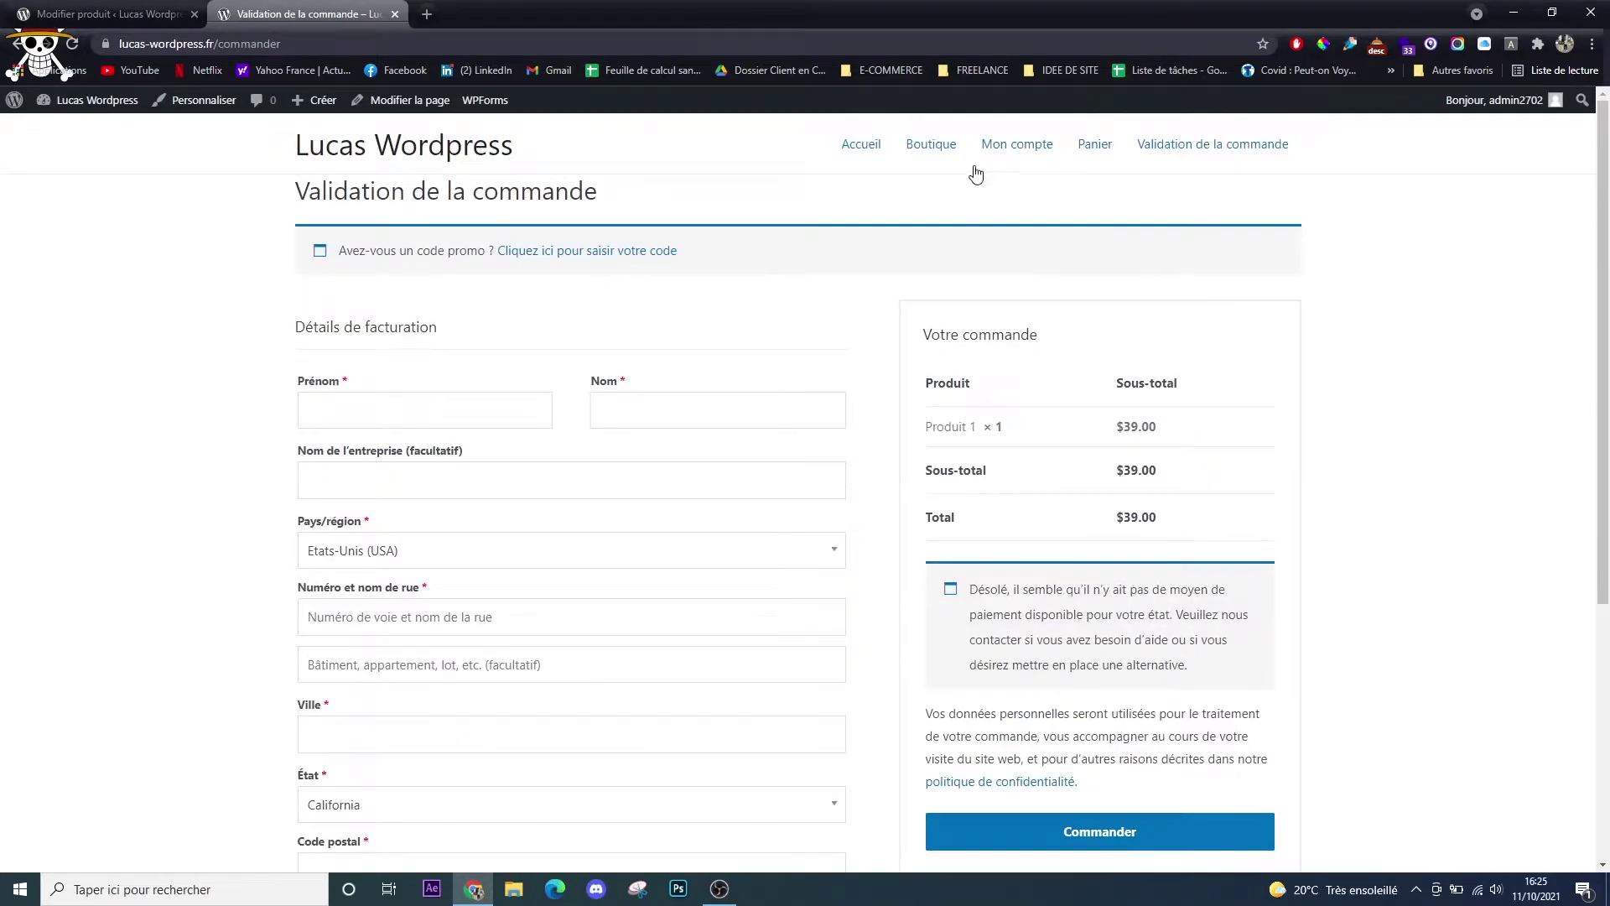
Examine the store's Boutique page and go back to the Produit 1 page.
{"action": "left_click", "coordinate": [919, 152]}
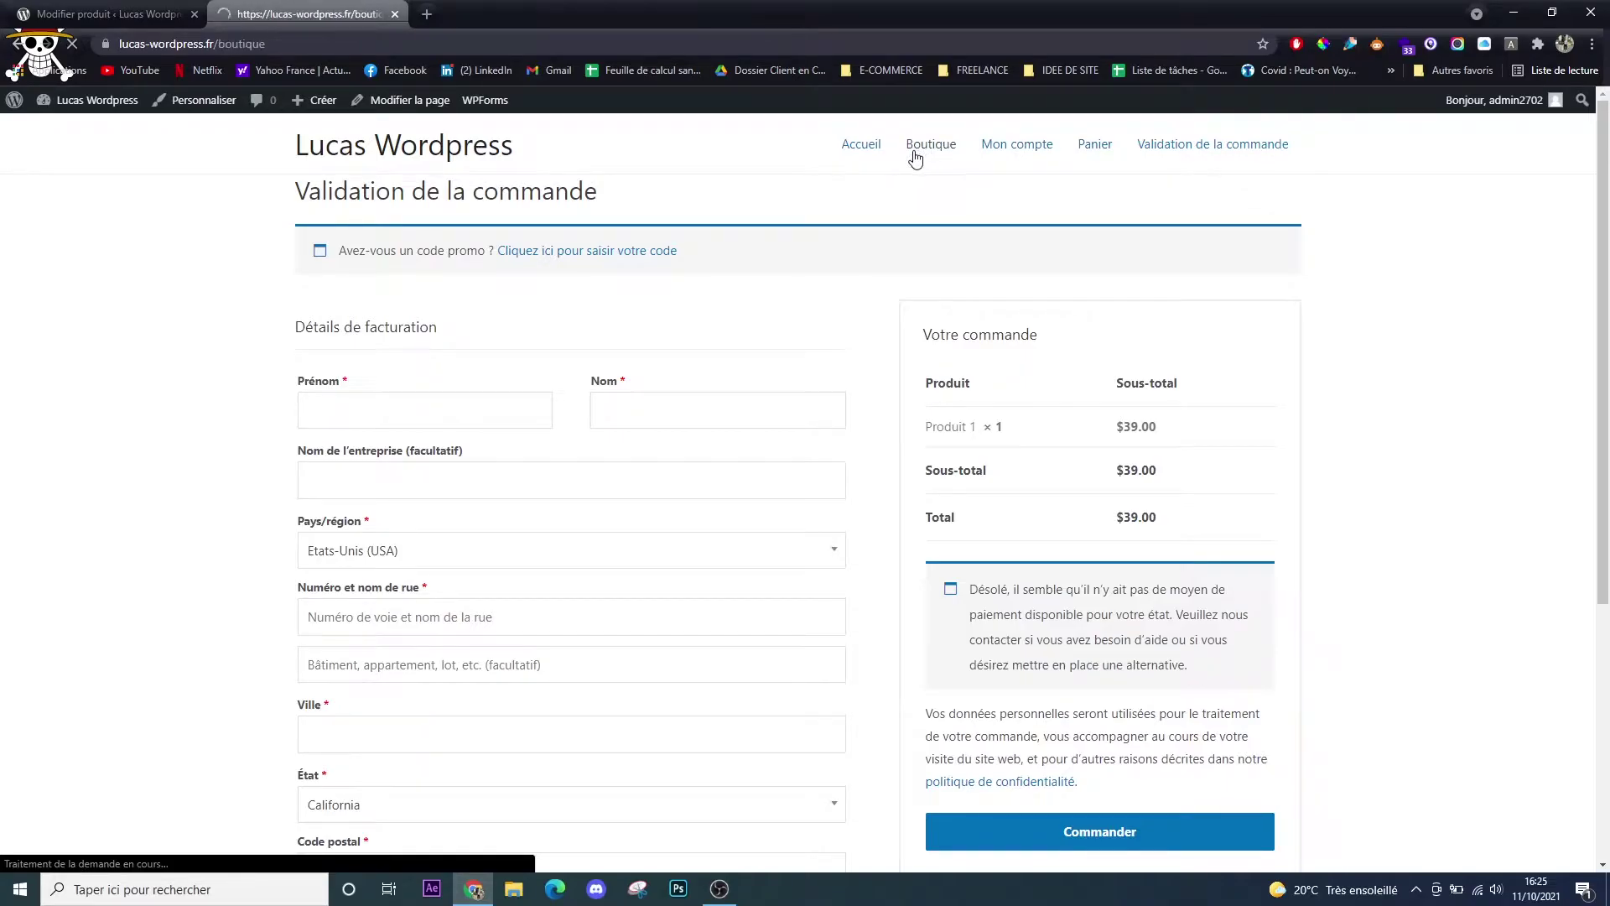
{"action": "left_click_drag", "start_coordinate": [350, 235], "coordinate": [416, 263]}
{"action": "left_click", "coordinate": [394, 246]}
{"action": "left_click", "coordinate": [15, 47]}
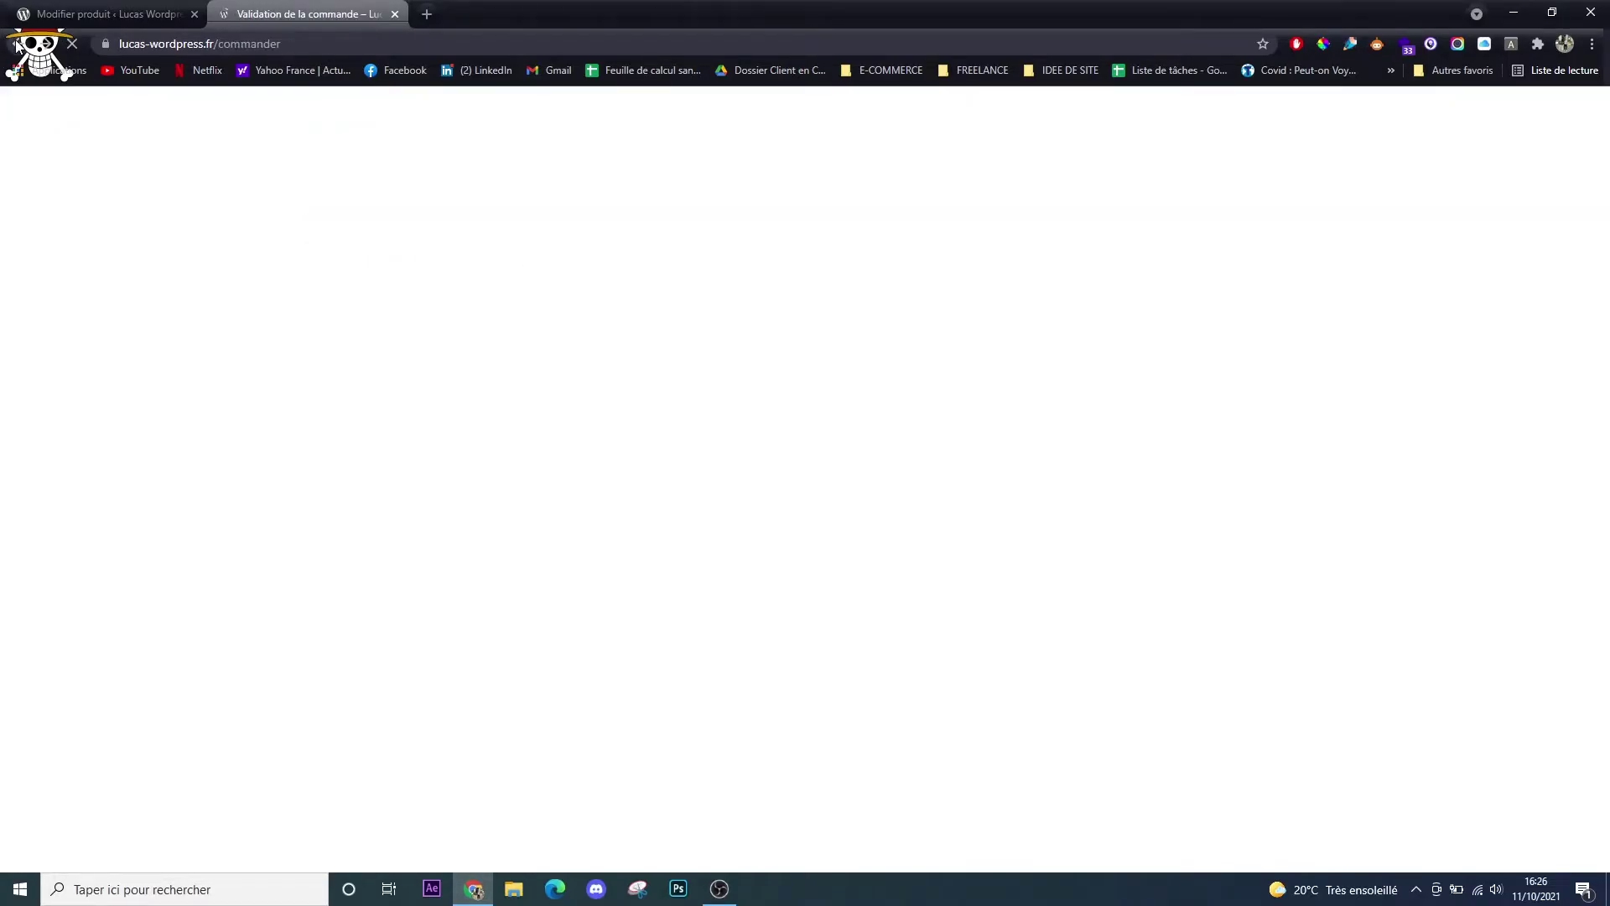
{"action": "left_click", "coordinate": [16, 46]}
{"action": "left_click", "coordinate": [17, 45]}
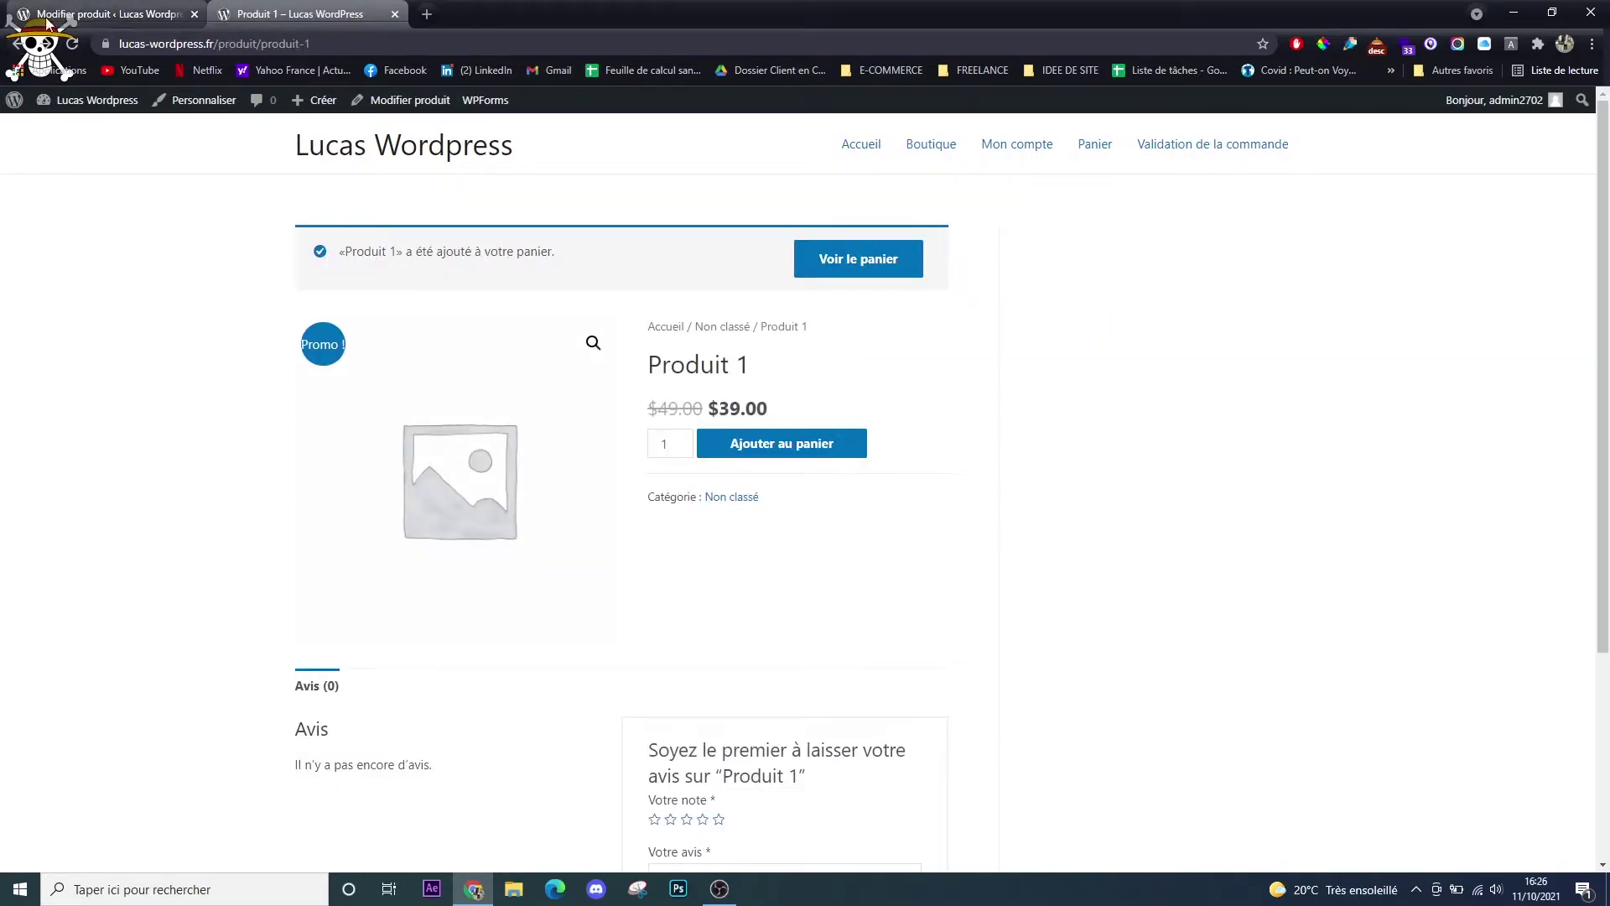
In the product editor, replace the Non classé category with a new category "Pull" and update the product.
{"action": "left_click", "coordinate": [112, 15]}
{"action": "scroll", "coordinate": [1457, 515], "scroll_direction": "down", "scroll_amount": 1}
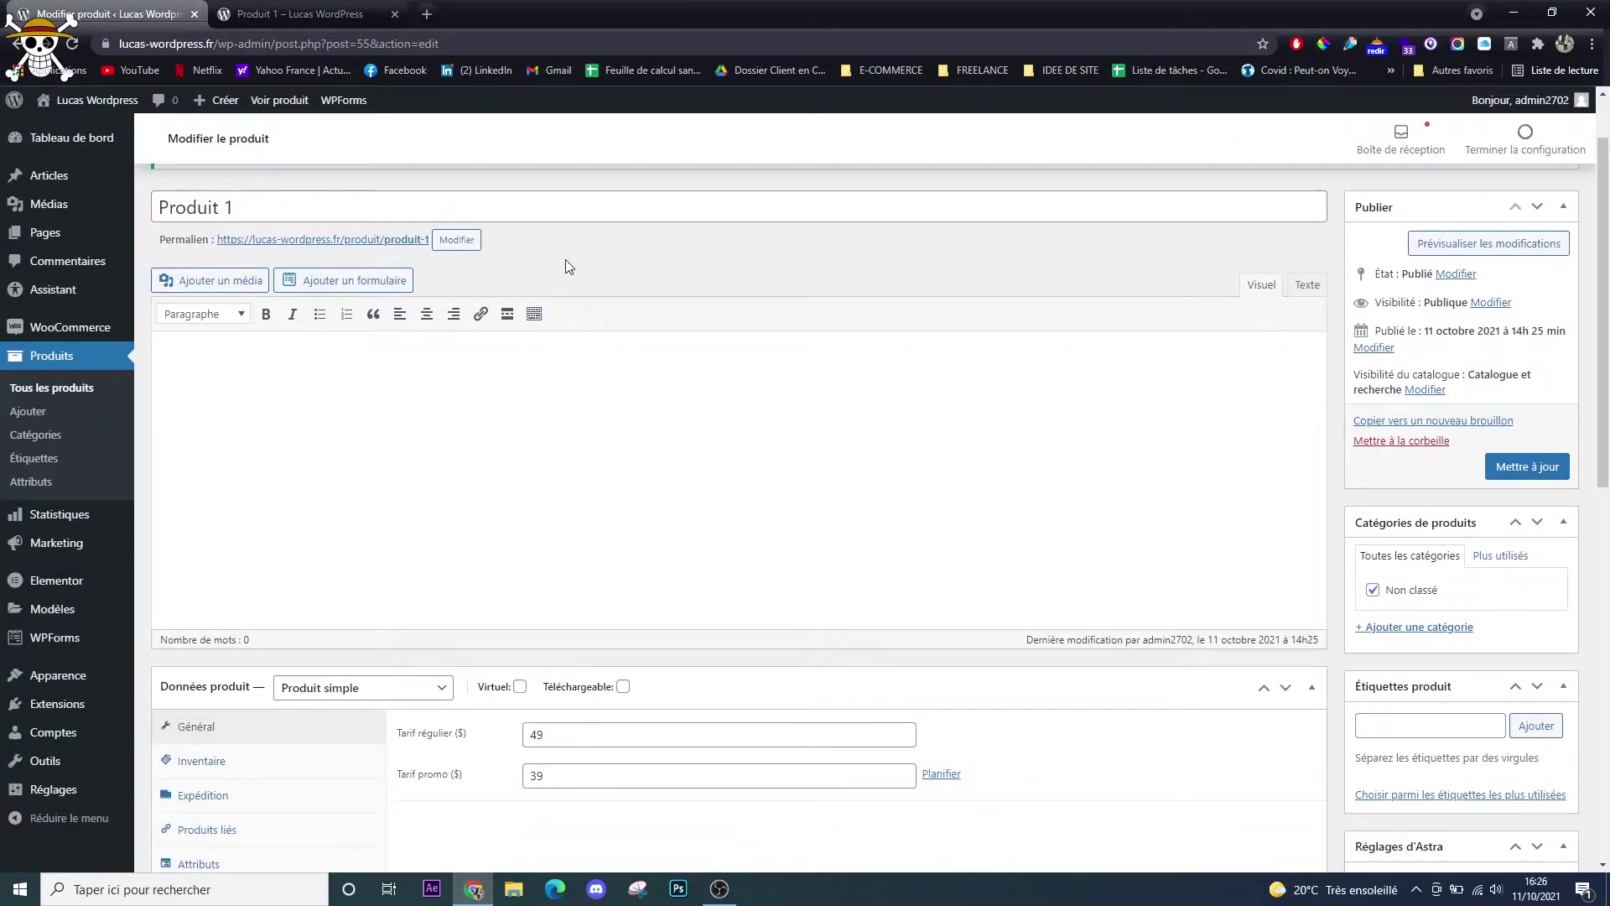
{"action": "left_click", "coordinate": [70, 45]}
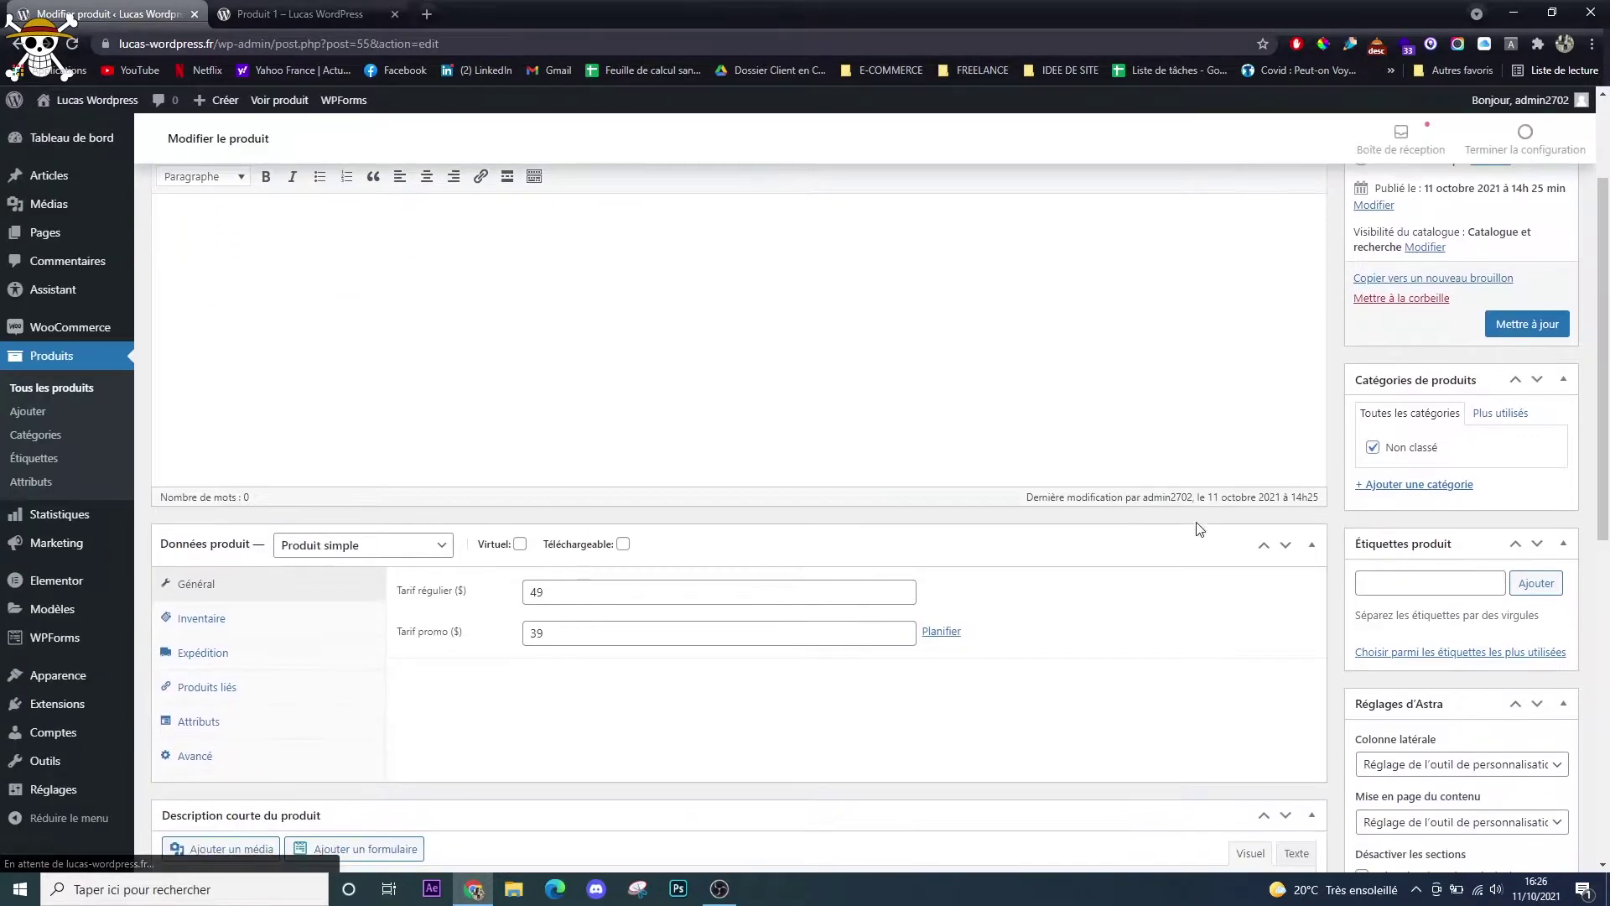
{"action": "left_click", "coordinate": [1396, 494]}
{"action": "left_click", "coordinate": [1404, 520]}
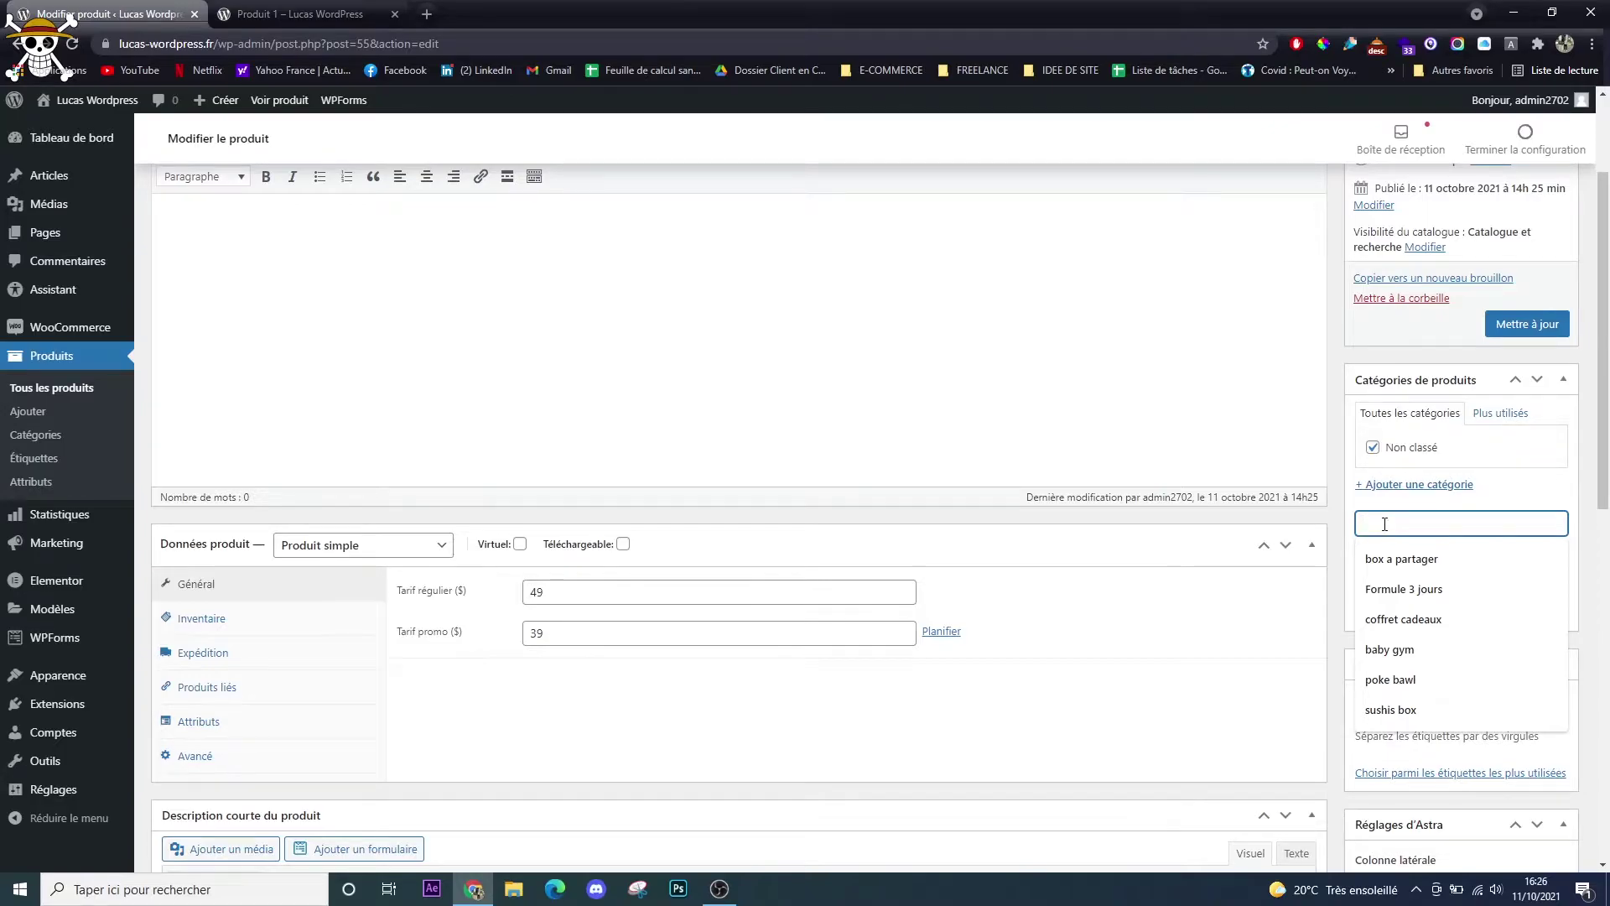
{"action": "type", "text": "Pull"}
{"action": "key", "text": "Return"}
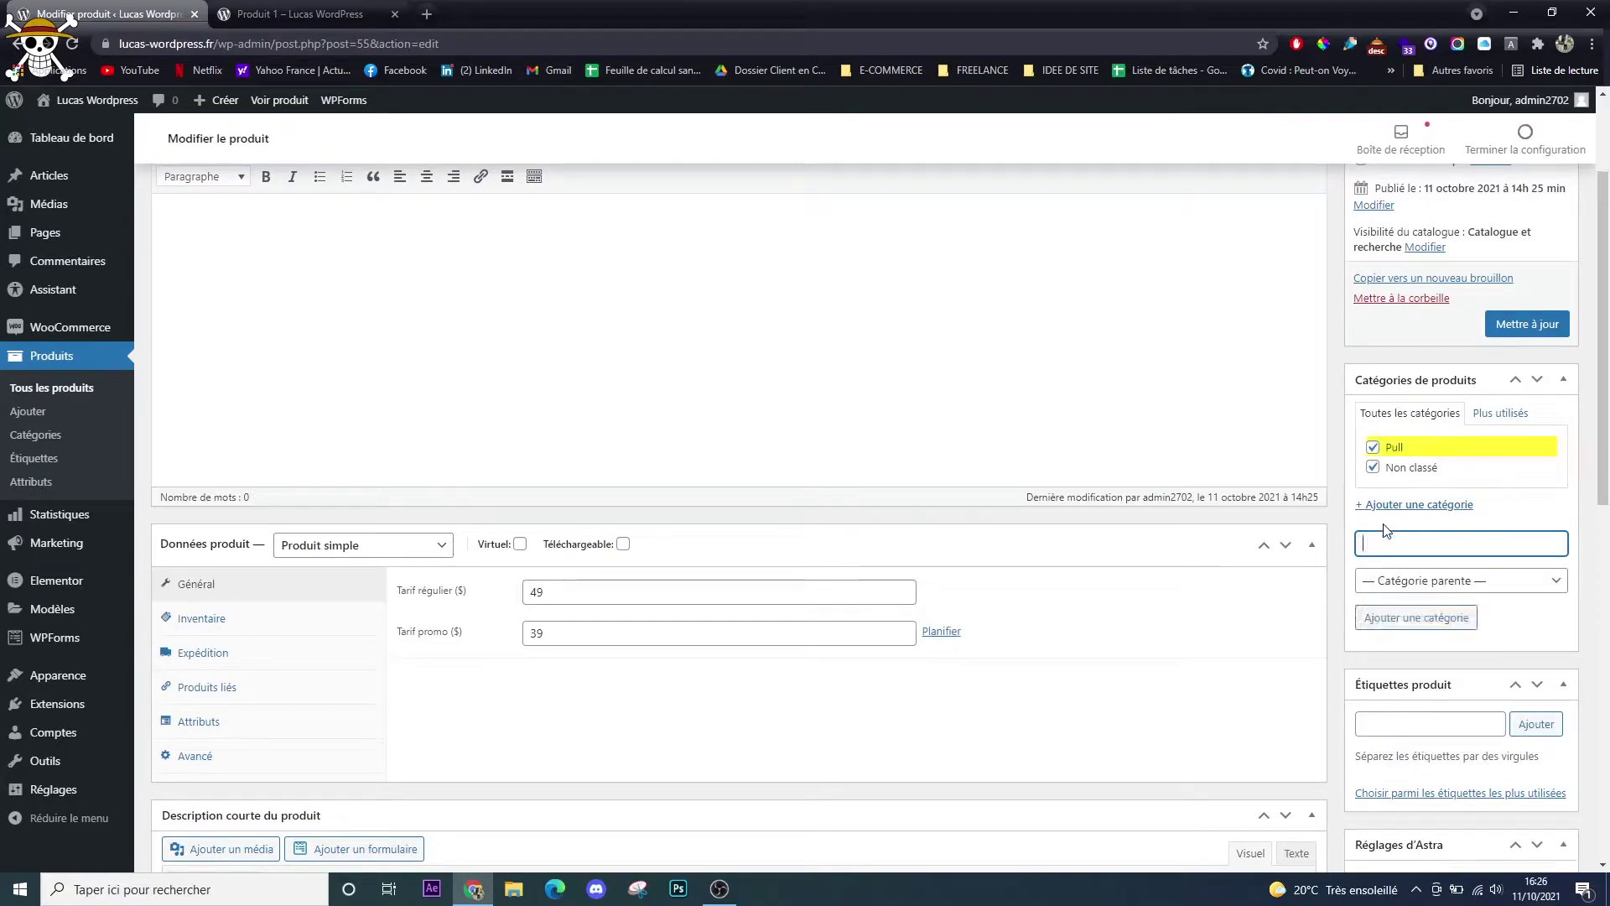
{"action": "left_click", "coordinate": [1382, 474]}
{"action": "left_click", "coordinate": [1529, 325]}
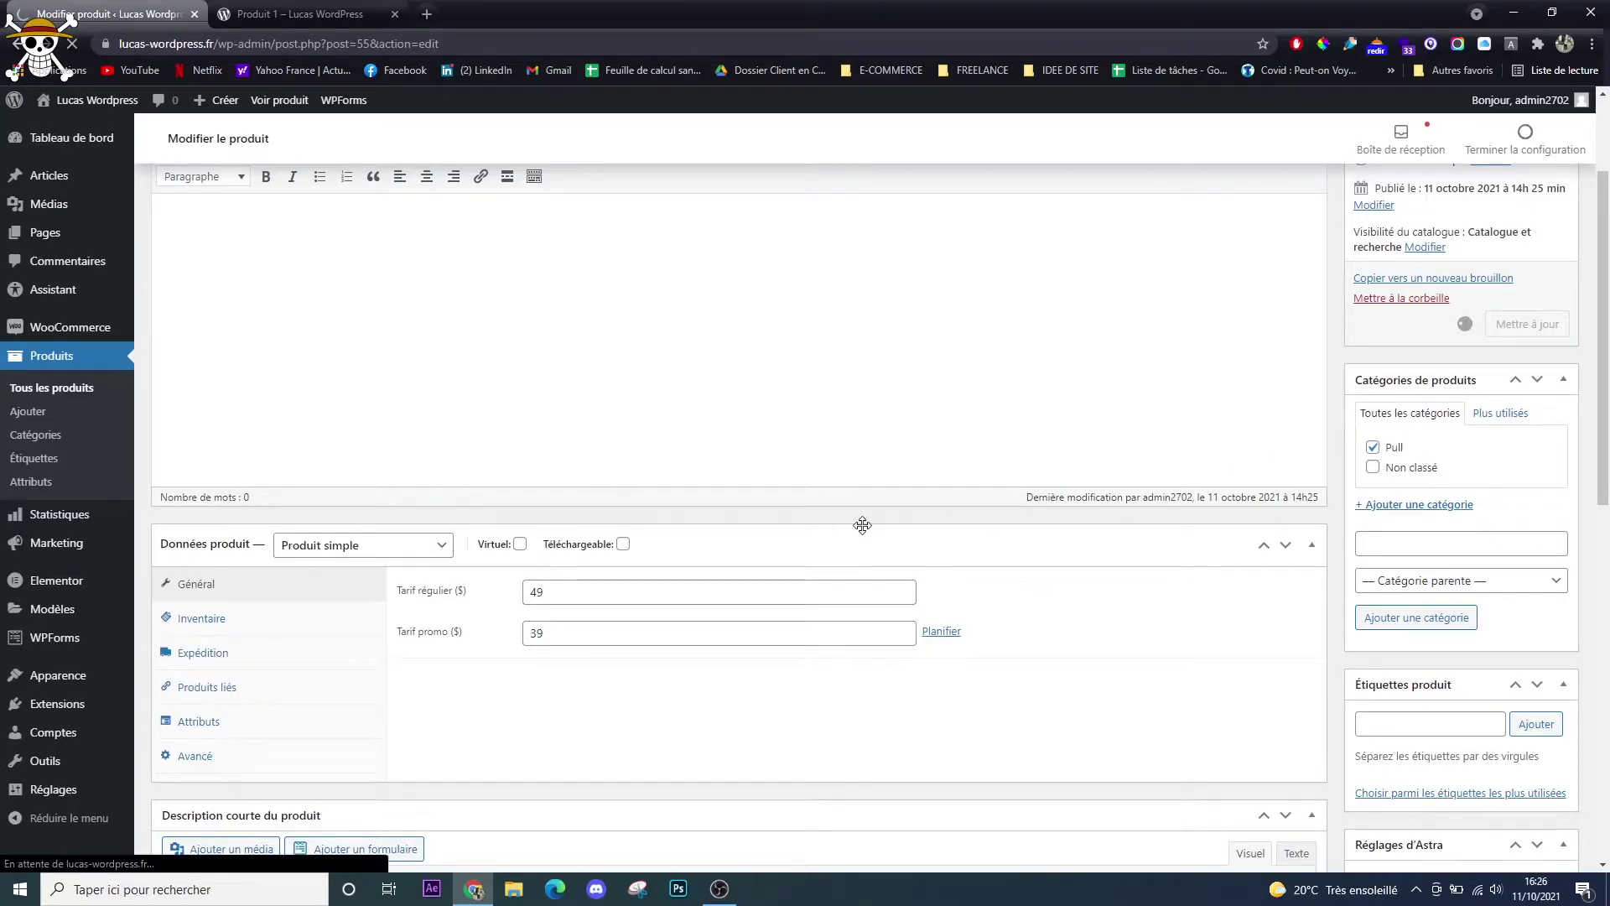
Try the Virtuel option in the product data, clear it again, and mark the product as Téléchargeable.
{"action": "scroll", "coordinate": [944, 491], "scroll_direction": "down", "scroll_amount": 5}
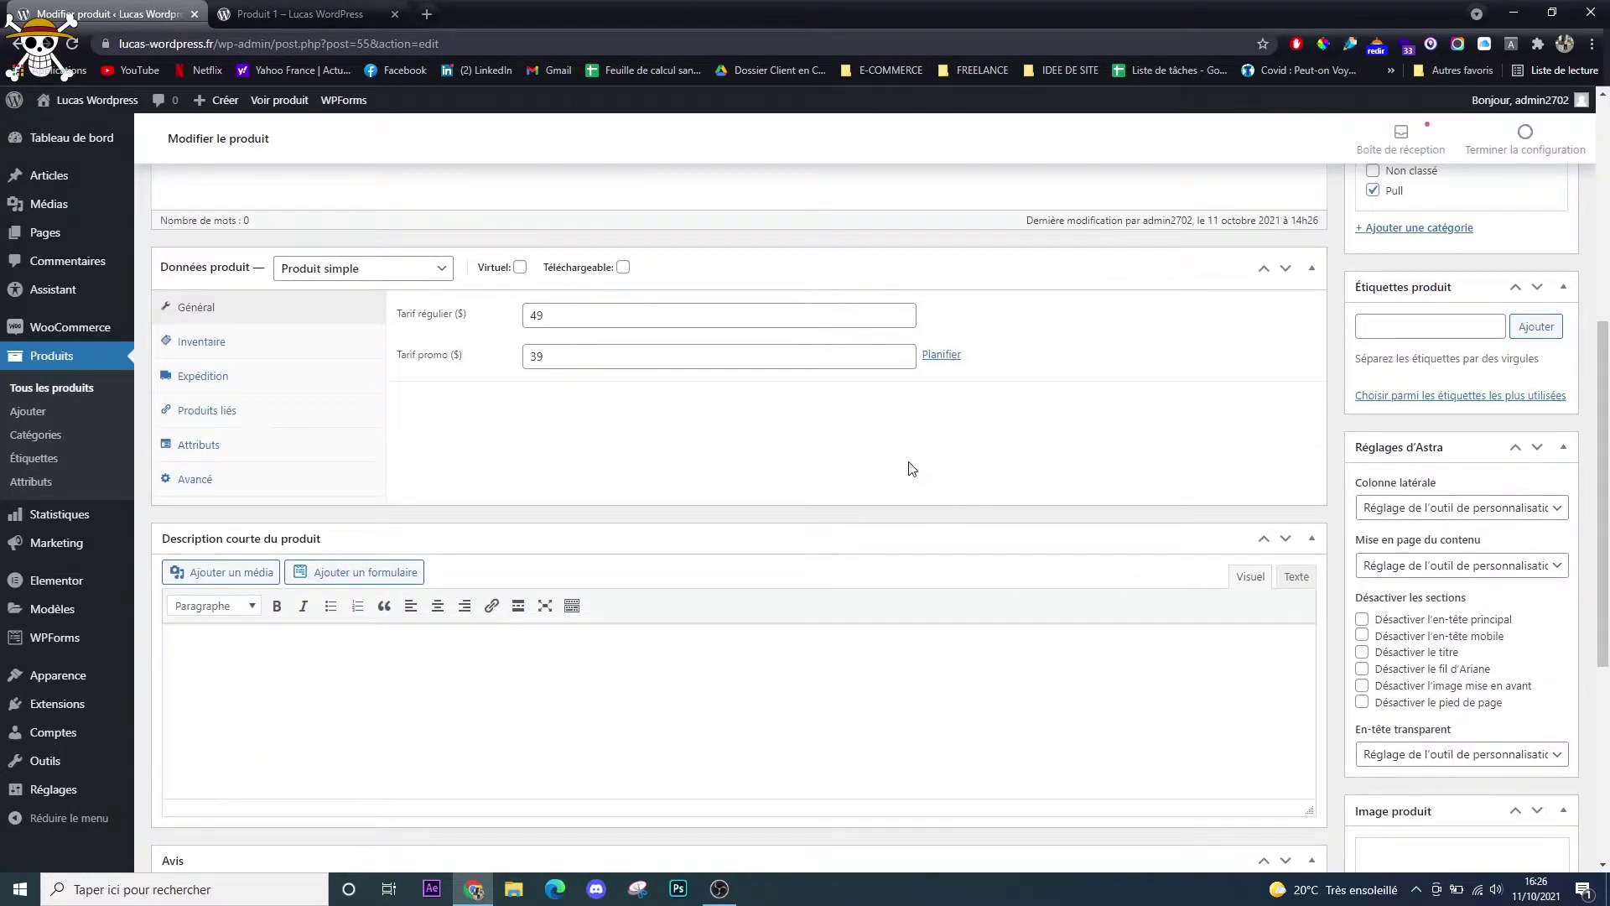
{"action": "left_click", "coordinate": [521, 266]}
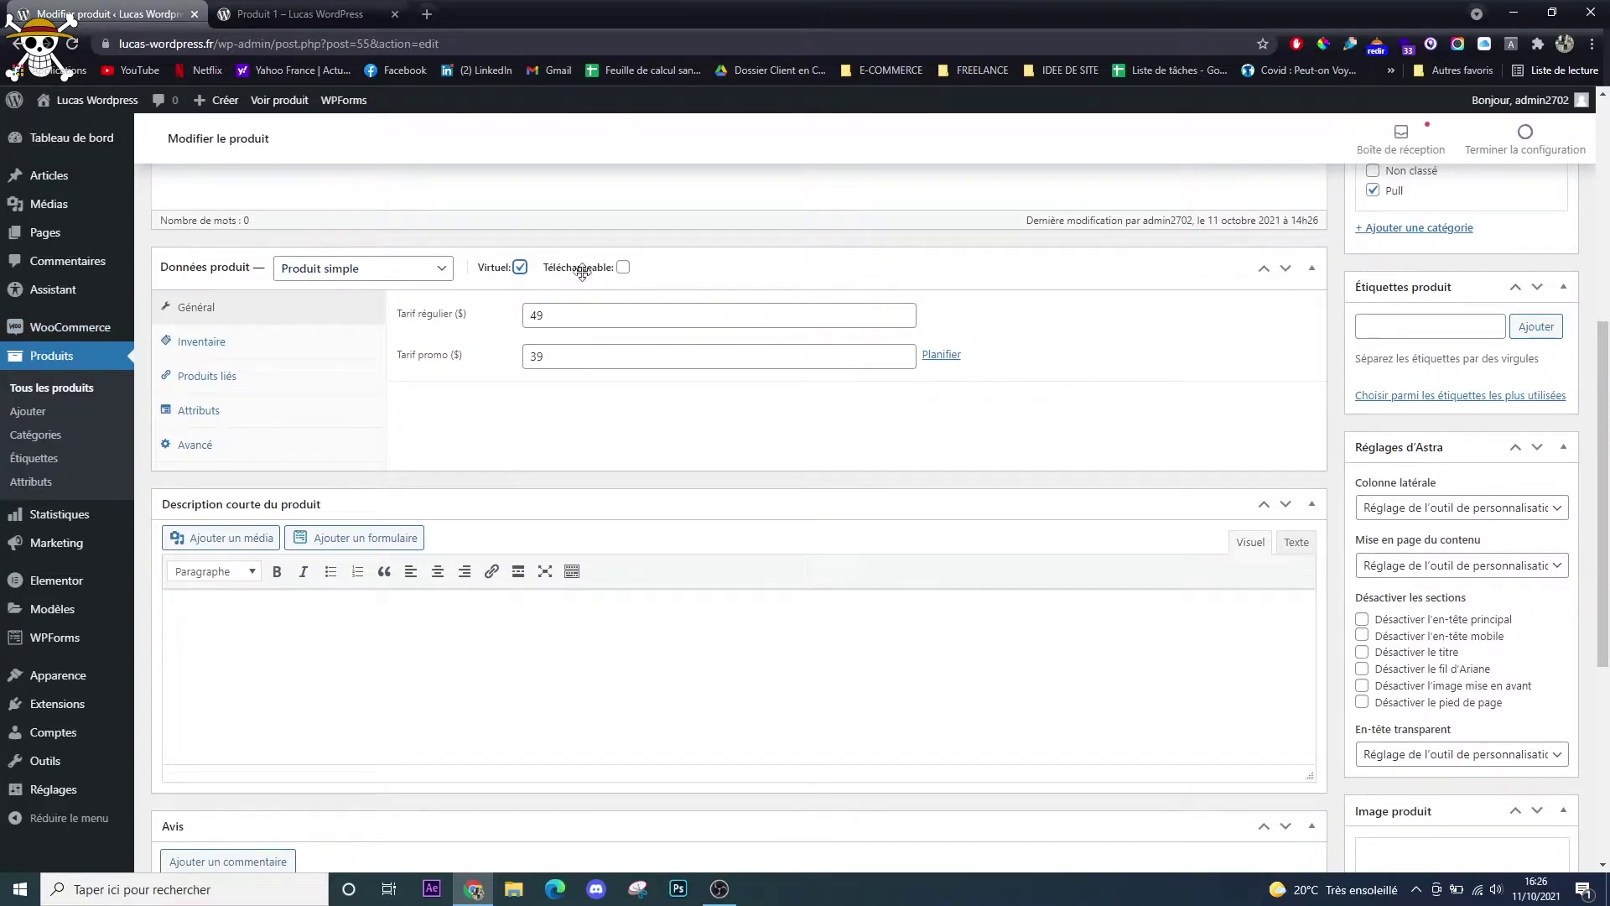
{"action": "left_click", "coordinate": [521, 267]}
{"action": "left_click", "coordinate": [624, 268]}
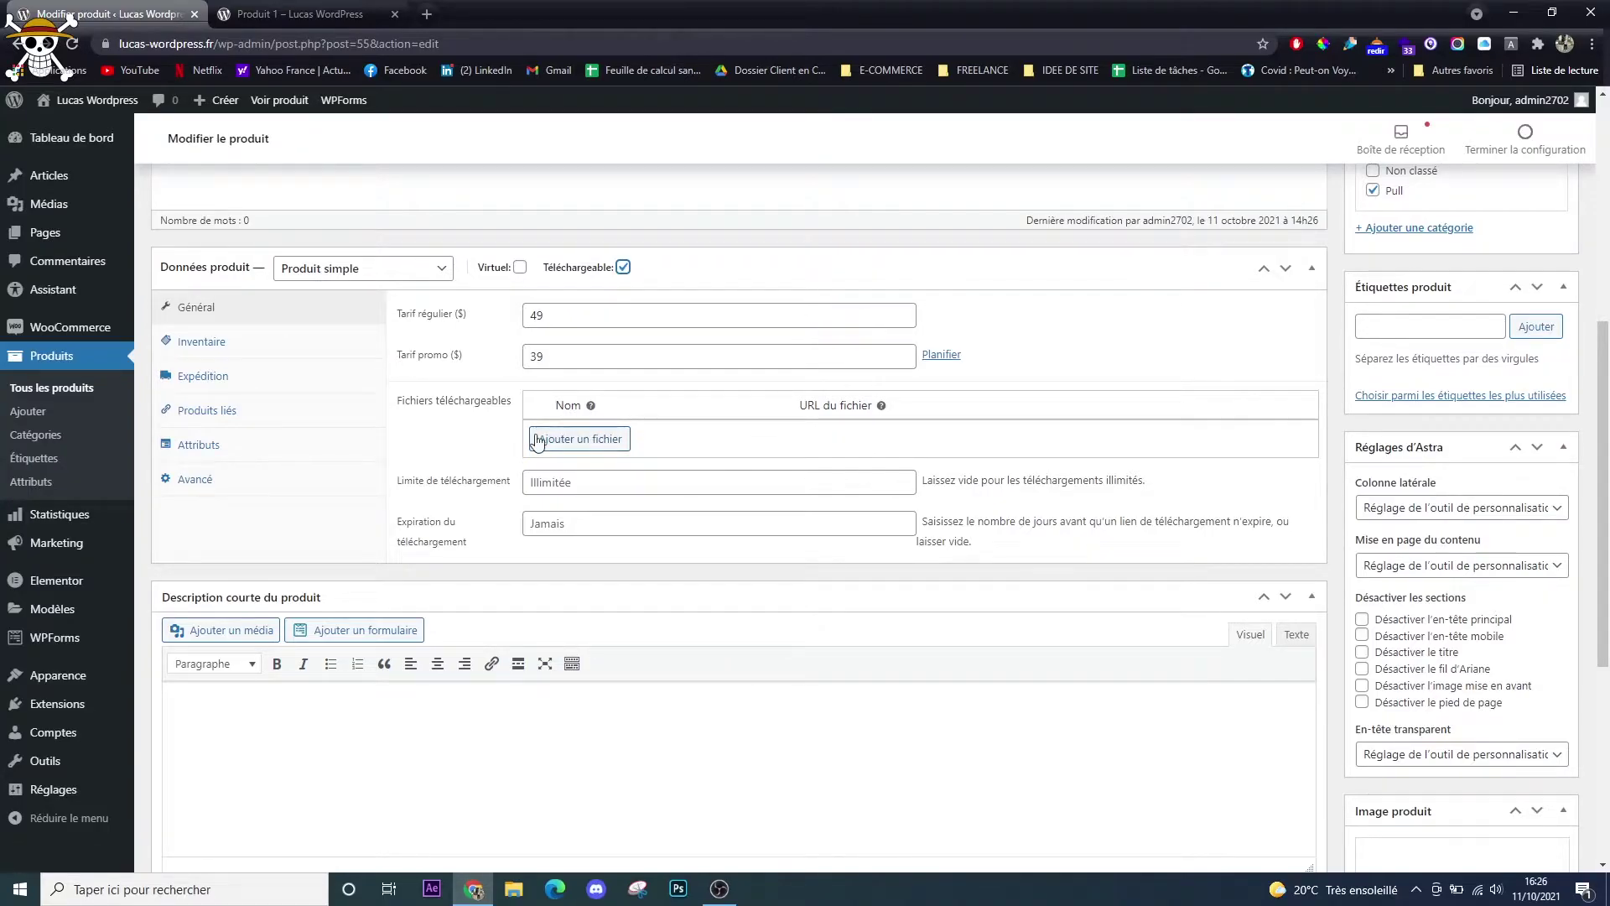
Clear the product's Téléchargeable option and enable product-level stock management with a stock quantity of 40.
{"action": "left_click", "coordinate": [624, 267]}
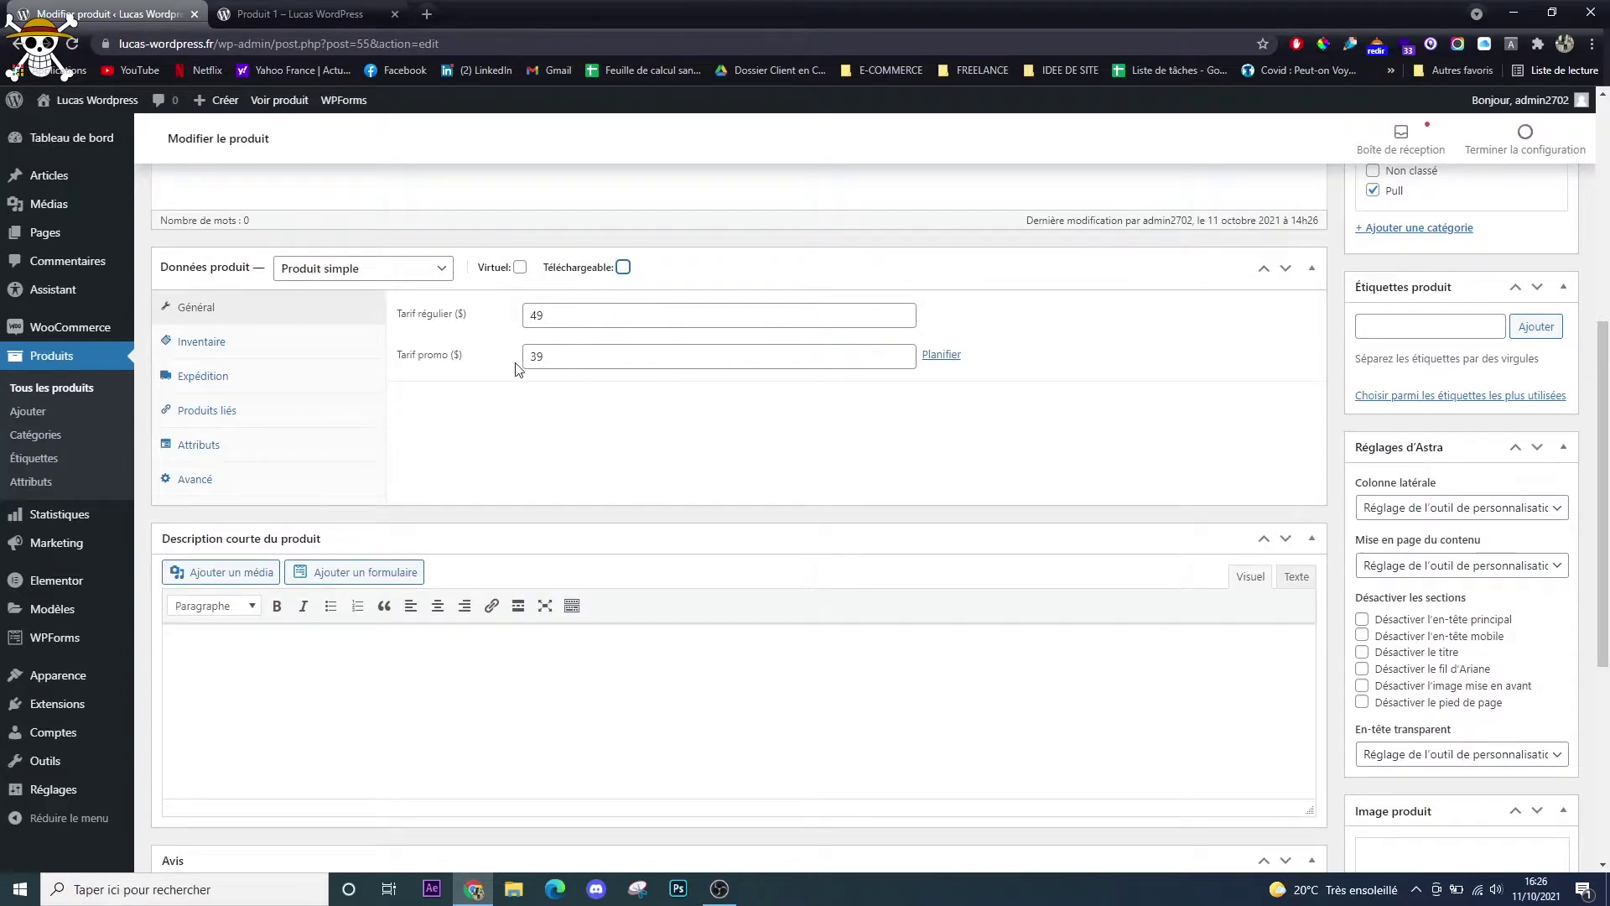
{"action": "left_click", "coordinate": [252, 341]}
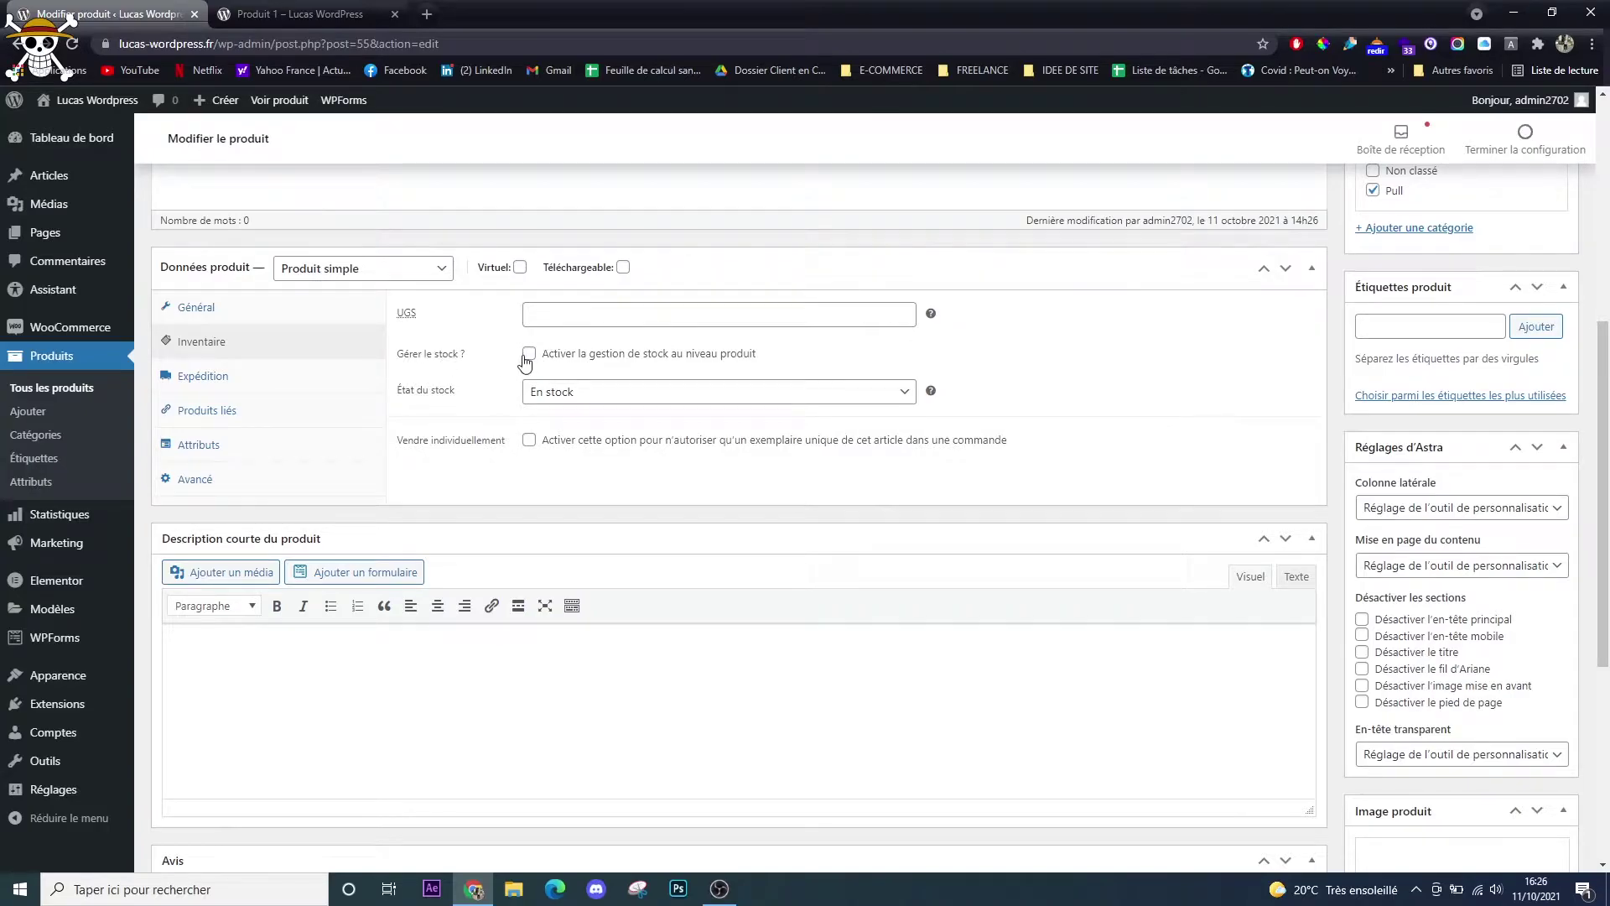
{"action": "left_click", "coordinate": [529, 353]}
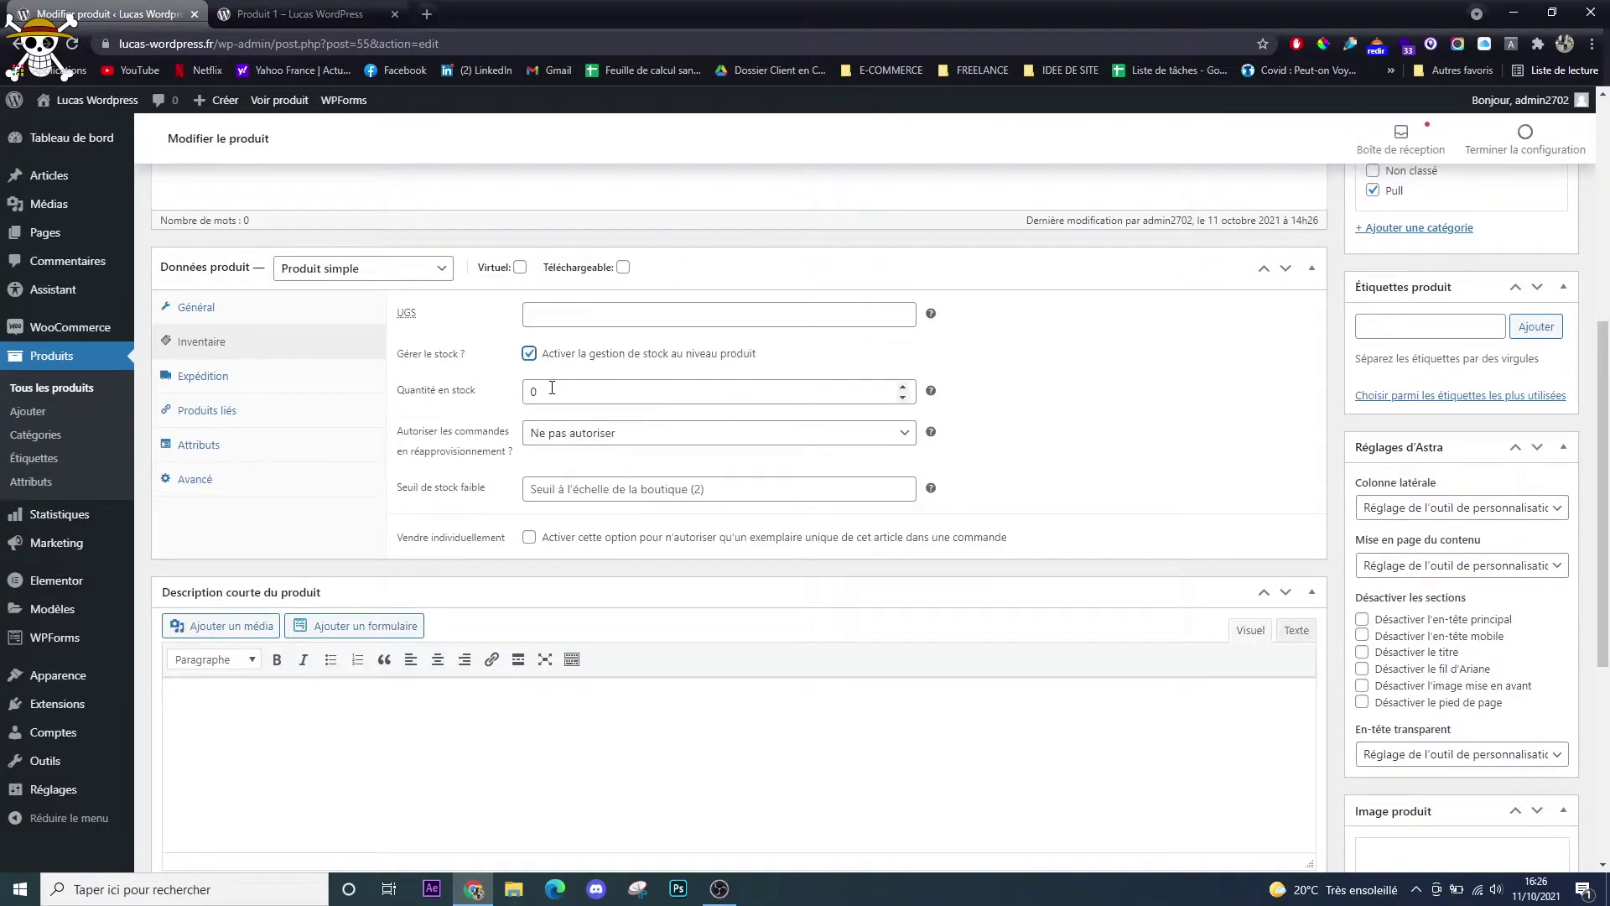
{"action": "left_click", "coordinate": [531, 390]}
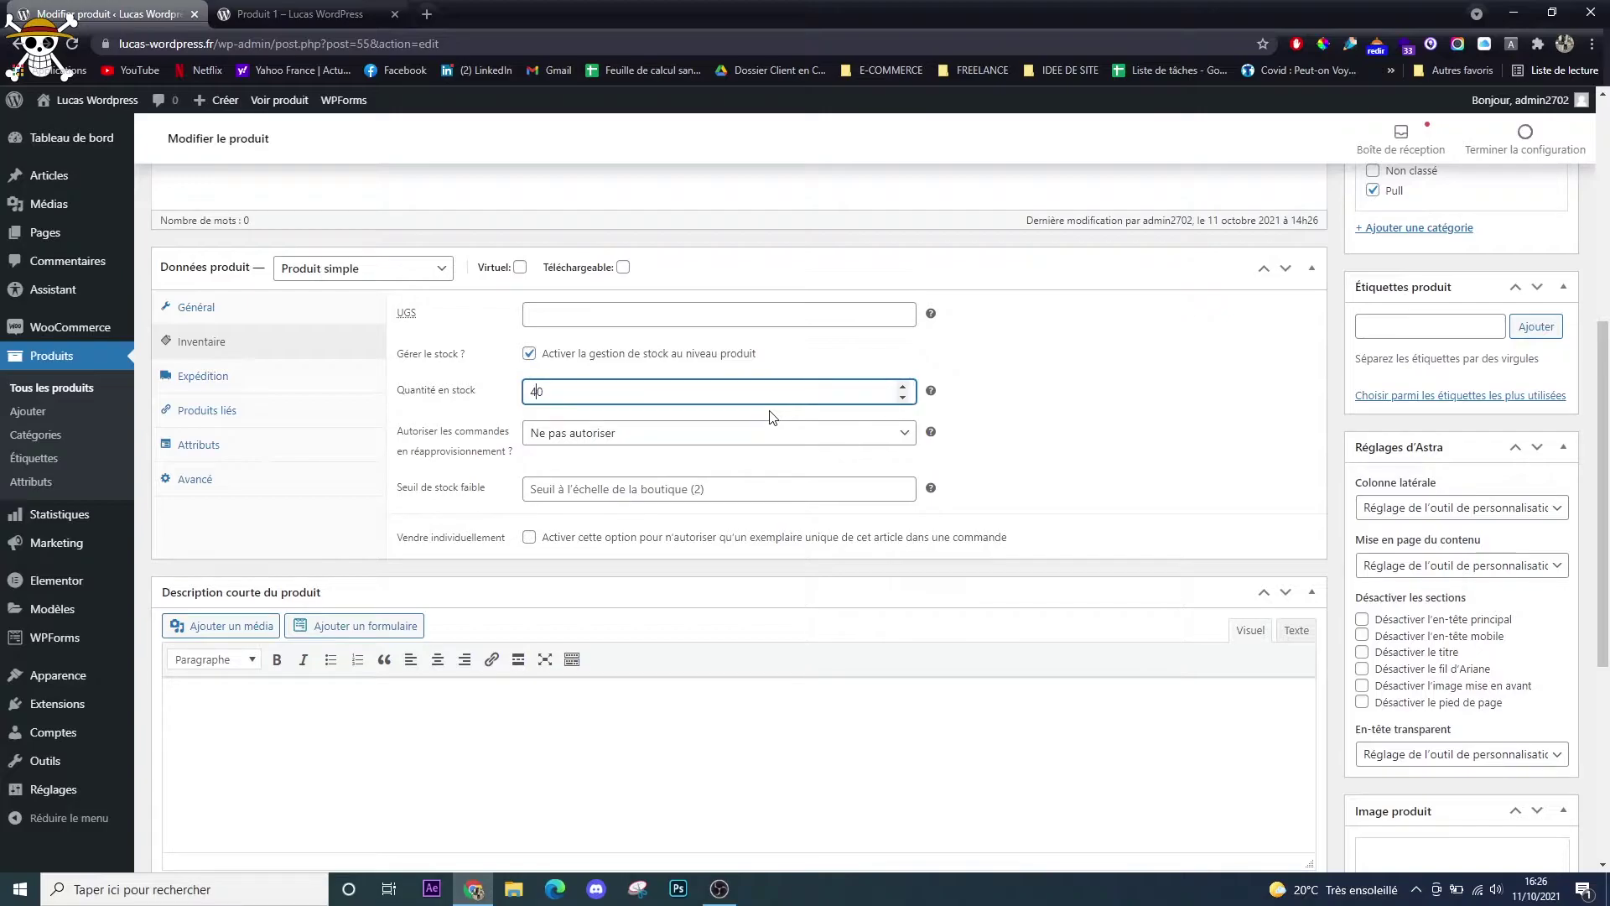
{"action": "left_click", "coordinate": [1094, 422]}
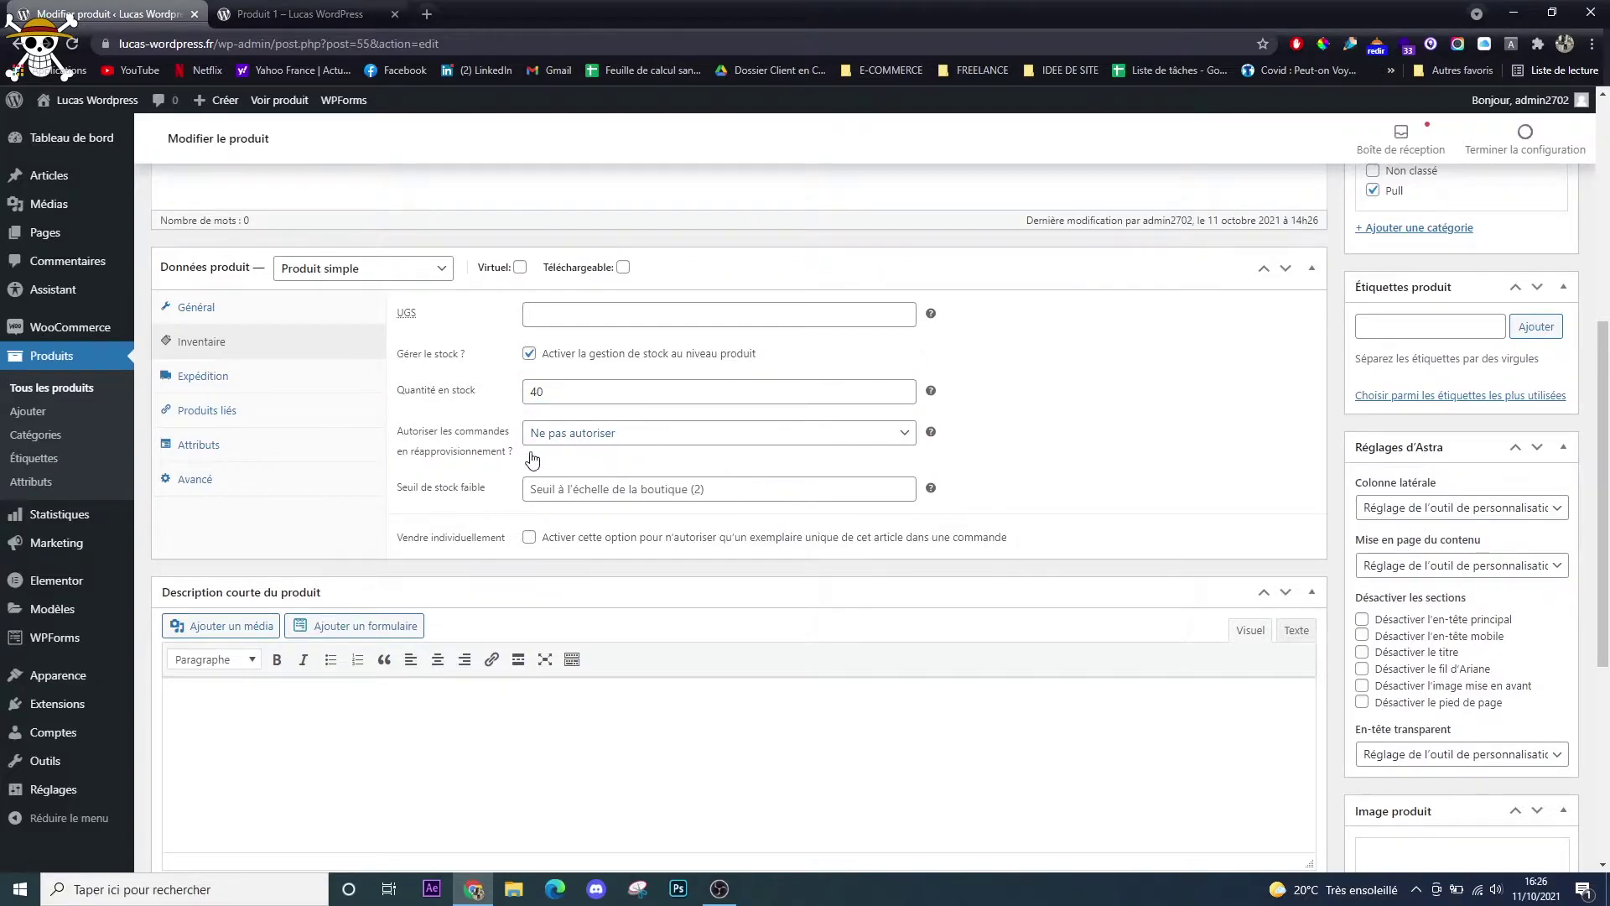
Try allowing backorders, return that setting to Ne pas autoriser, and set the low-stock threshold to 2.
{"action": "left_click", "coordinate": [572, 441]}
{"action": "left_click", "coordinate": [584, 487]}
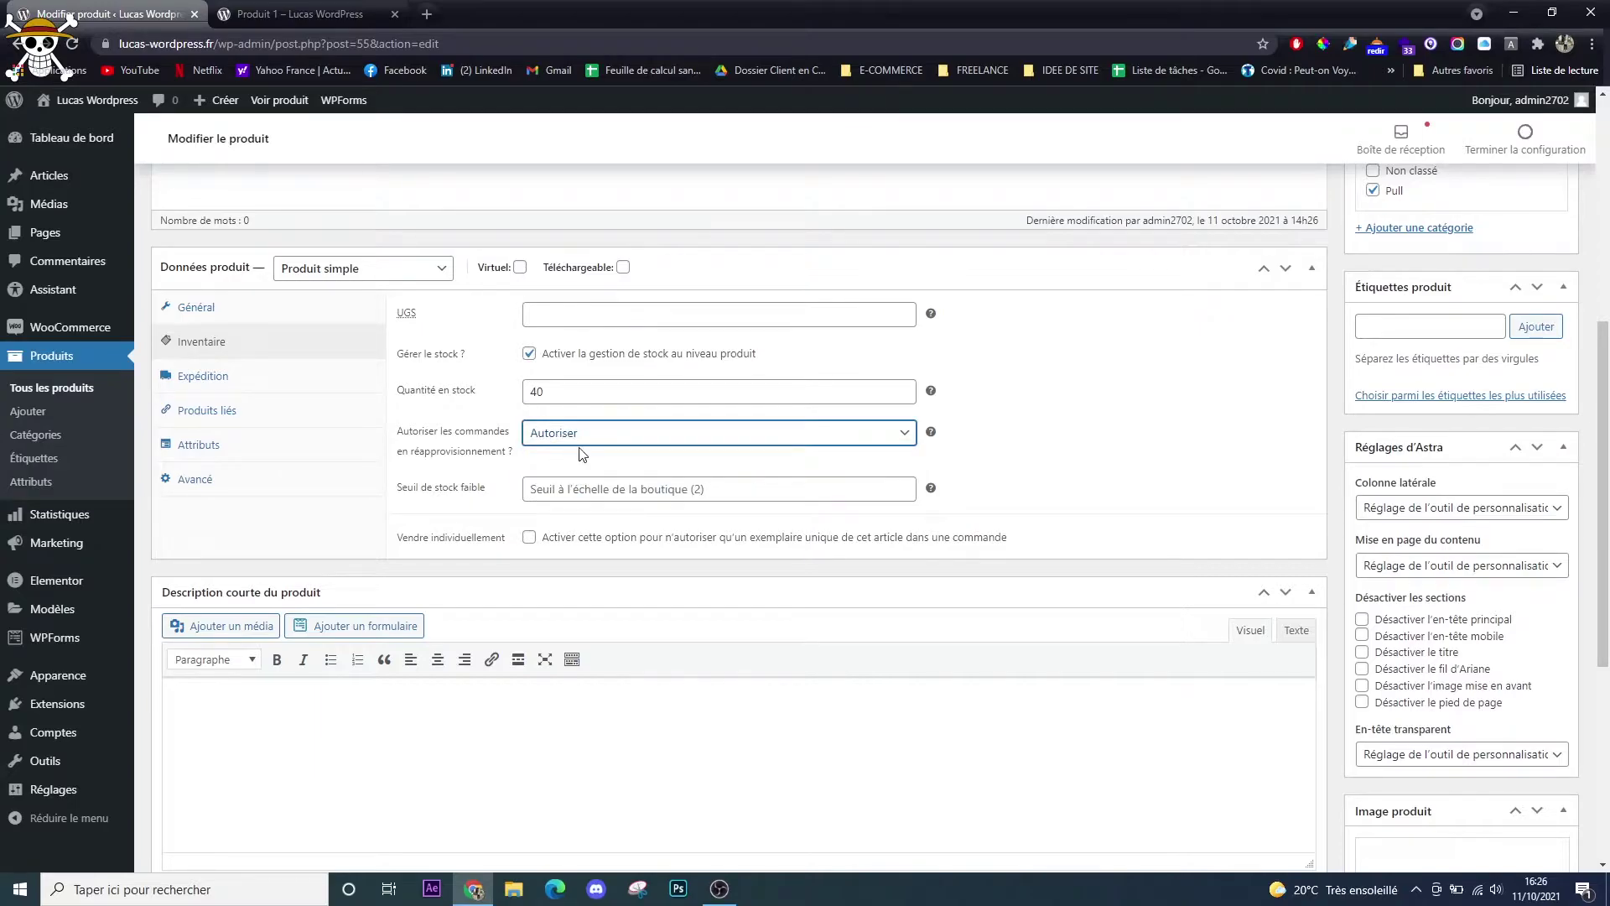
{"action": "left_click", "coordinate": [778, 449]}
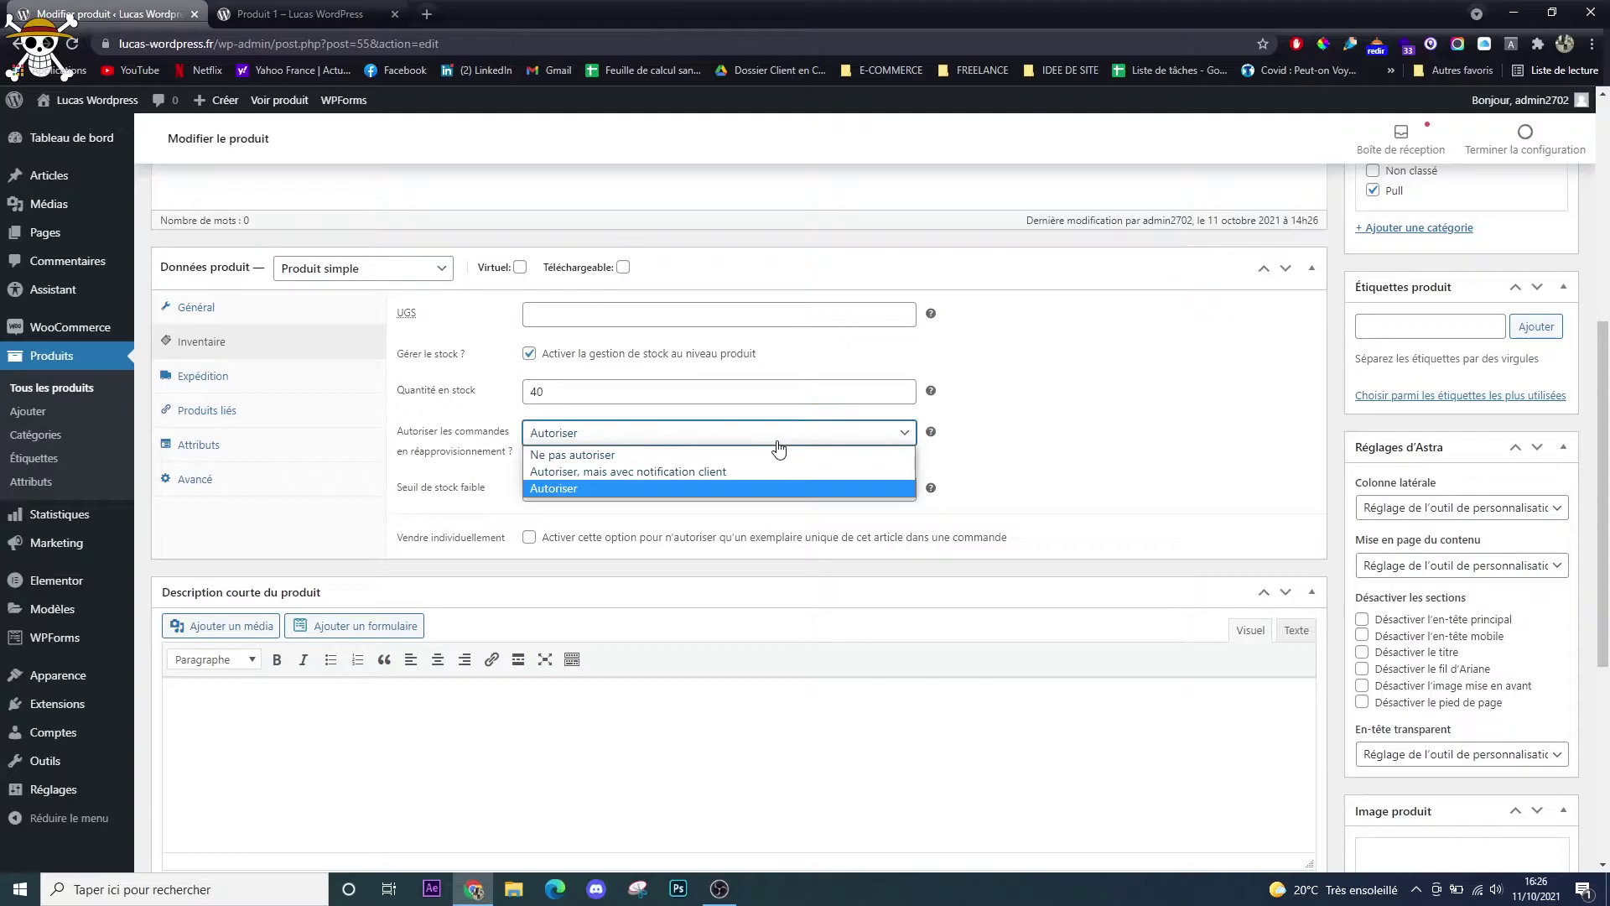
{"action": "left_click", "coordinate": [586, 501]}
{"action": "type", "text": "2"}
{"action": "left_click", "coordinate": [461, 504]}
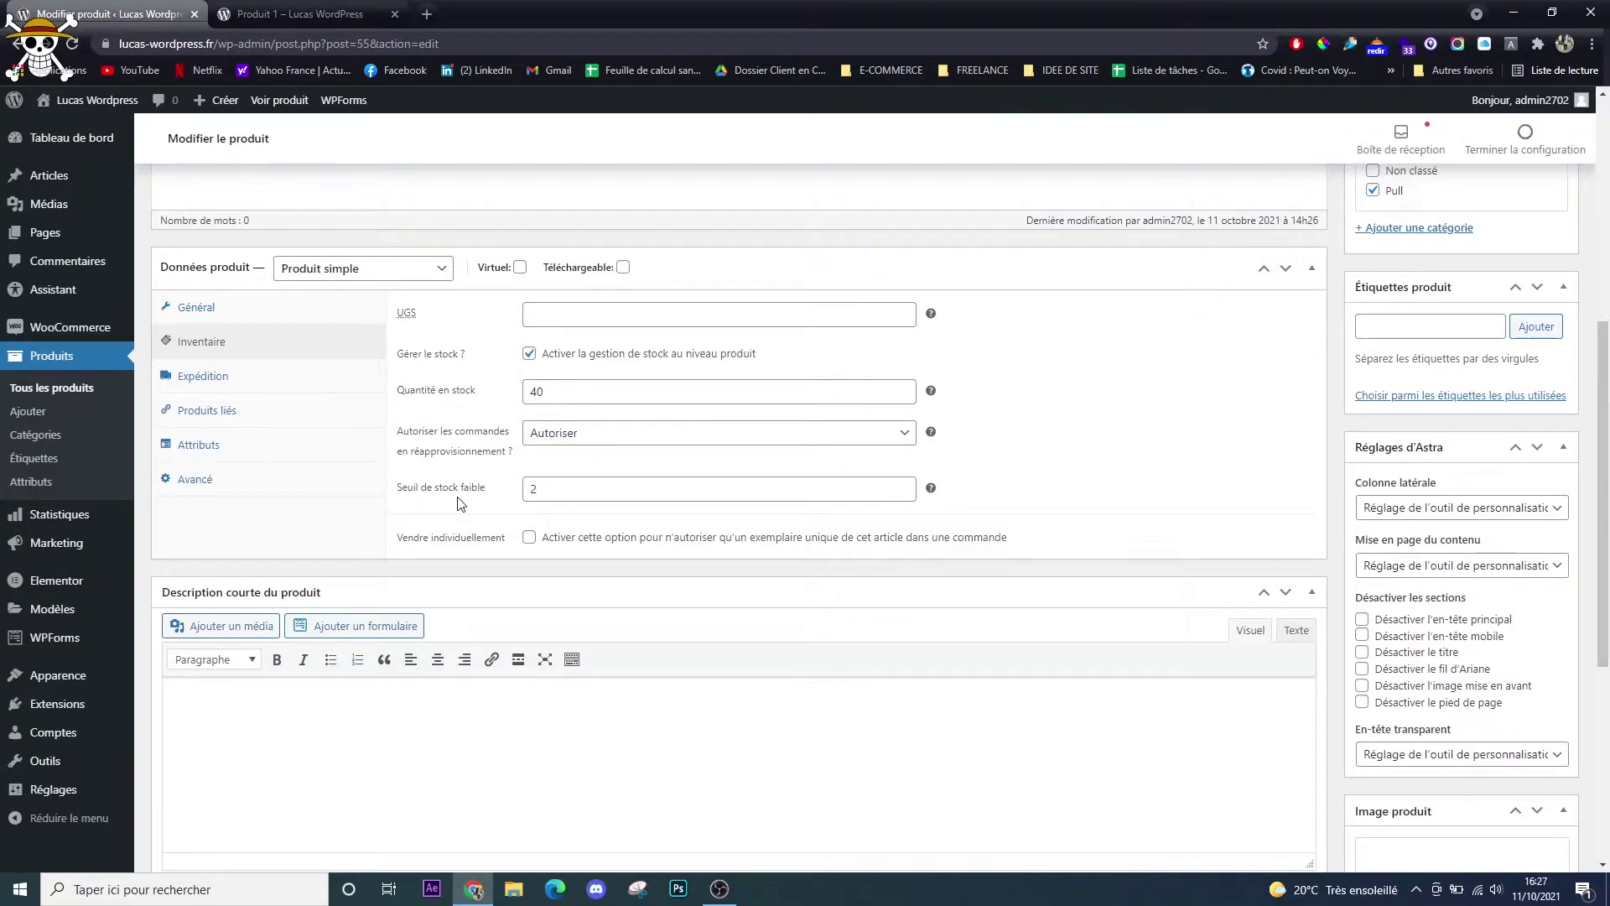
{"action": "left_click", "coordinate": [599, 433]}
{"action": "left_click", "coordinate": [588, 457]}
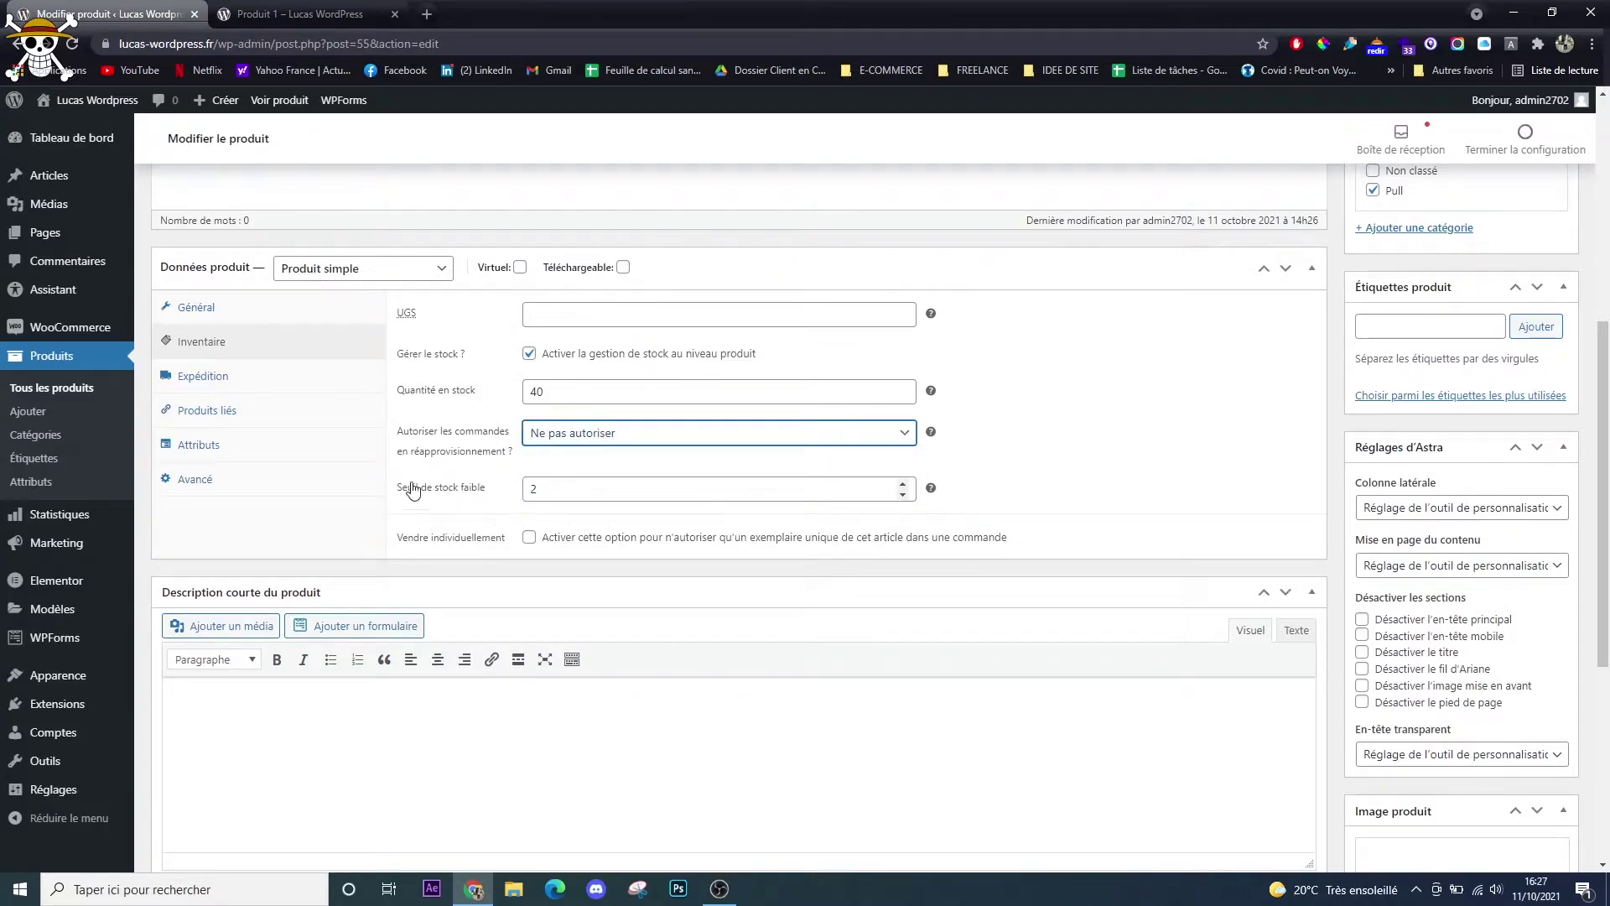
{"action": "left_click_drag", "start_coordinate": [488, 493], "coordinate": [414, 495]}
{"action": "left_click", "coordinate": [604, 499]}
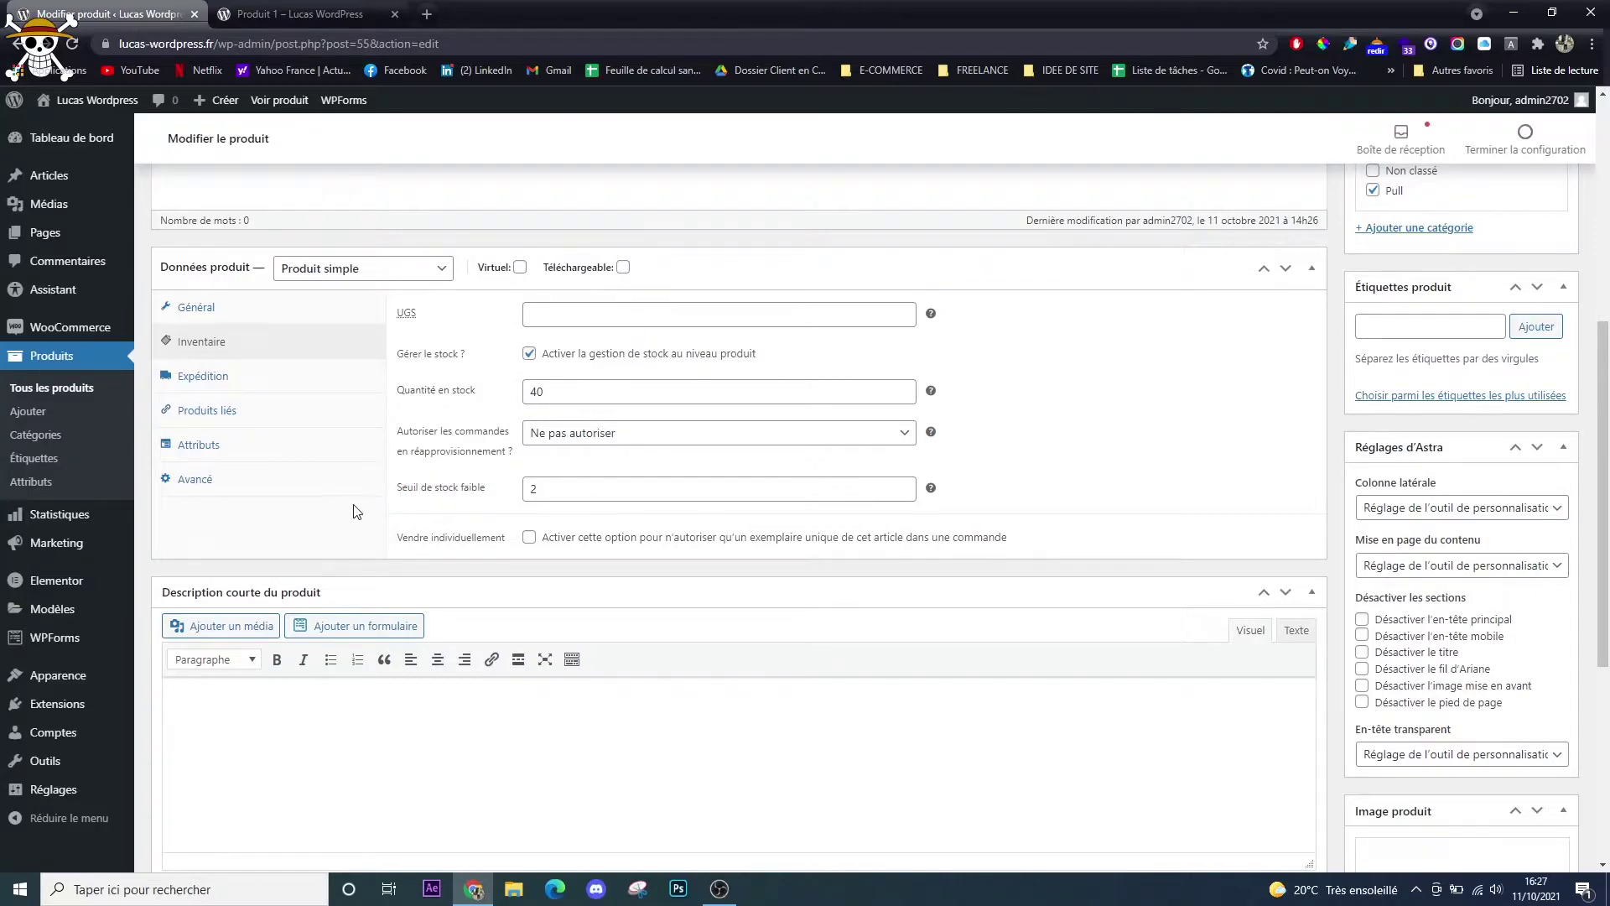
Try the Vendre individuellement option, which limits orders to one unit of the product, and clear it again.
{"action": "left_click", "coordinate": [529, 541]}
{"action": "left_click_drag", "start_coordinate": [398, 541], "coordinate": [513, 551]}
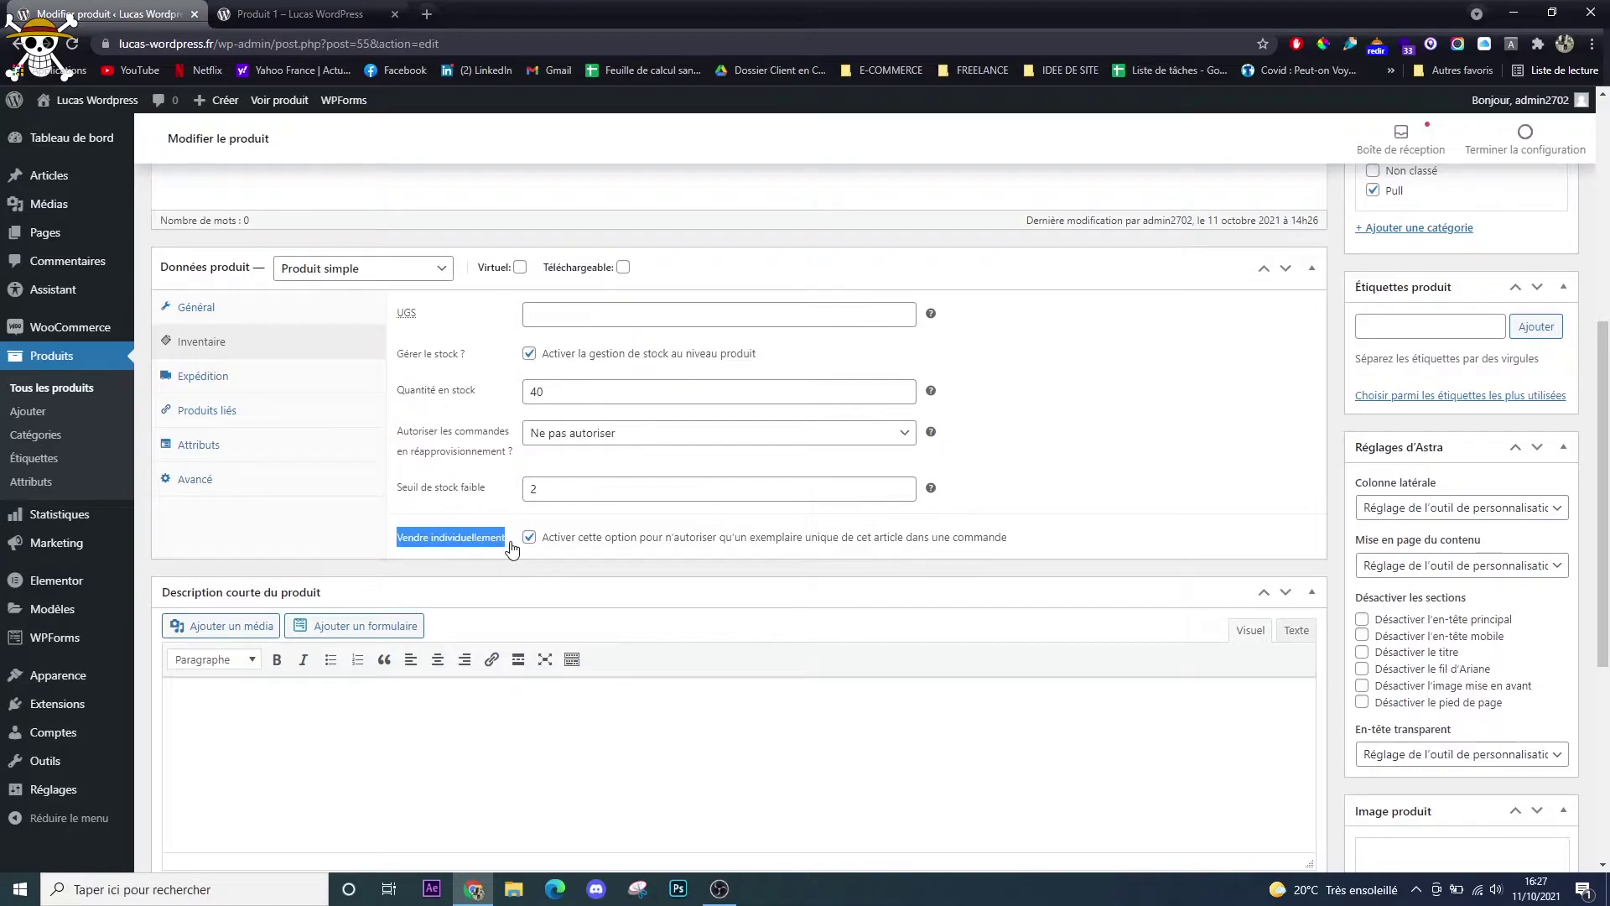
{"action": "left_click", "coordinate": [471, 515]}
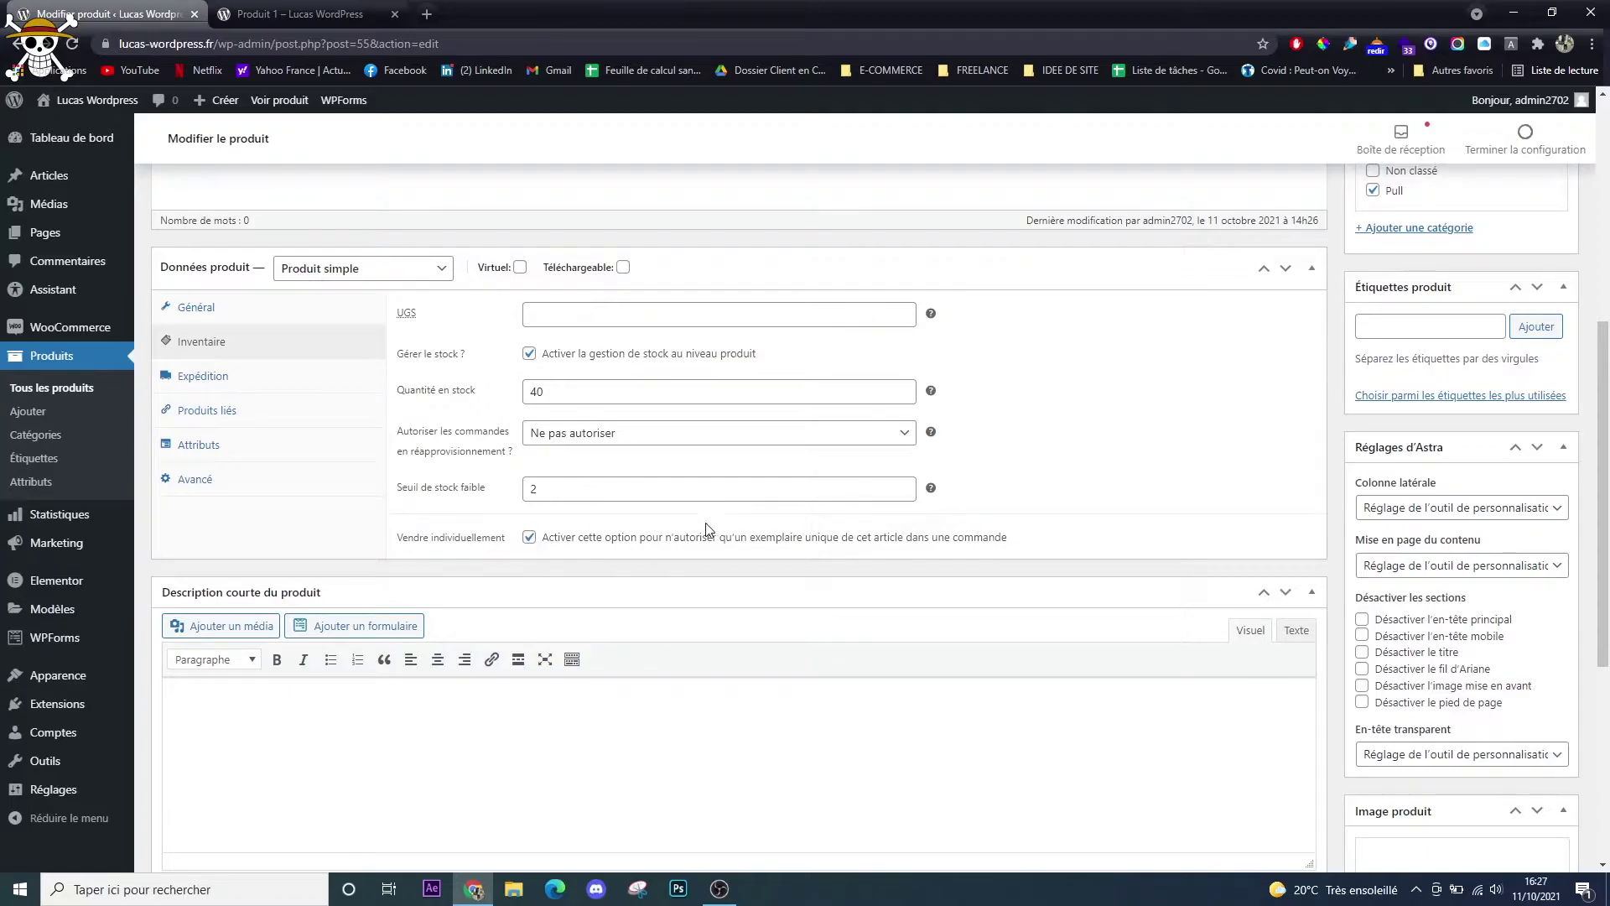
{"action": "triple_click", "coordinate": [780, 541]}
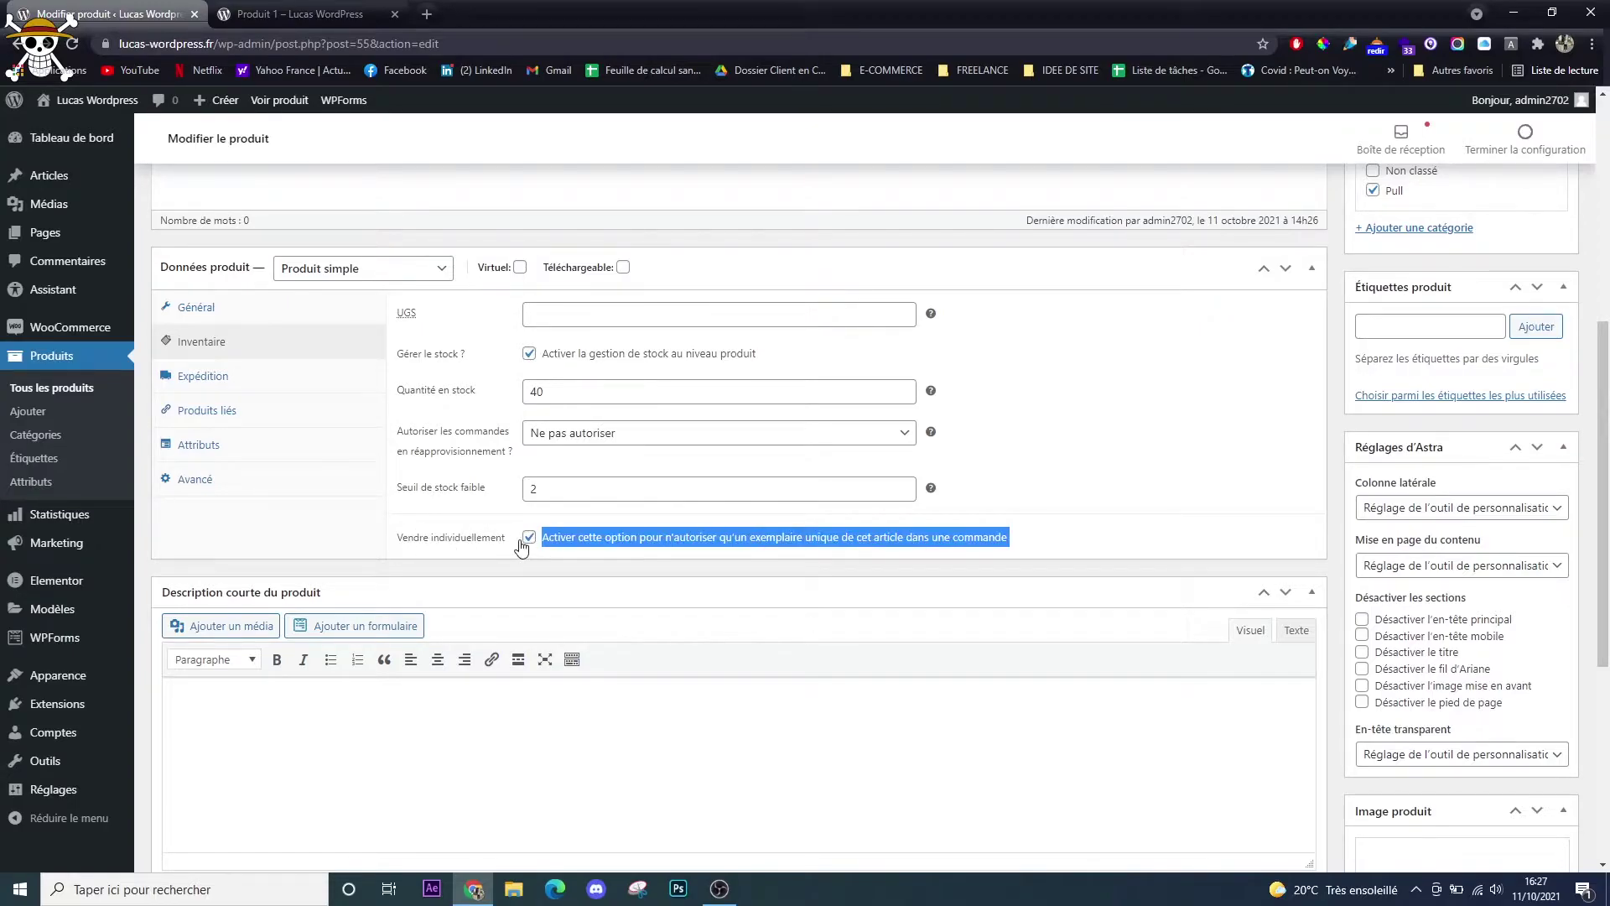
{"action": "left_click", "coordinate": [611, 541]}
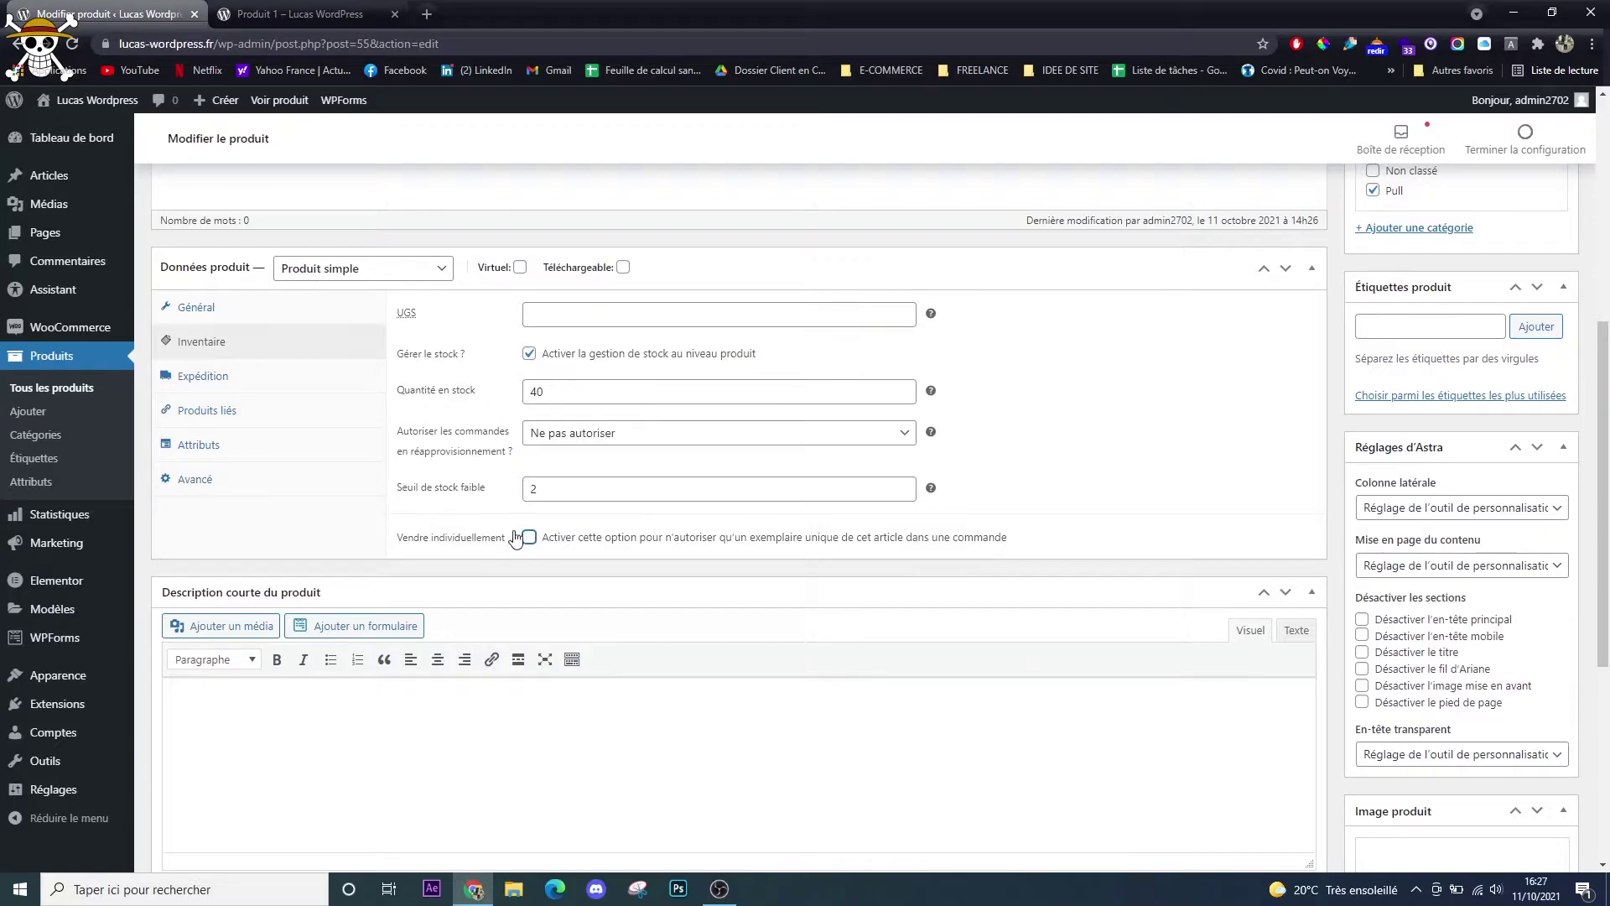
Examine the product's shipping settings for weight, dimensions and the available shipping classes.
{"action": "left_click", "coordinate": [192, 376]}
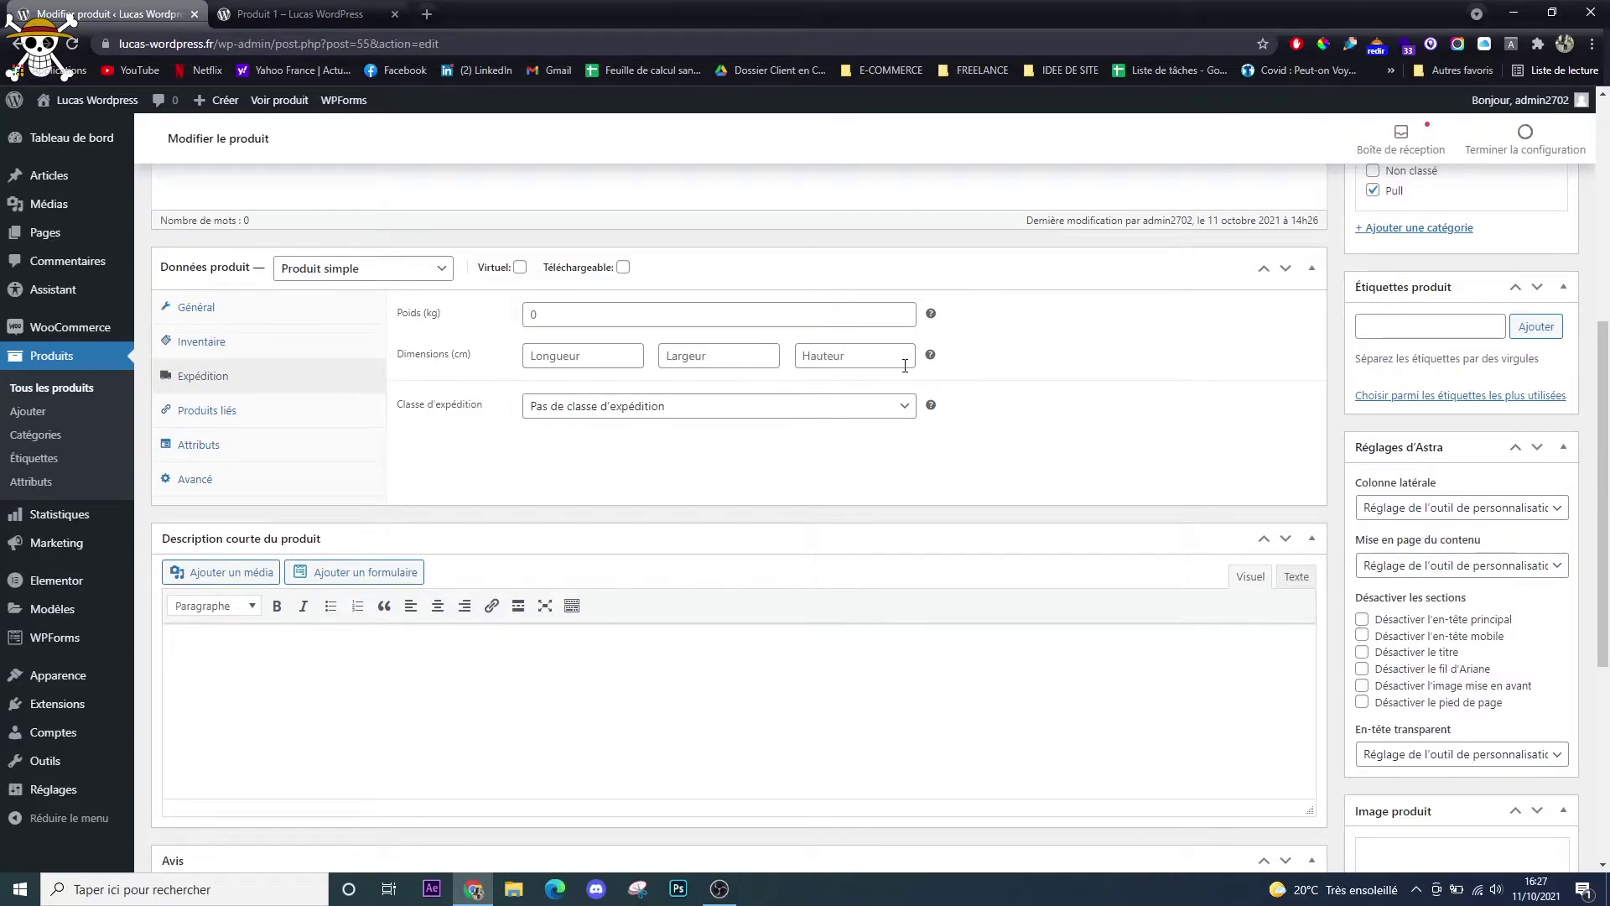
{"action": "left_click", "coordinate": [677, 405]}
{"action": "left_click", "coordinate": [465, 430]}
{"action": "left_click_drag", "start_coordinate": [404, 410], "coordinate": [486, 415]}
{"action": "left_click", "coordinate": [505, 436]}
{"action": "left_click", "coordinate": [583, 409]}
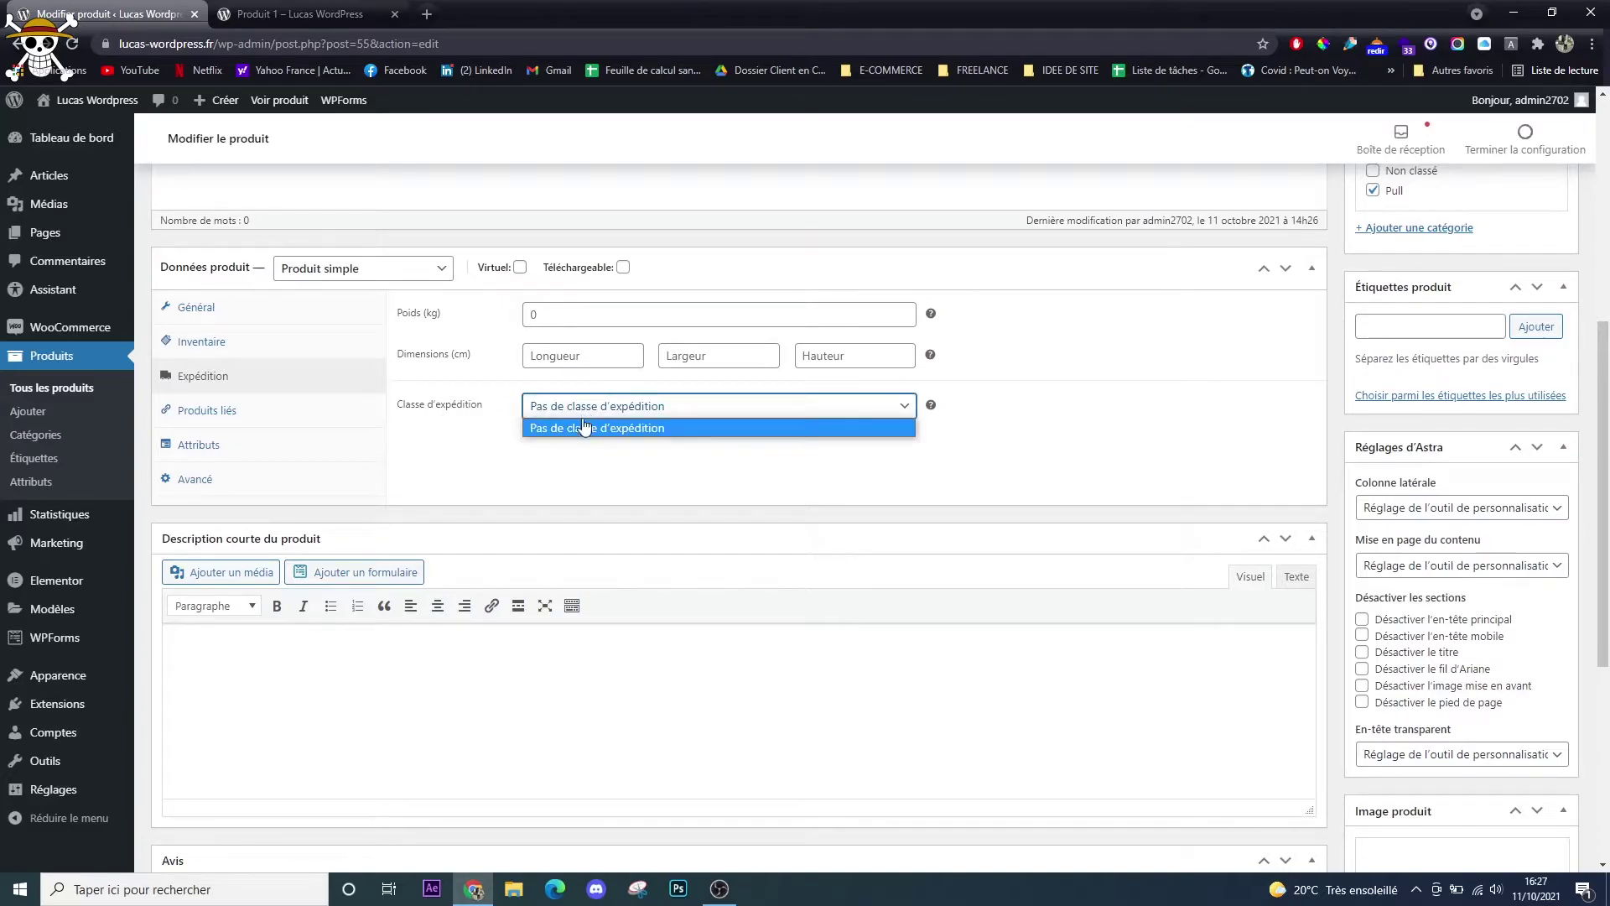
{"action": "left_click", "coordinate": [527, 461]}
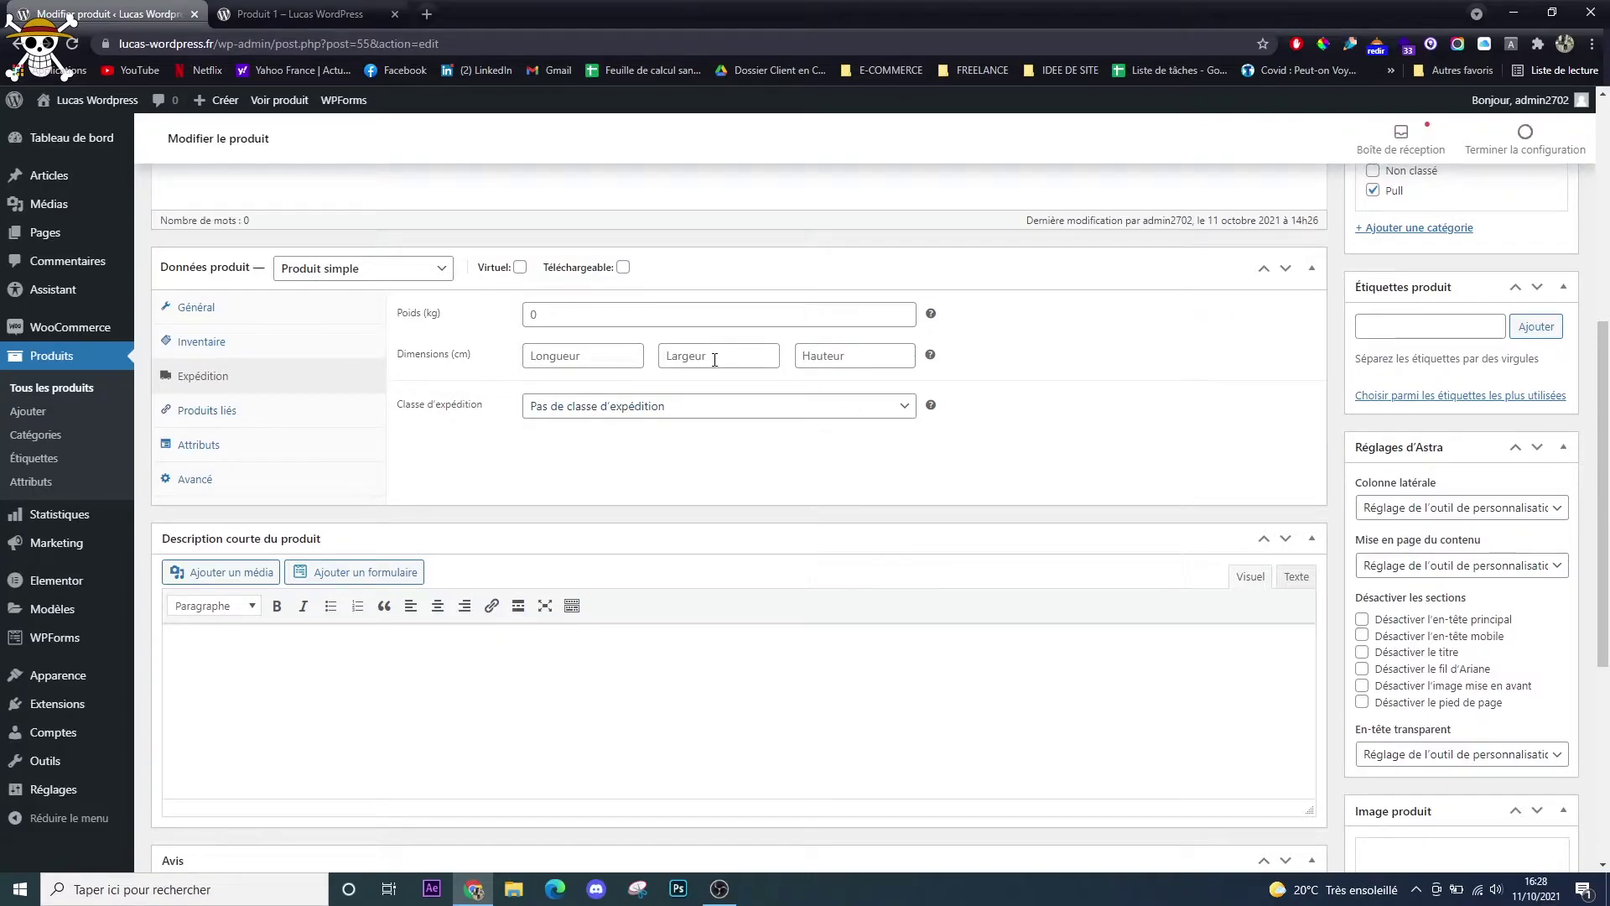
Examine the product's linked-product, attribute and advanced settings, checking the published Produit 1 page for where suggestions would fit.
{"action": "left_click", "coordinate": [221, 414]}
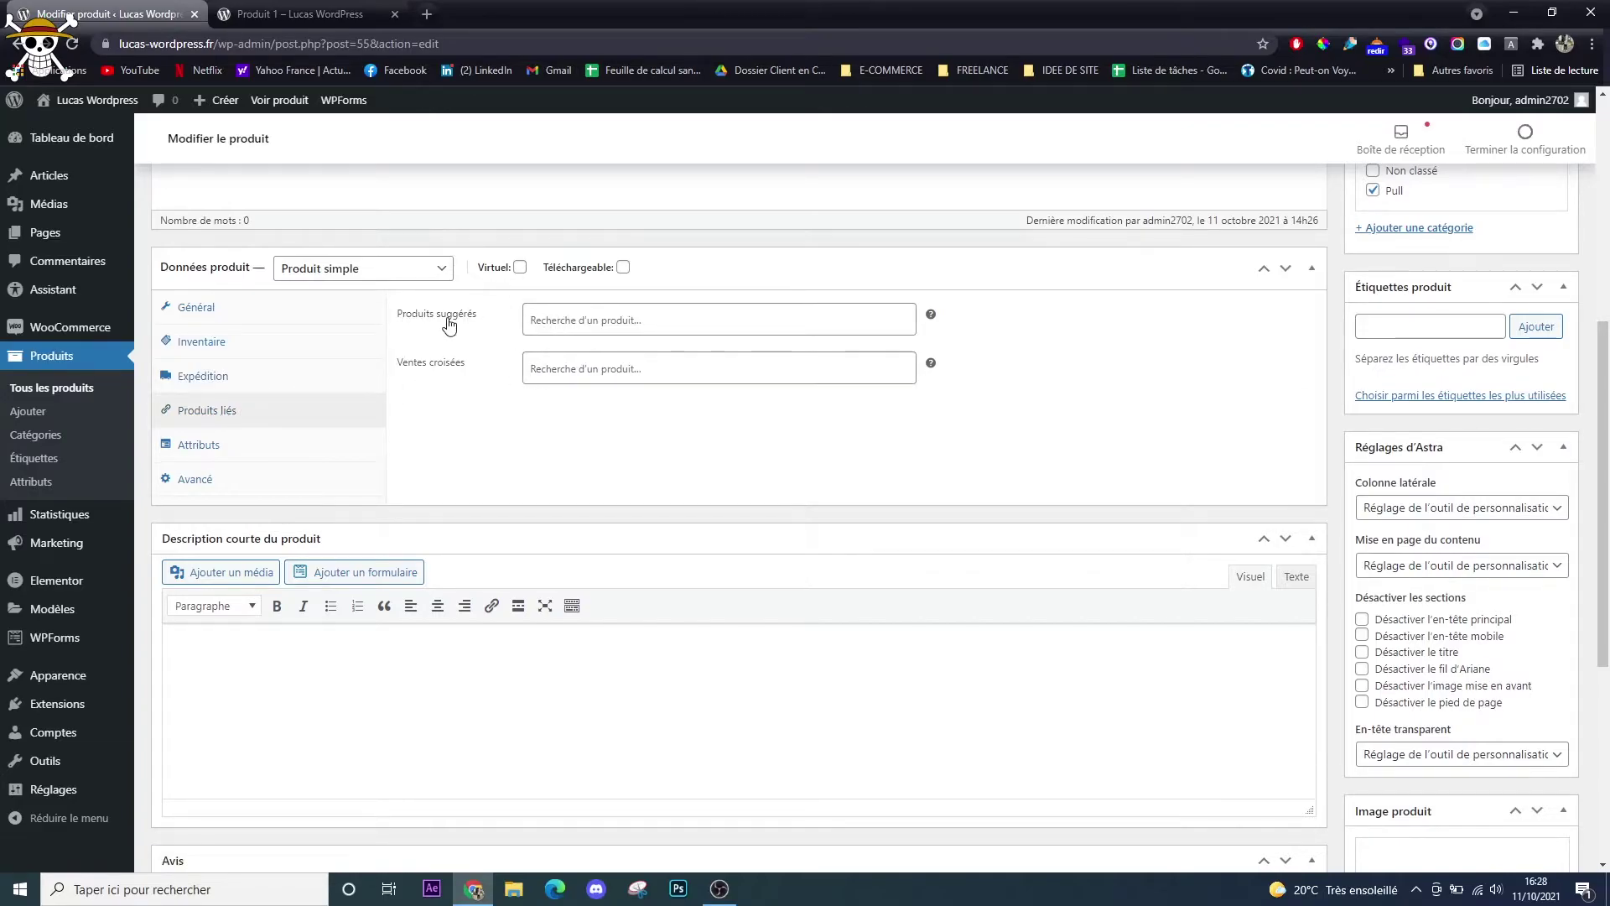
{"action": "key", "text": "ctrl+Tab"}
{"action": "scroll", "coordinate": [612, 600], "scroll_direction": "down", "scroll_amount": 3}
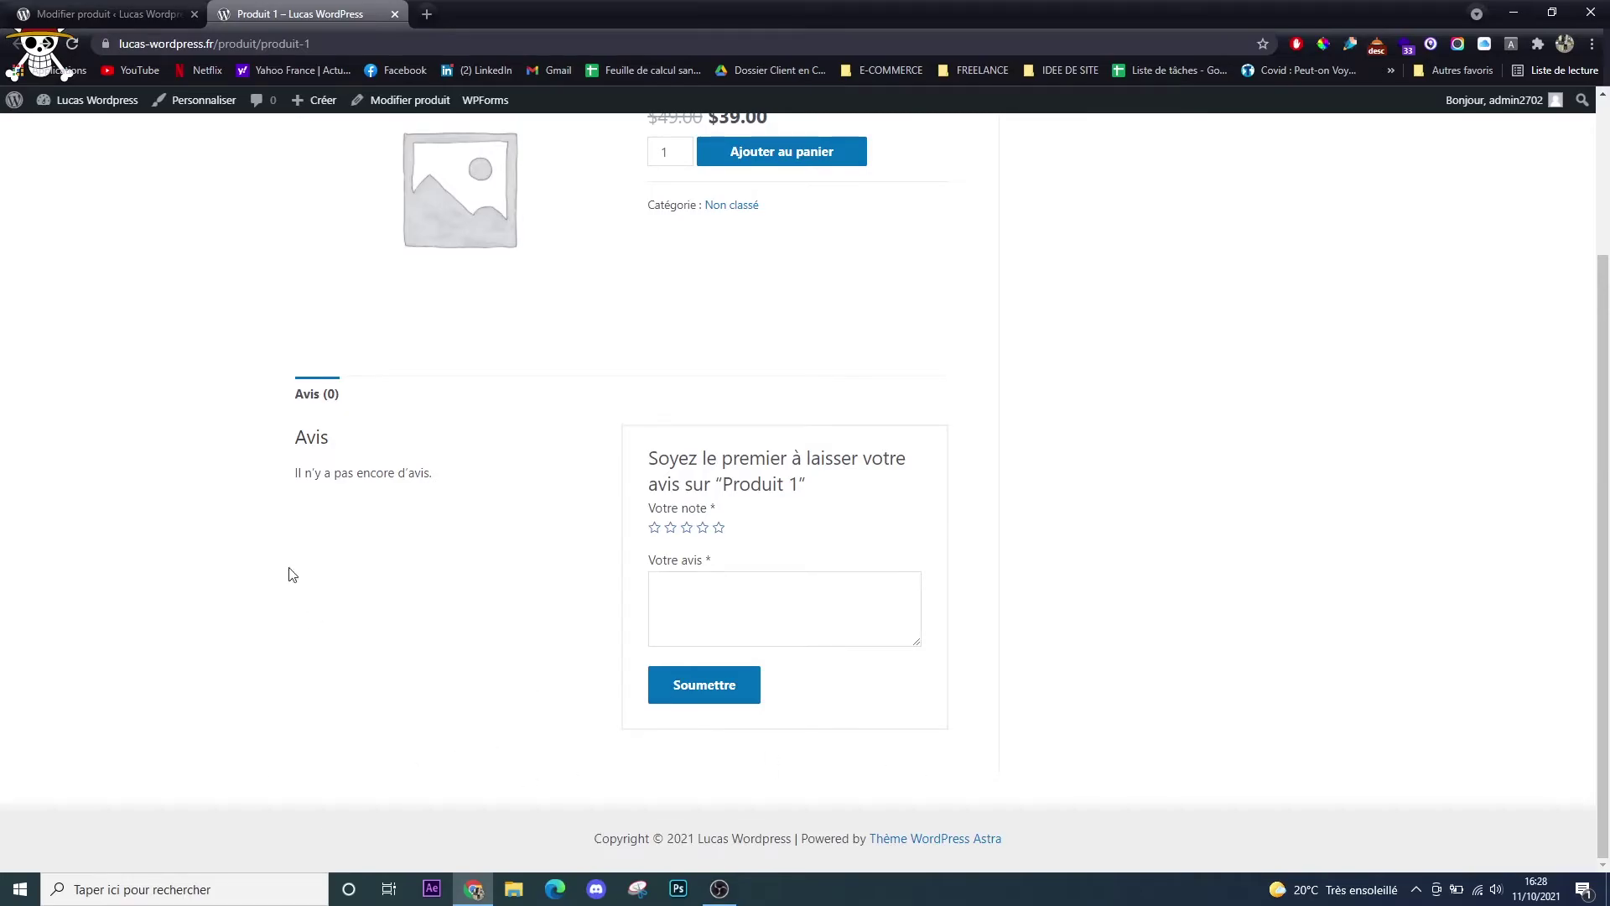
{"action": "left_click", "coordinate": [126, 6]}
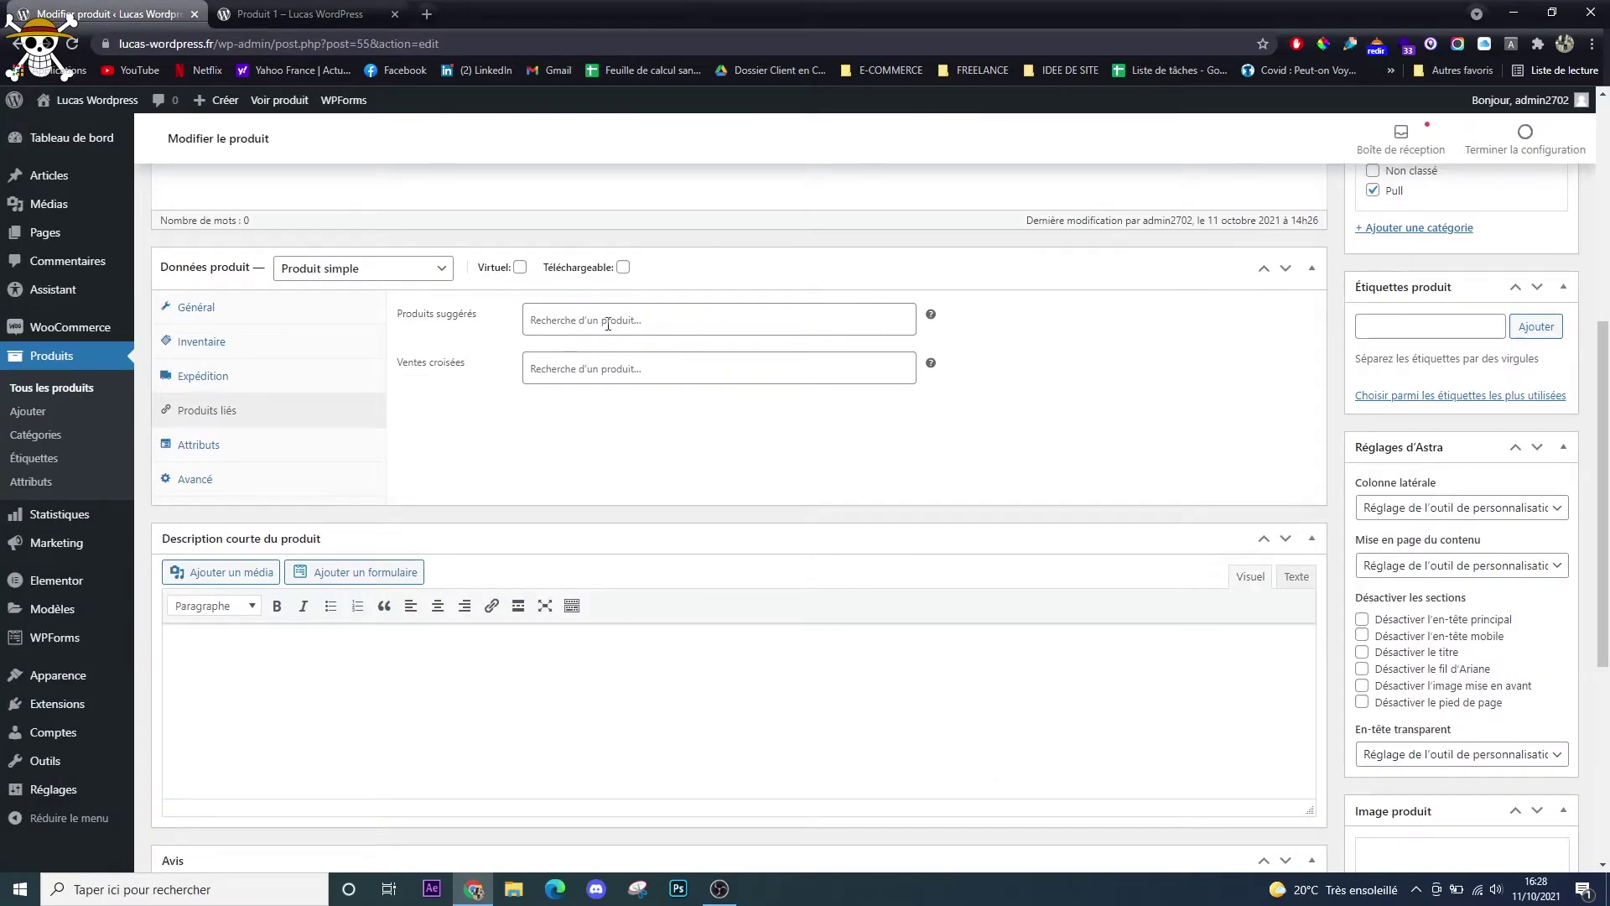
{"action": "left_click", "coordinate": [571, 369]}
{"action": "left_click", "coordinate": [226, 445]}
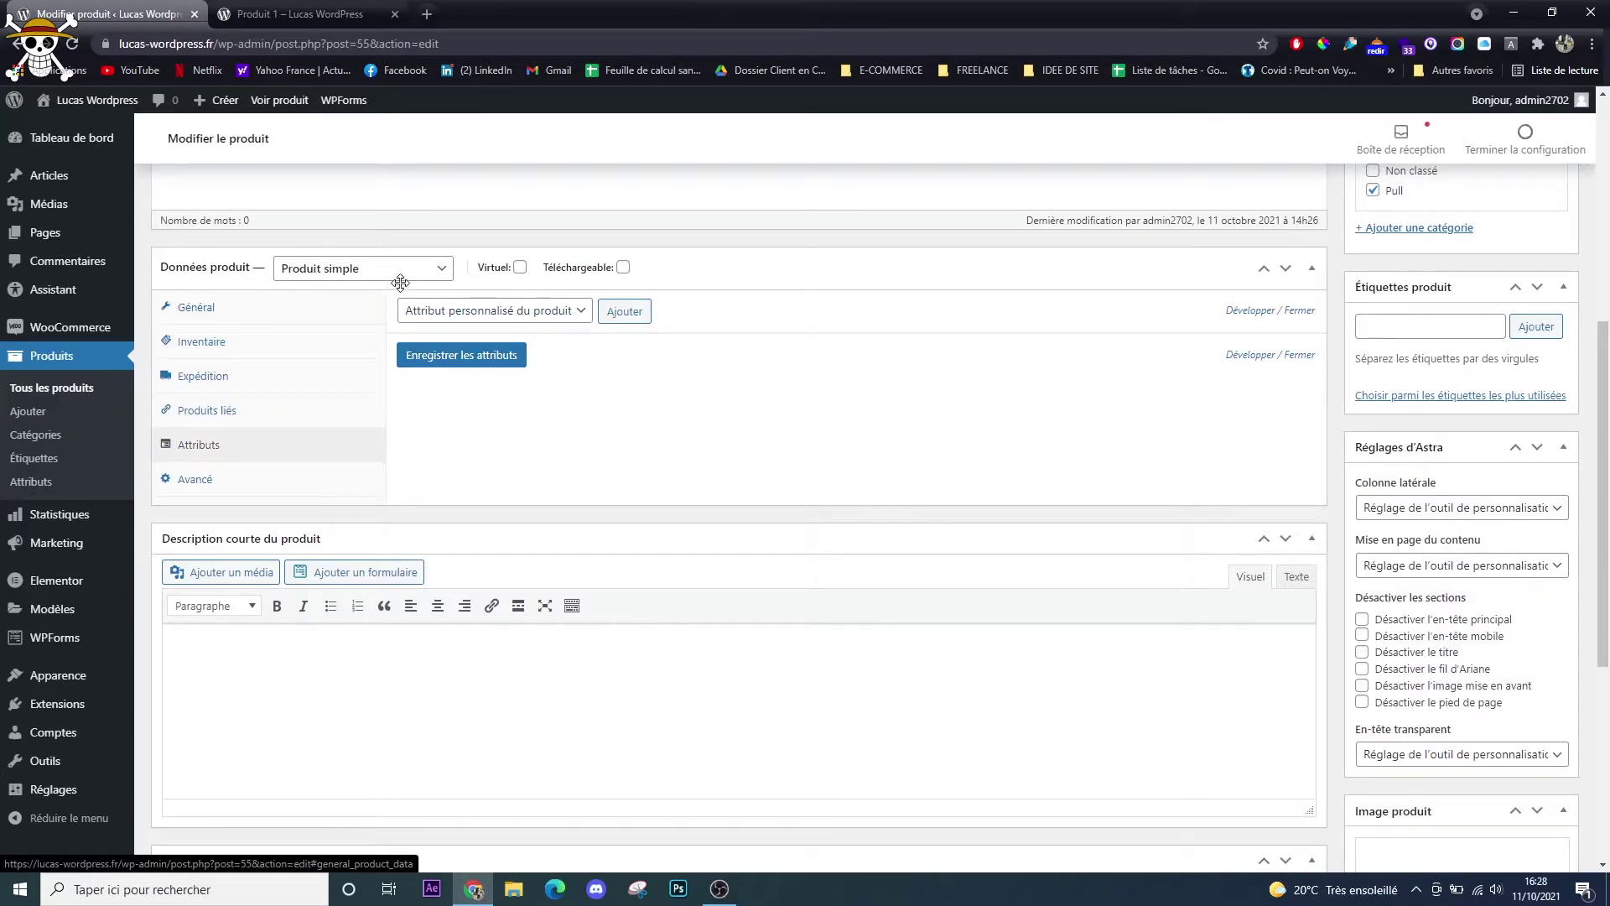
{"action": "left_click", "coordinate": [240, 482]}
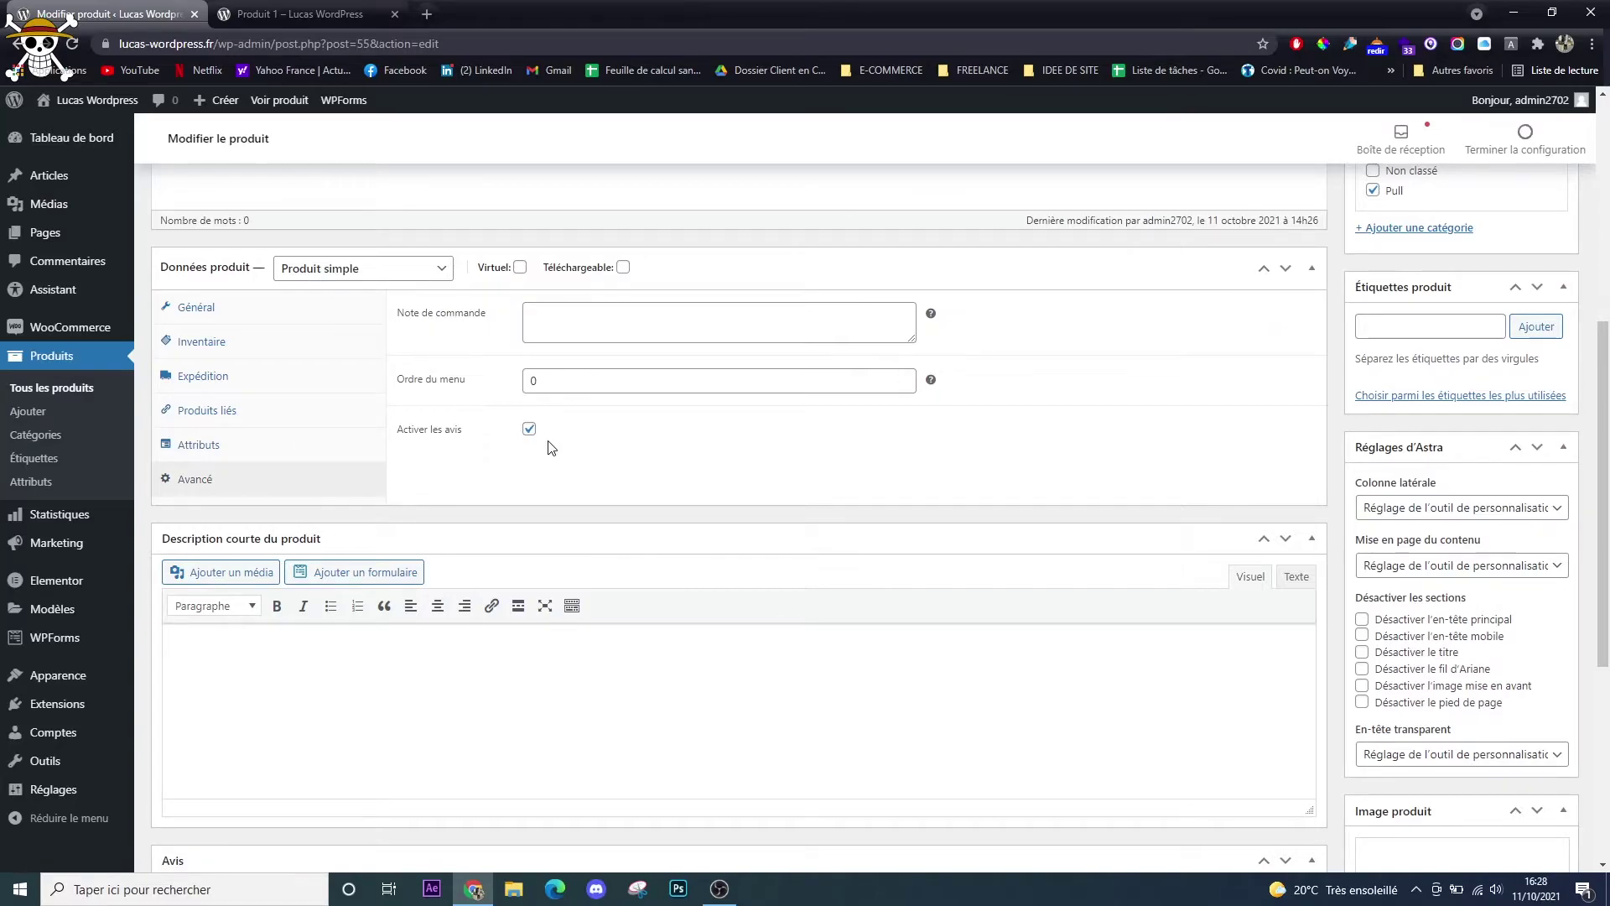
Update the product and check its refreshed Produit 1 page in the store.
{"action": "scroll", "coordinate": [1464, 359], "scroll_direction": "up", "scroll_amount": 15}
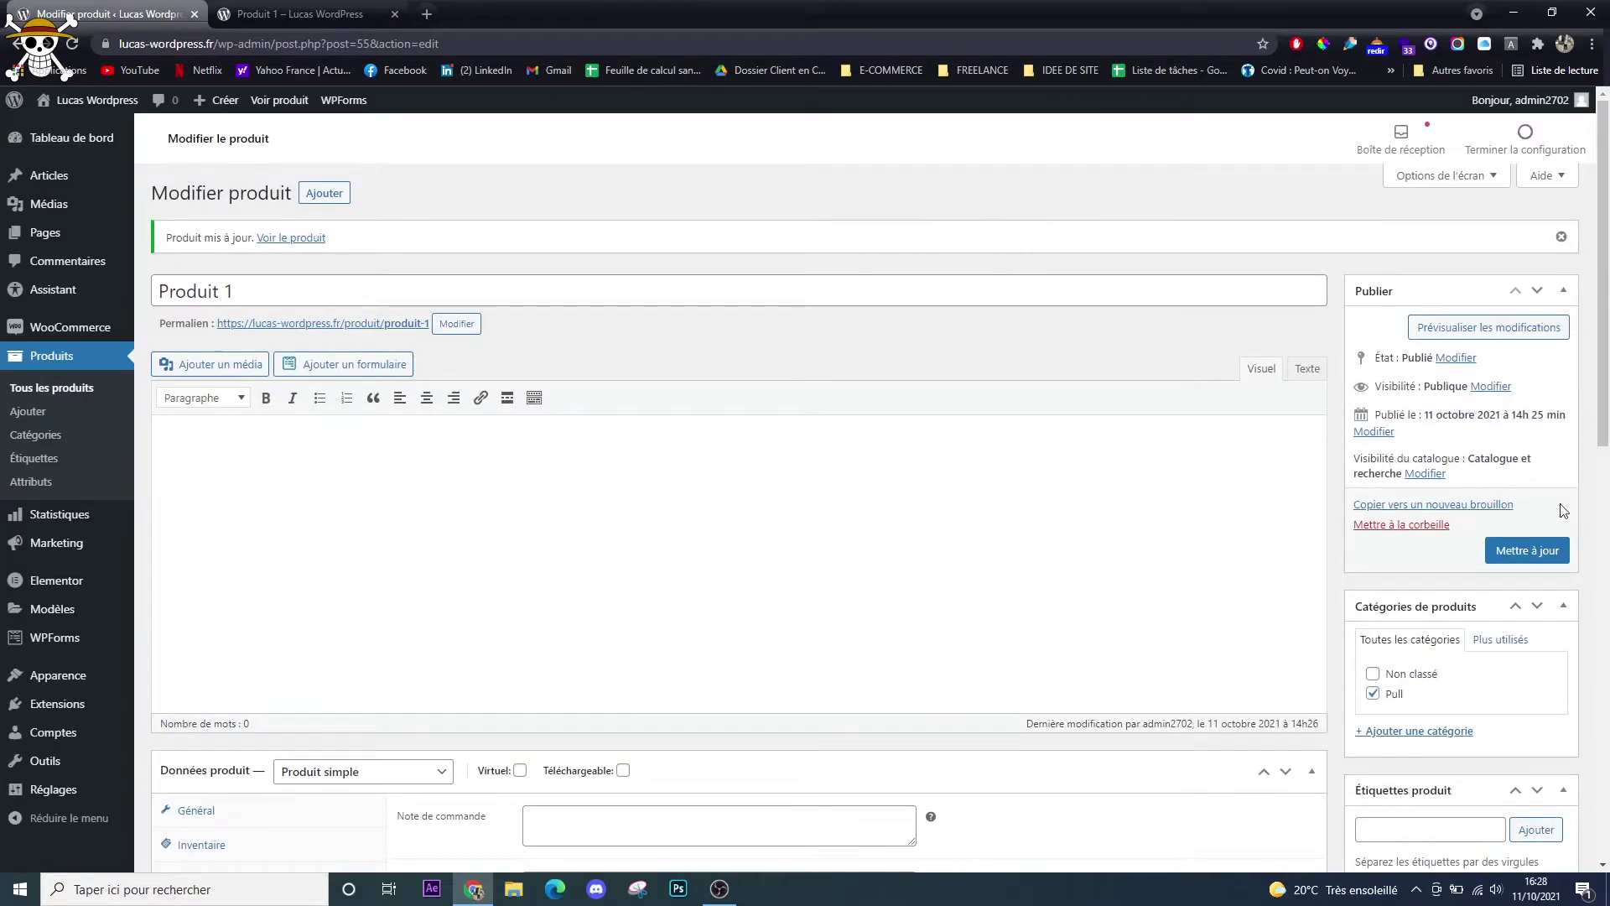
{"action": "left_click", "coordinate": [1530, 554]}
{"action": "left_click", "coordinate": [283, 9]}
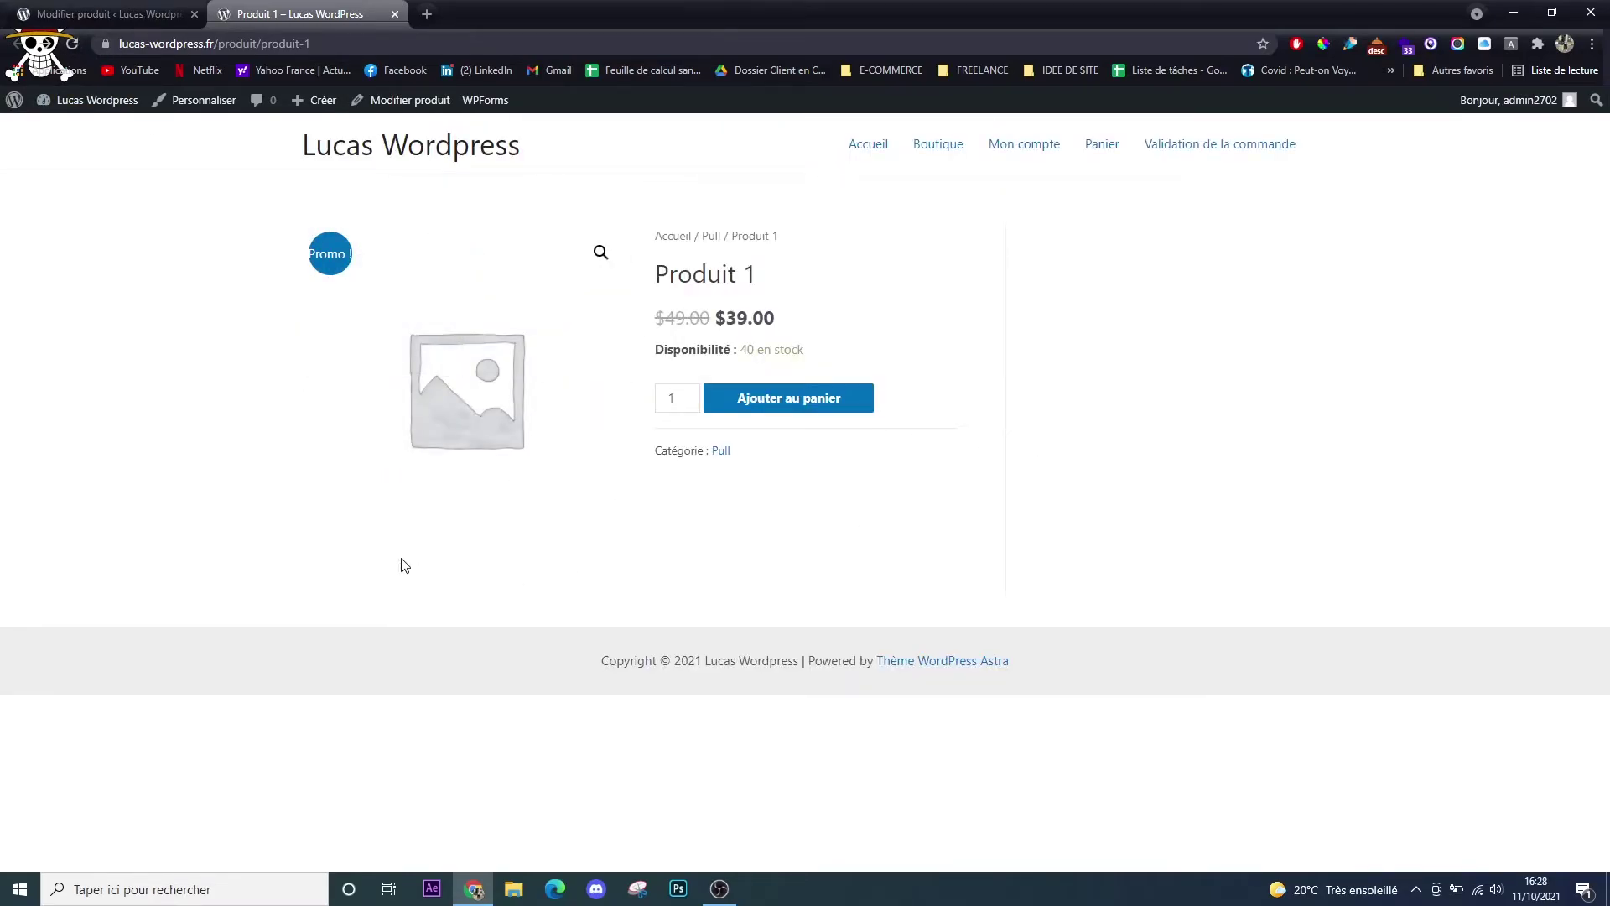
Back in the product editor, change the product type to Produit variable and view its variations settings.
{"action": "left_click", "coordinate": [109, 13]}
{"action": "scroll", "coordinate": [851, 551], "scroll_direction": "down", "scroll_amount": 5}
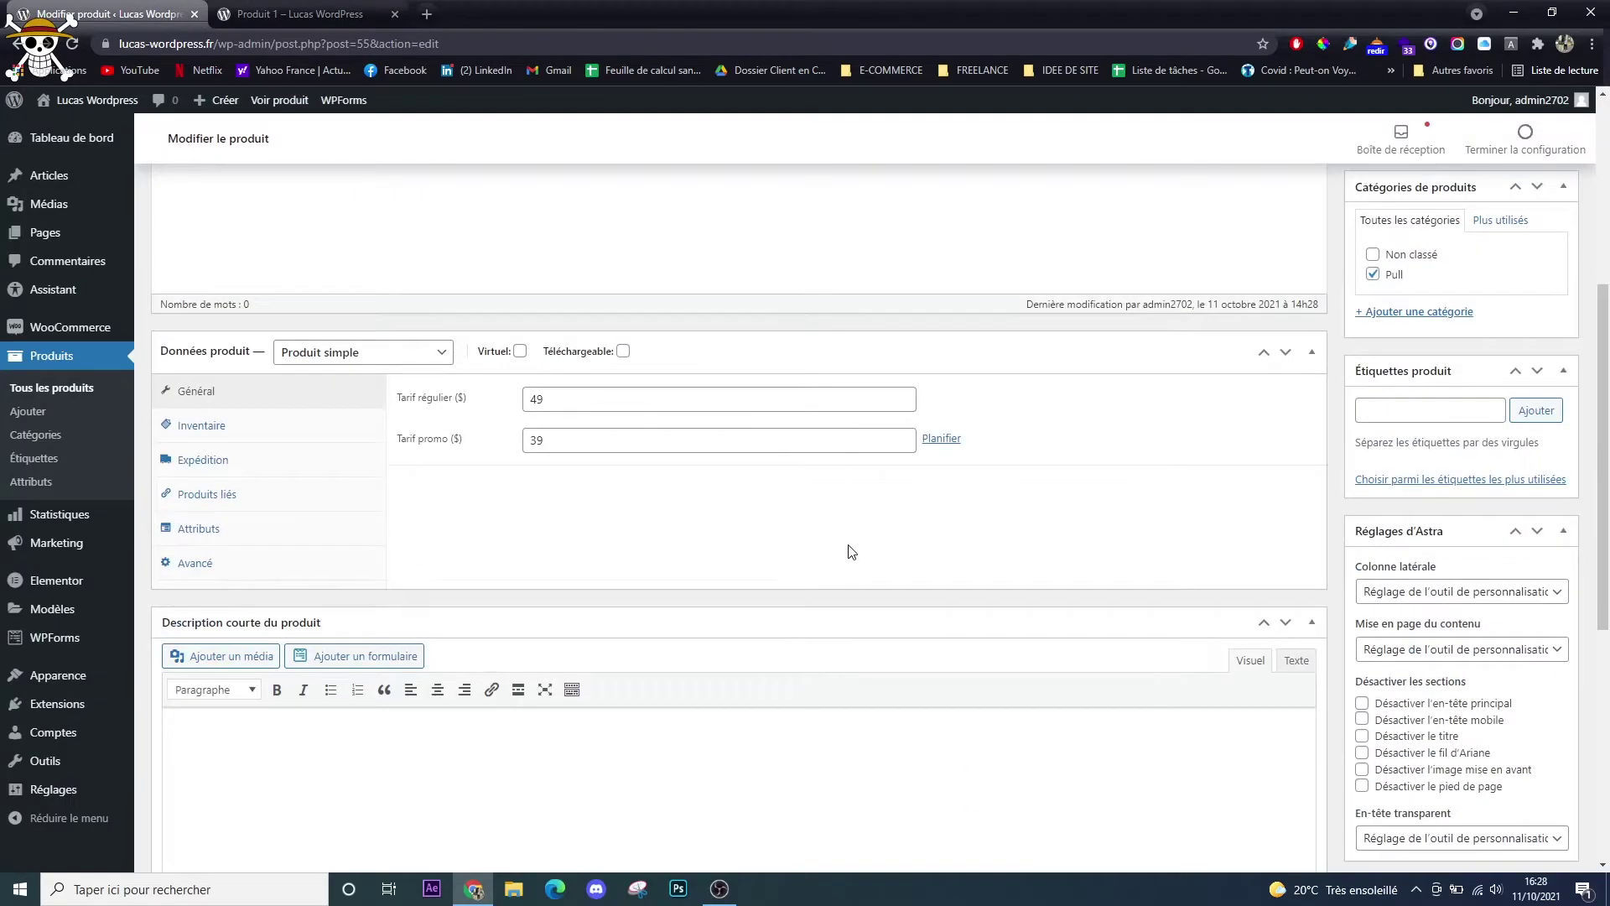
{"action": "scroll", "coordinate": [852, 552], "scroll_direction": "down", "scroll_amount": 4}
{"action": "scroll", "coordinate": [805, 539], "scroll_direction": "up", "scroll_amount": 5}
{"action": "left_click", "coordinate": [395, 436]}
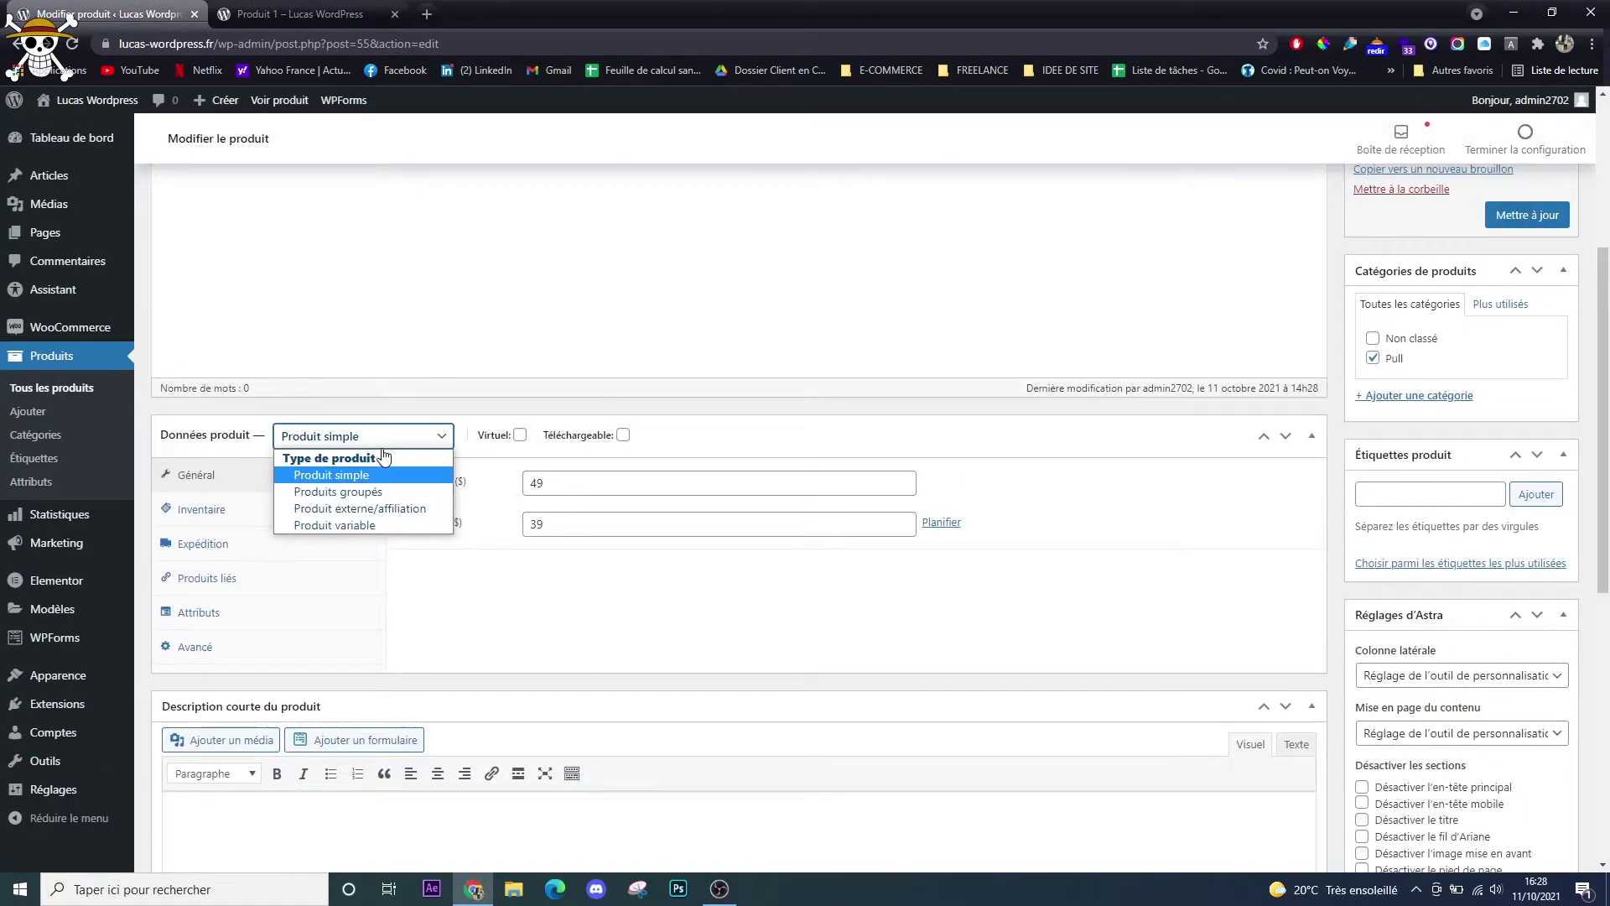
{"action": "left_click", "coordinate": [391, 526]}
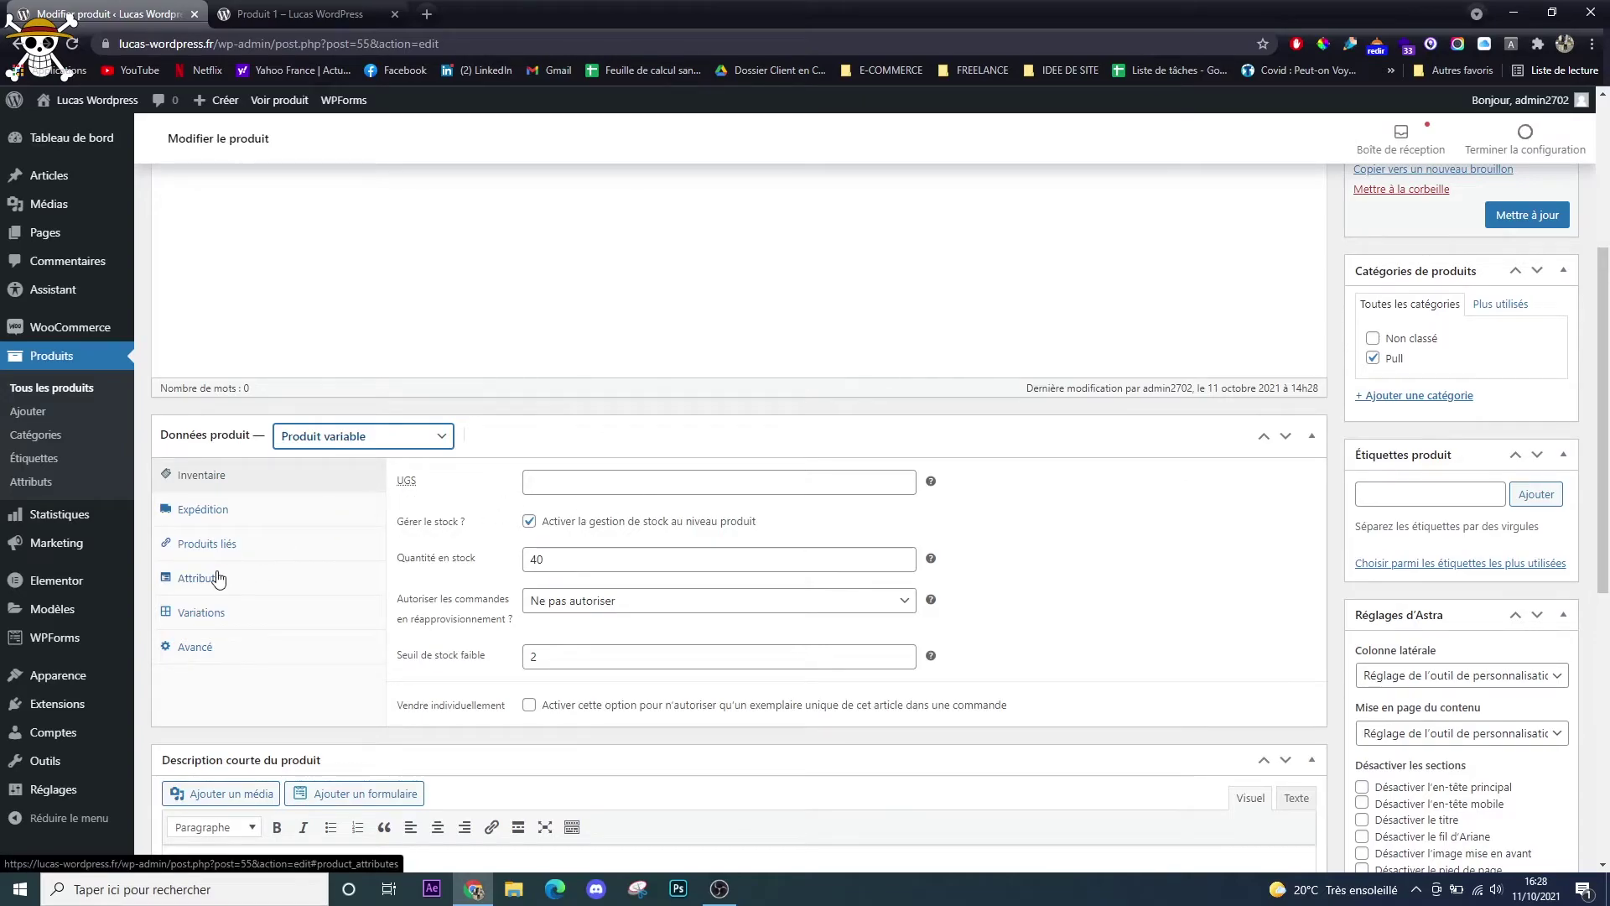
{"action": "left_click", "coordinate": [202, 615]}
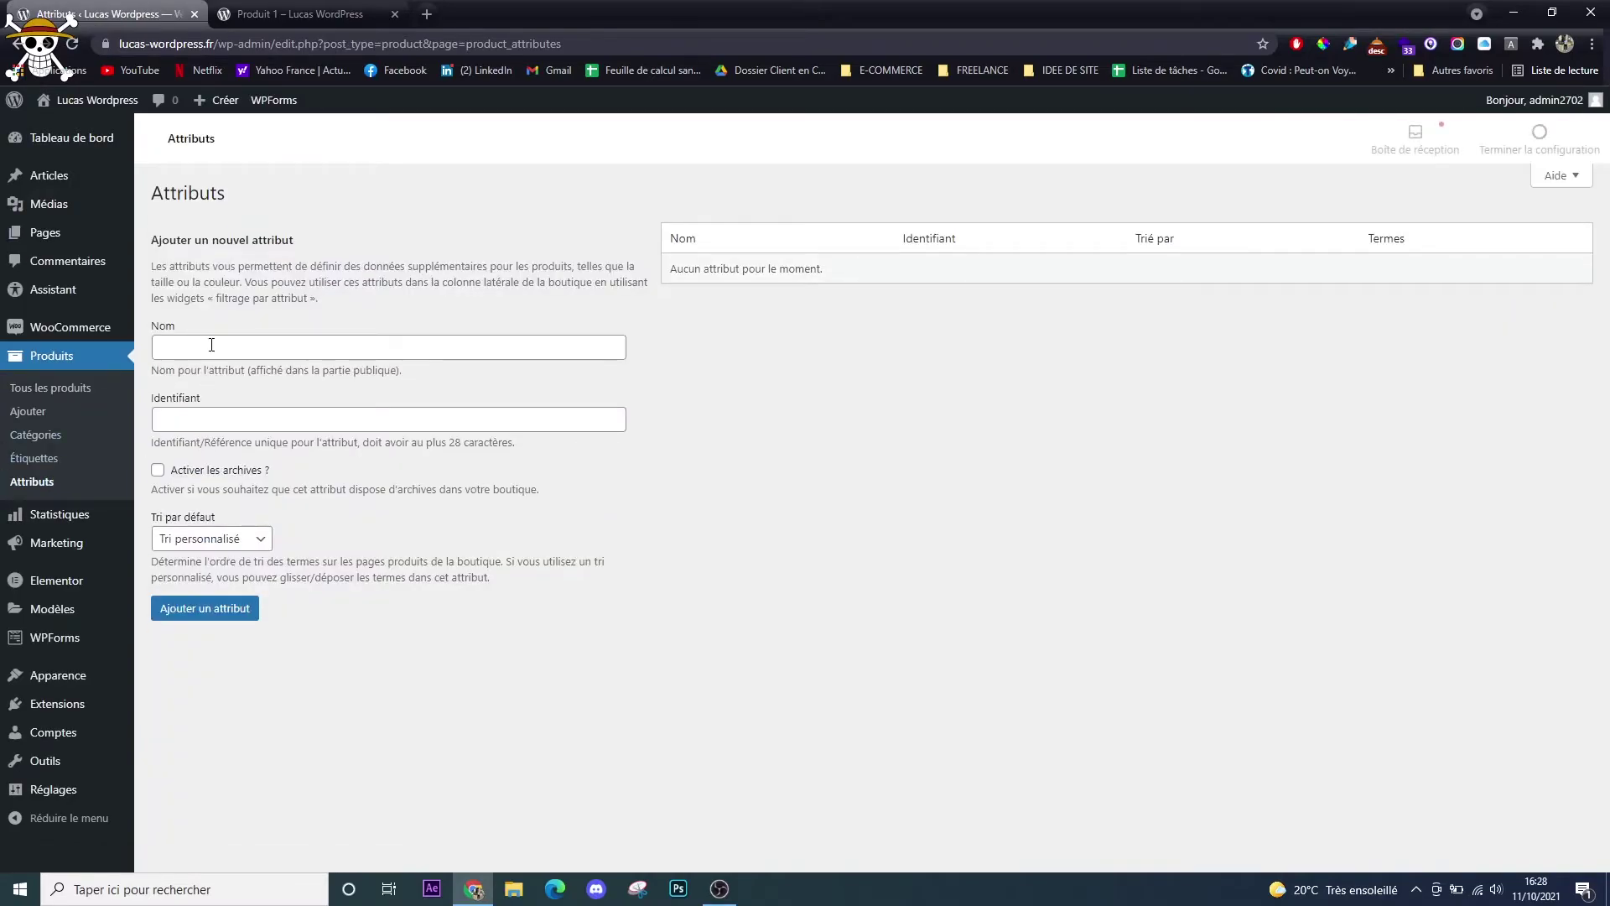
On the store's product attributes page, create the attributes Couleur and Taille.
{"action": "left_click", "coordinate": [210, 346]}
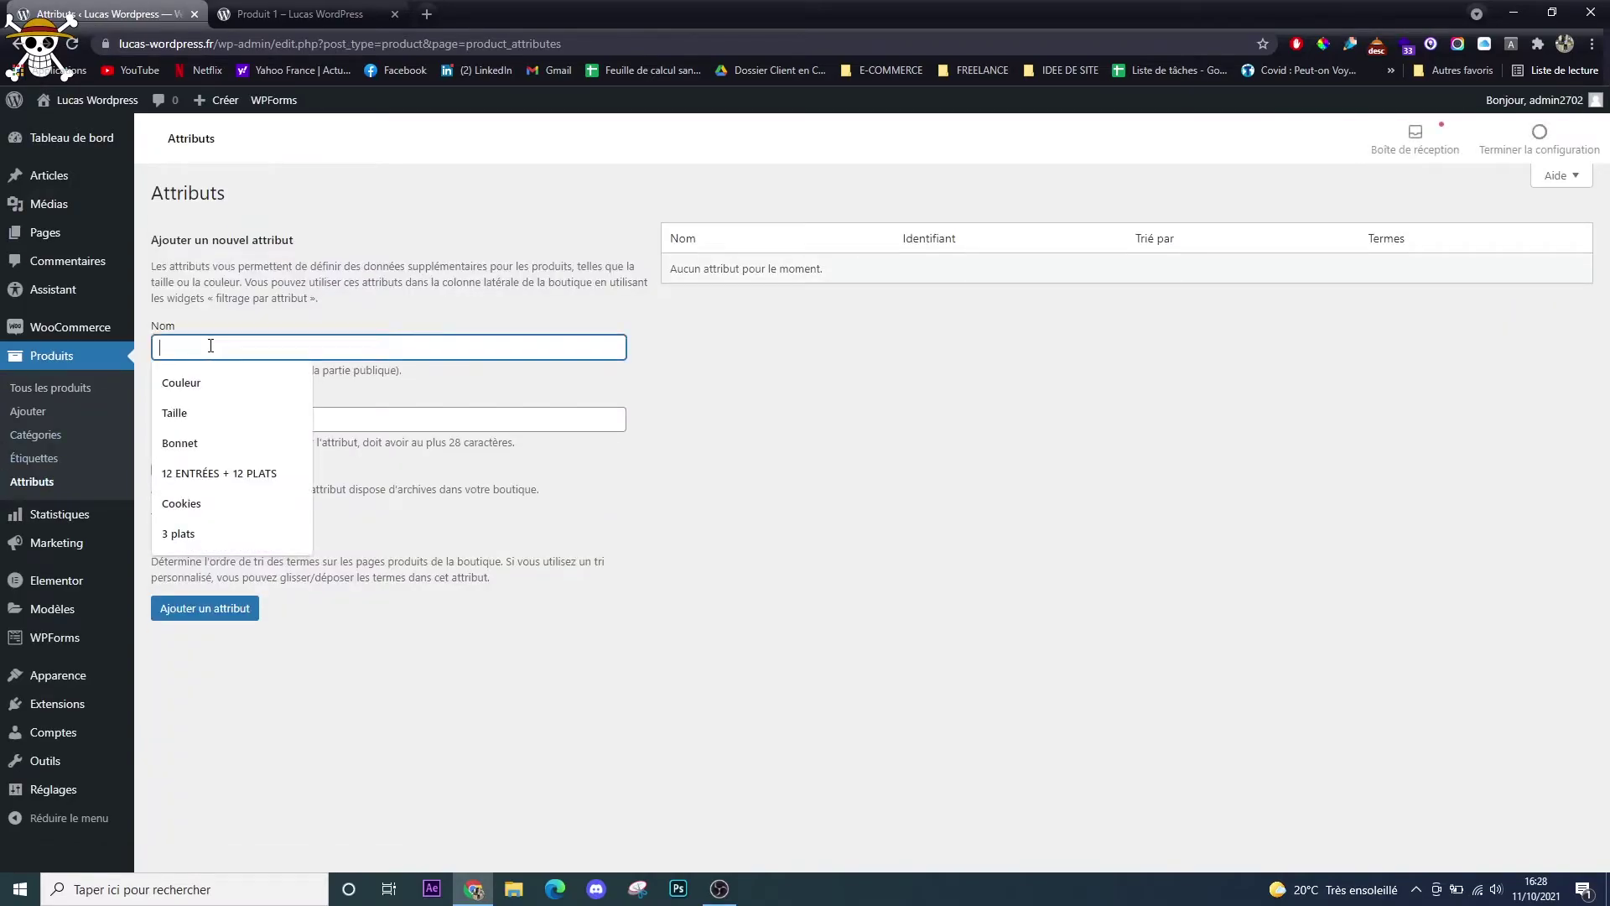
{"action": "type", "text": "Cou"}
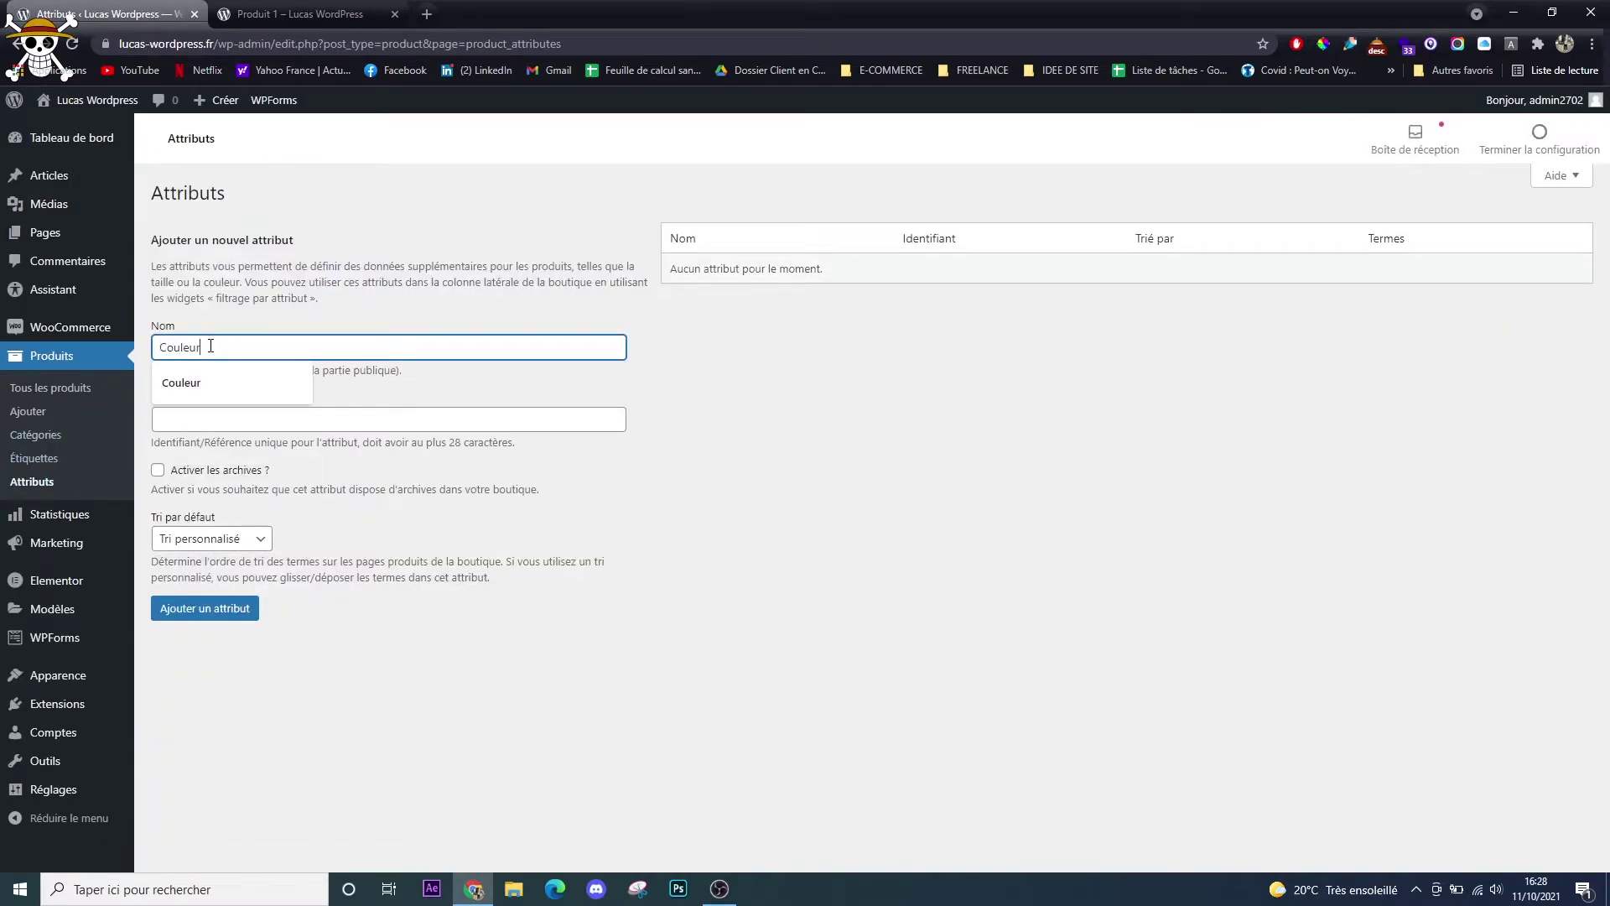
{"action": "type", "text": "leur"}
{"action": "key", "text": "Return"}
{"action": "left_click", "coordinate": [211, 345]}
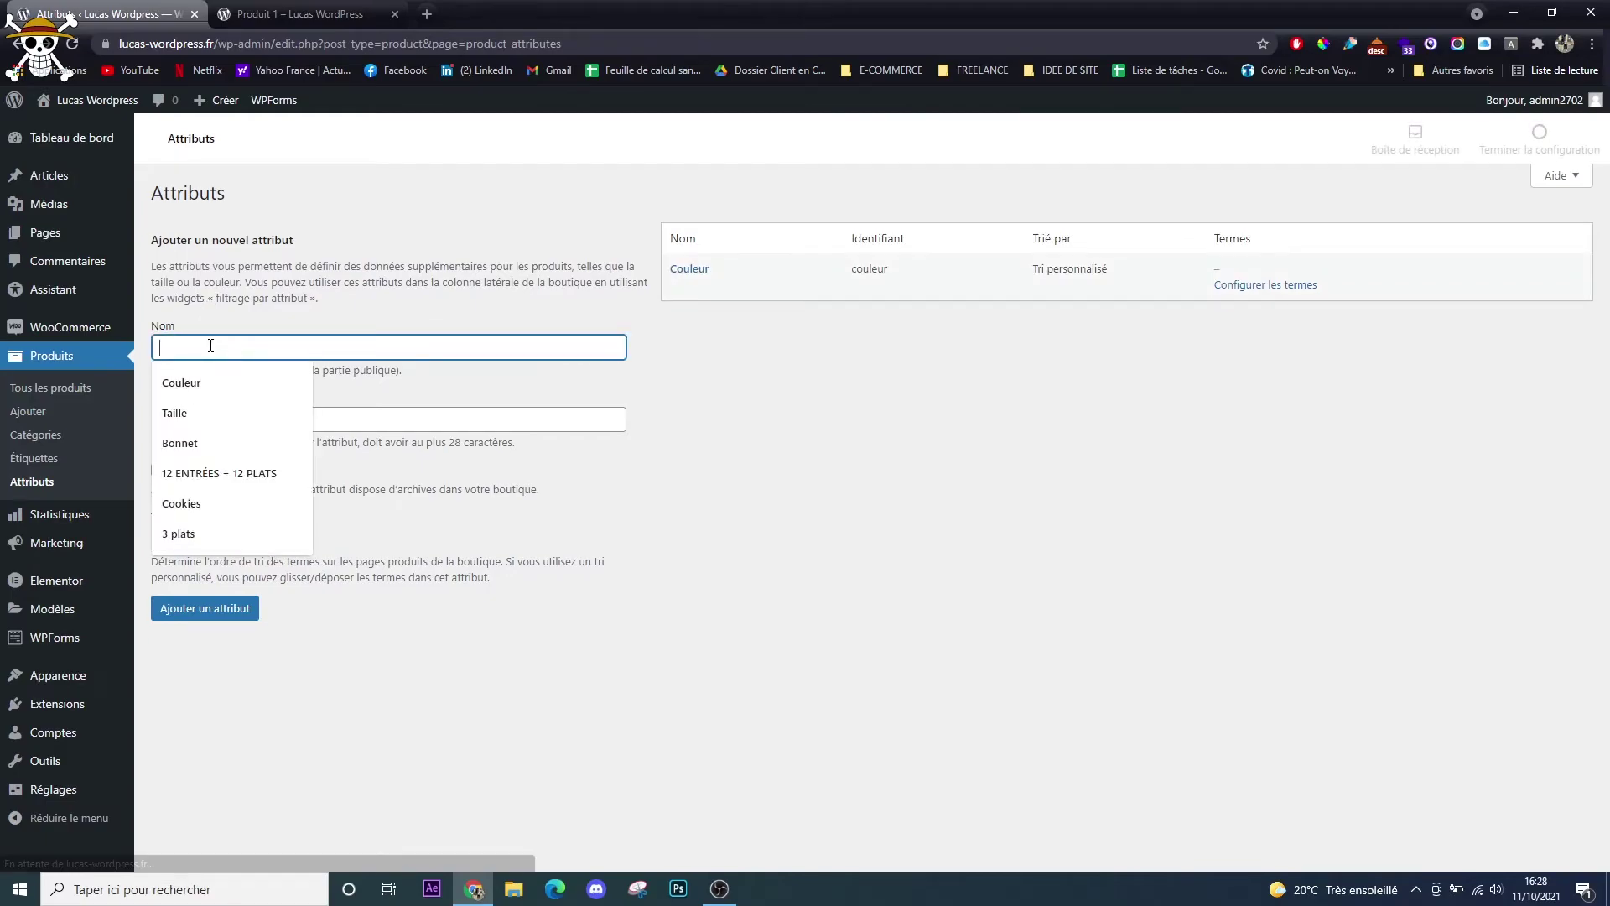
{"action": "type", "text": "Taille"}
{"action": "key", "text": "Return"}
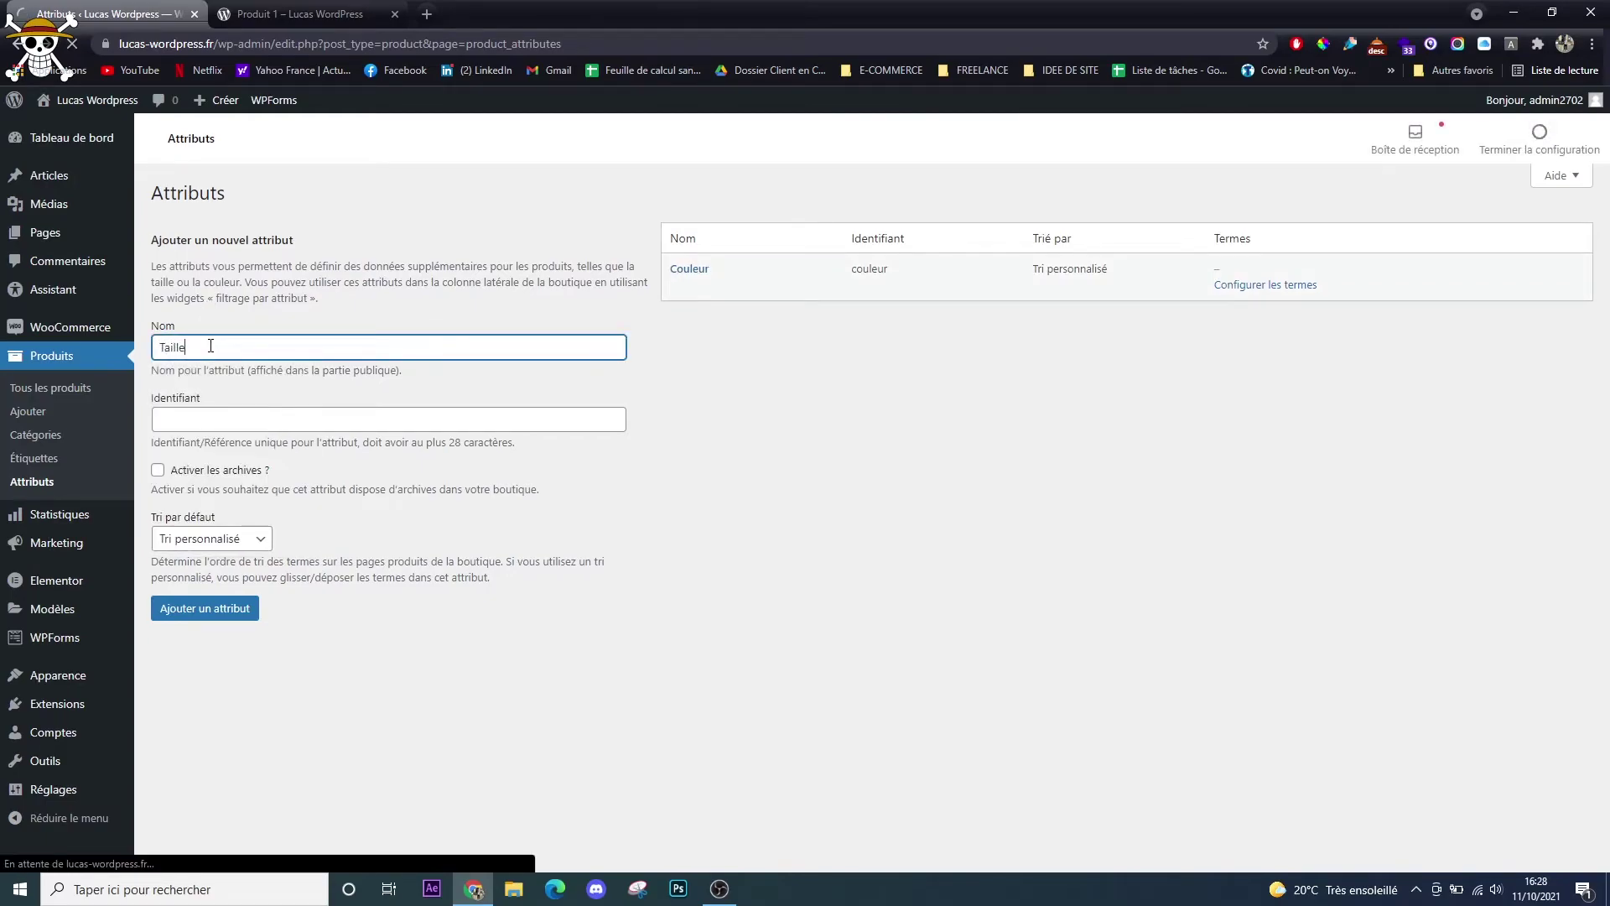
Add the terms Rouge, Bleu, Noir and Blanc to the Couleur attribute, correcting the term Bleu* to Bleu.
{"action": "left_click", "coordinate": [1276, 285]}
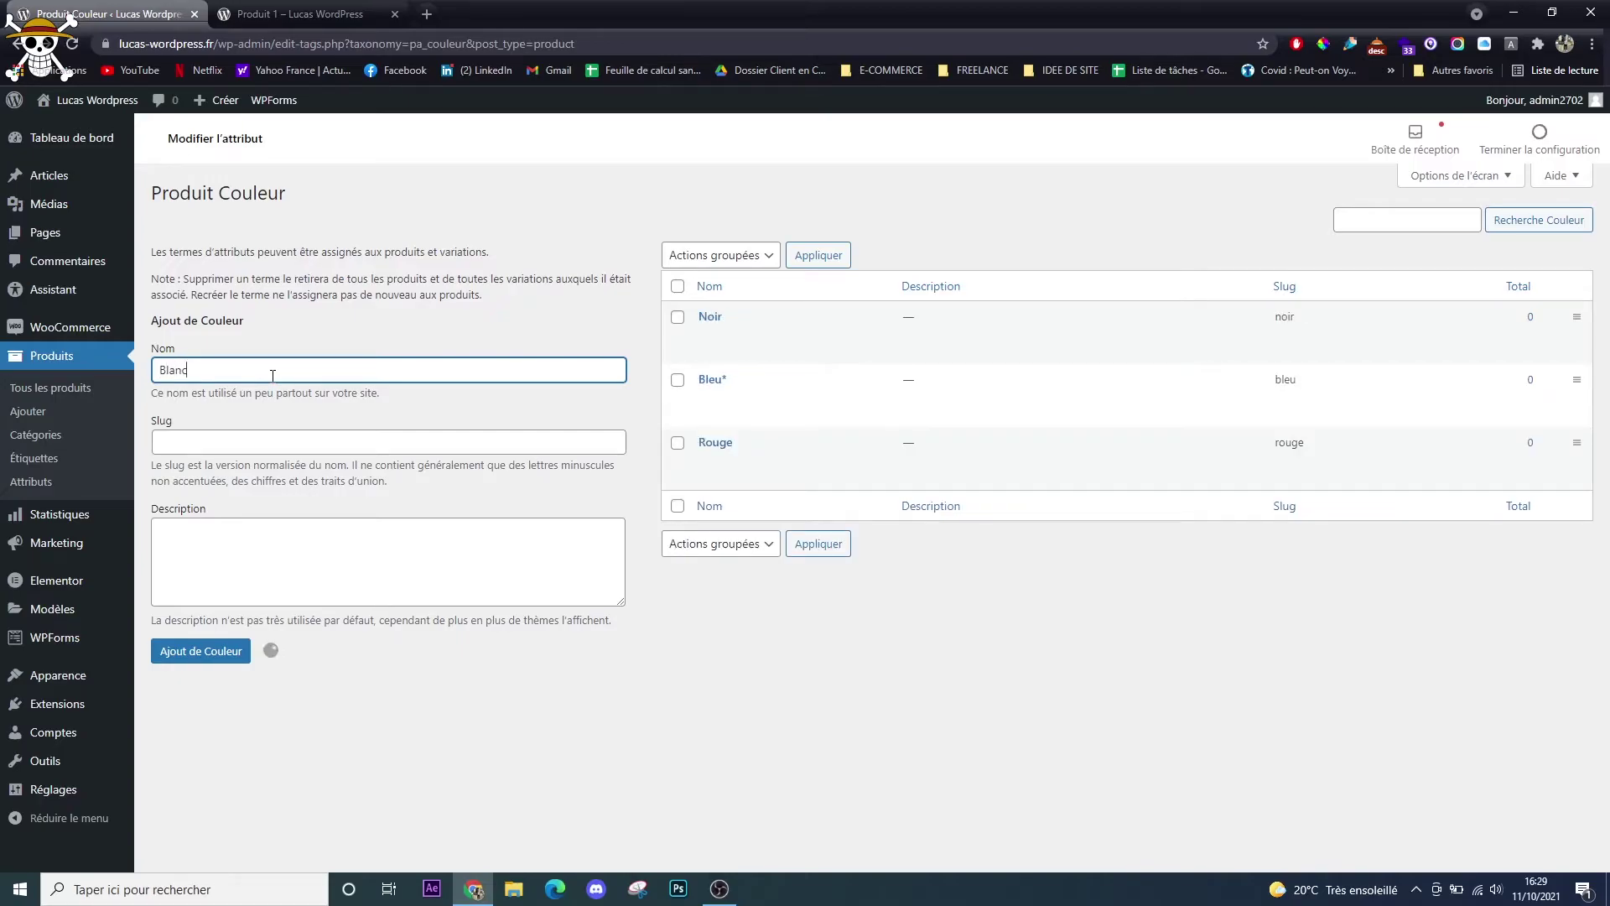
{"action": "left_click", "coordinate": [723, 461]}
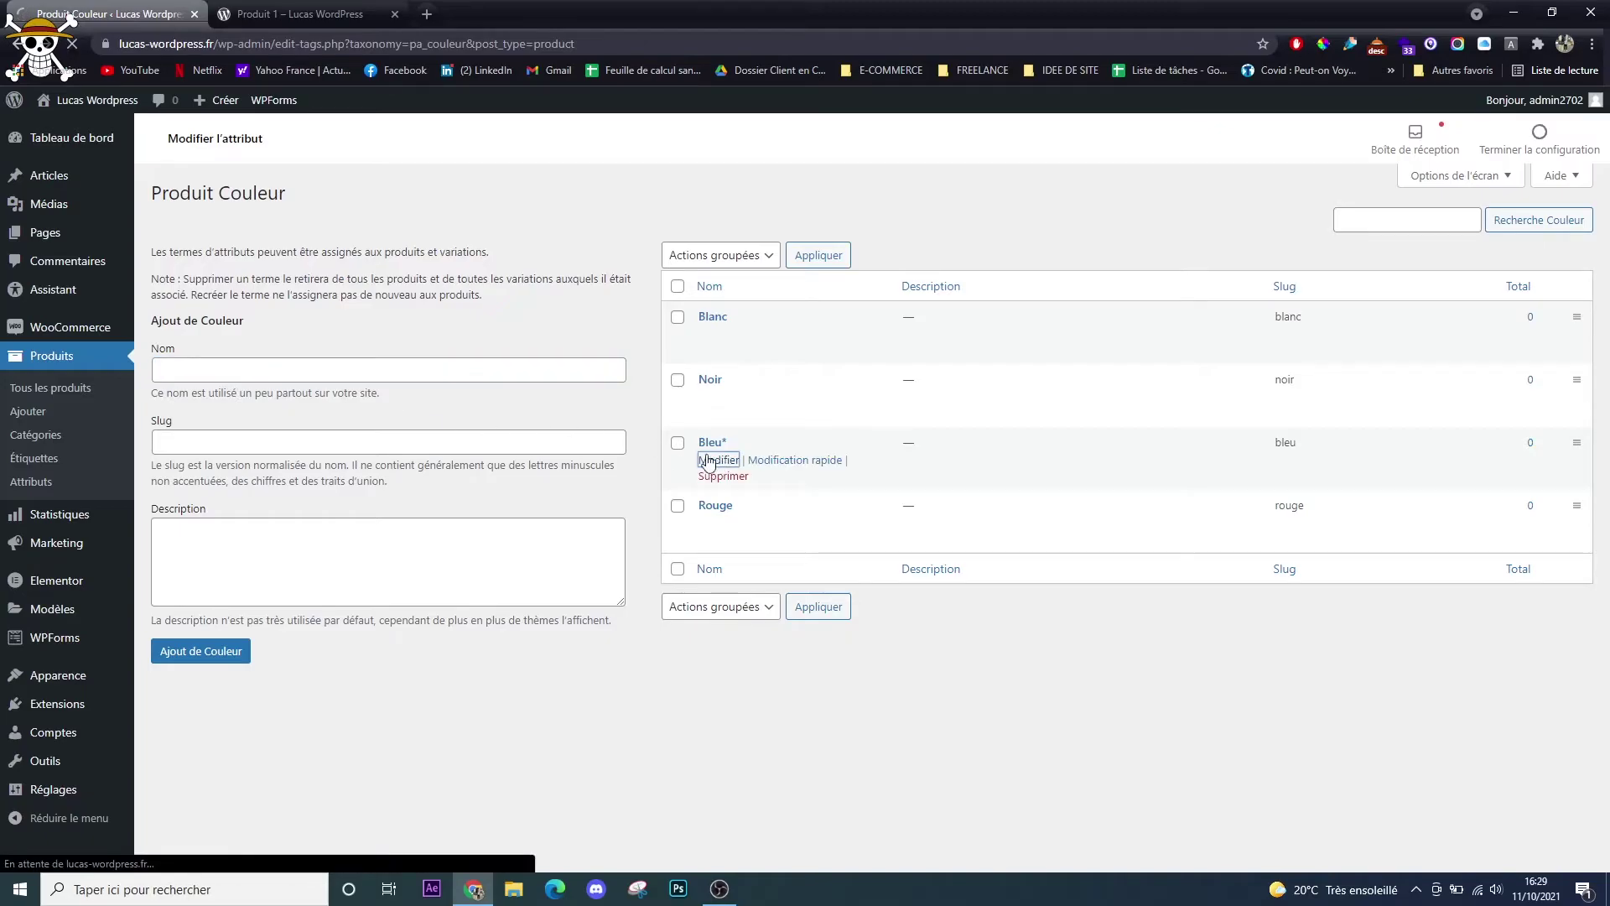
{"action": "left_click", "coordinate": [459, 242]}
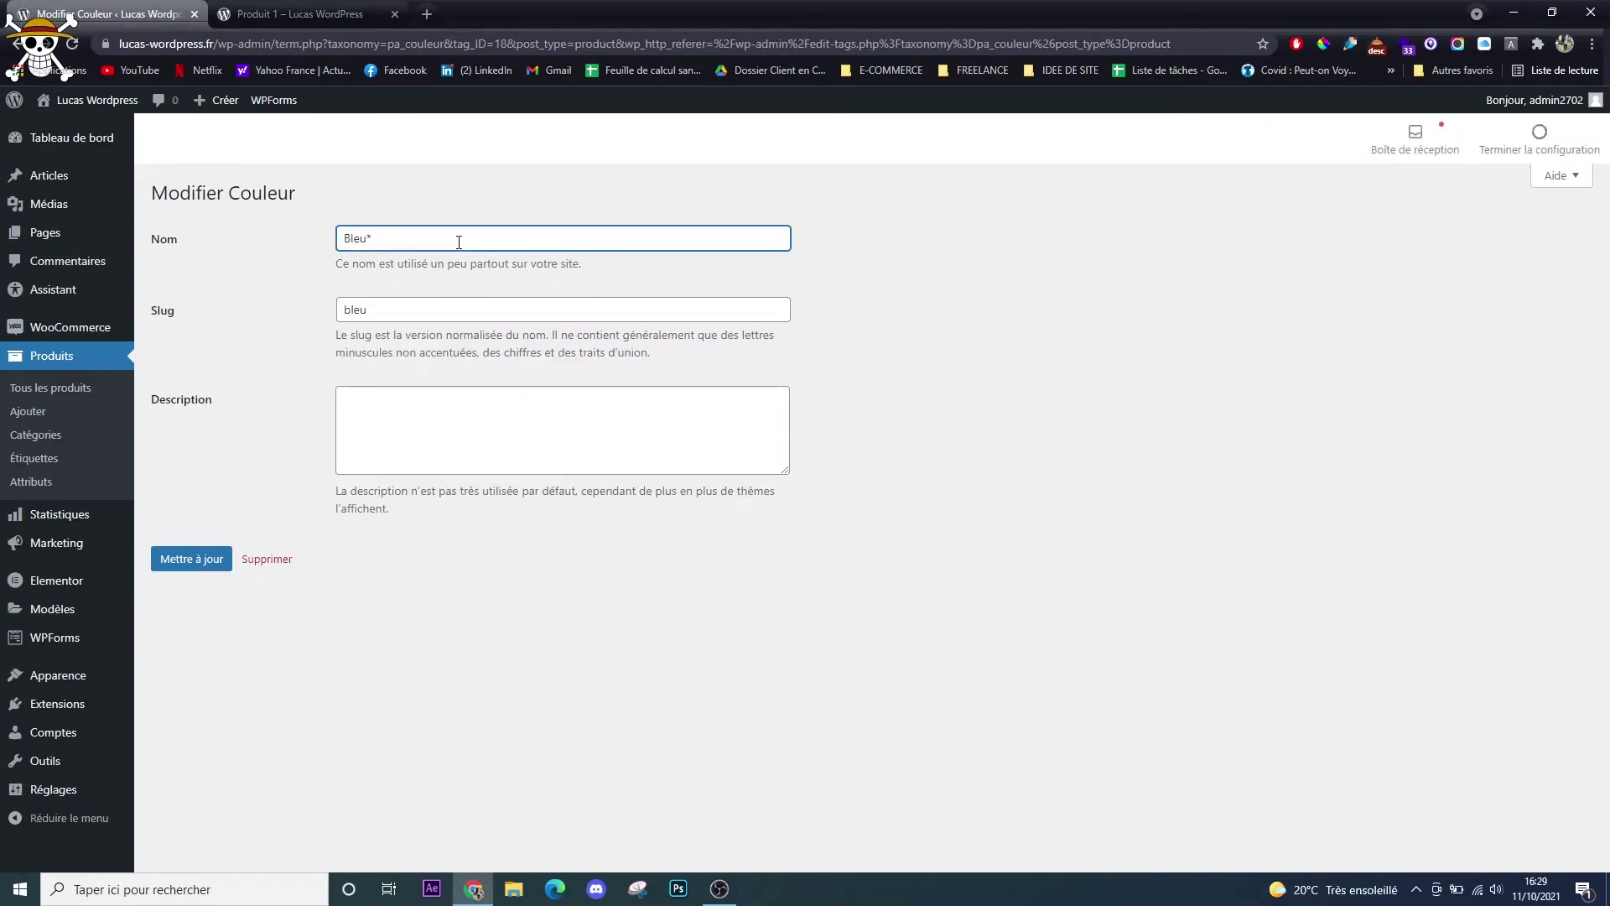
{"action": "left_click", "coordinate": [187, 559]}
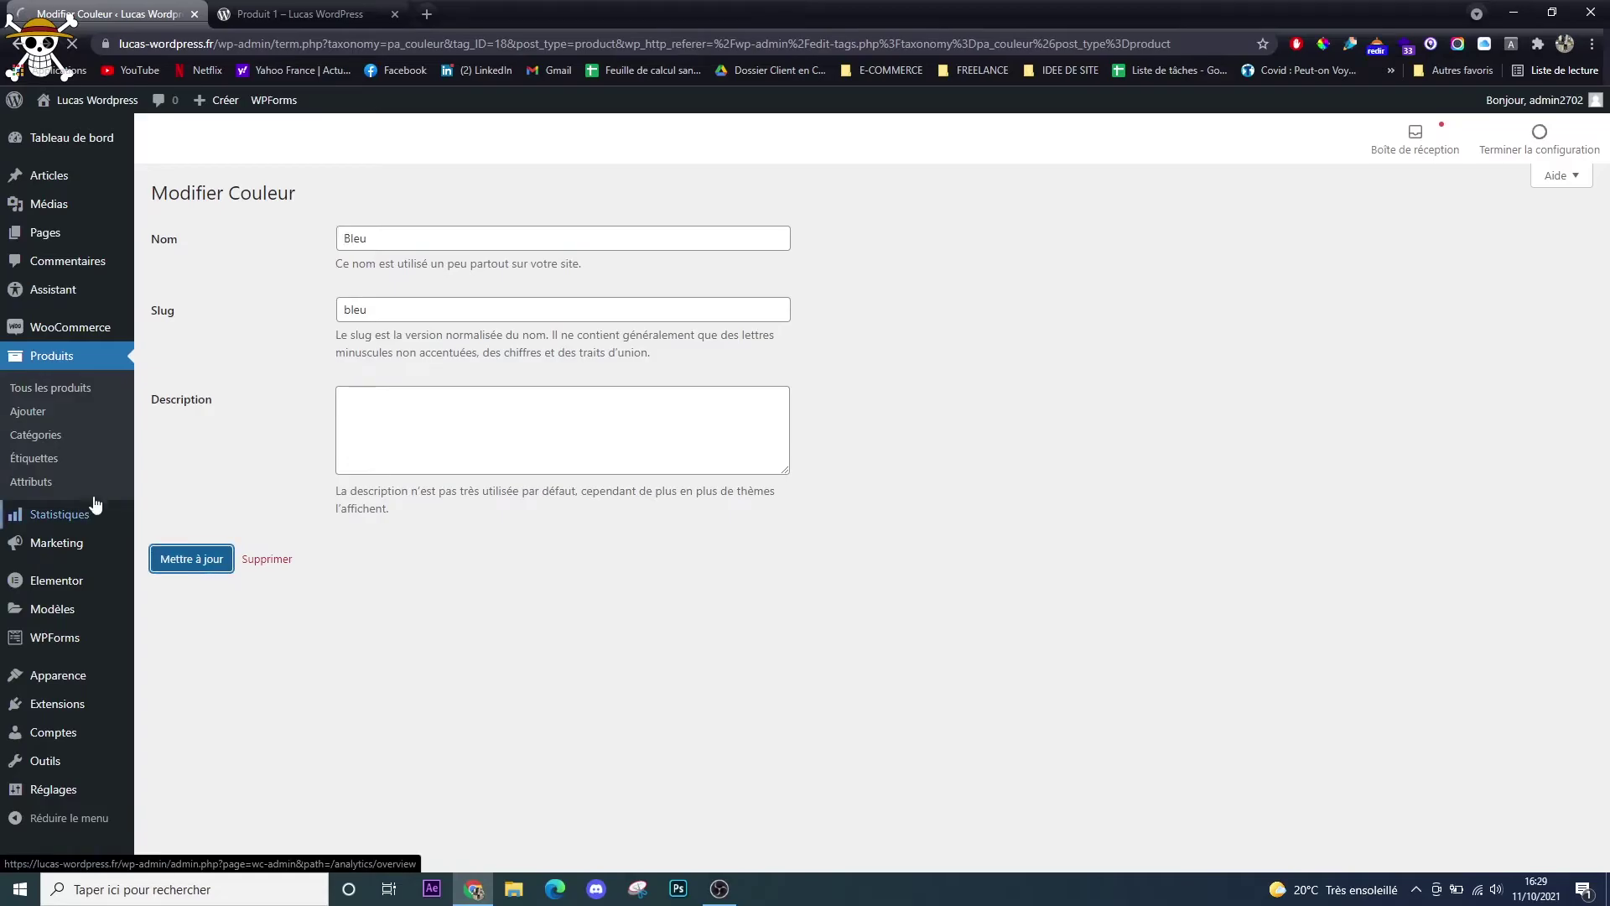
Back in the store's attributes, add the terms S, M, L and XL to the Taille attribute.
{"action": "left_click", "coordinate": [52, 485]}
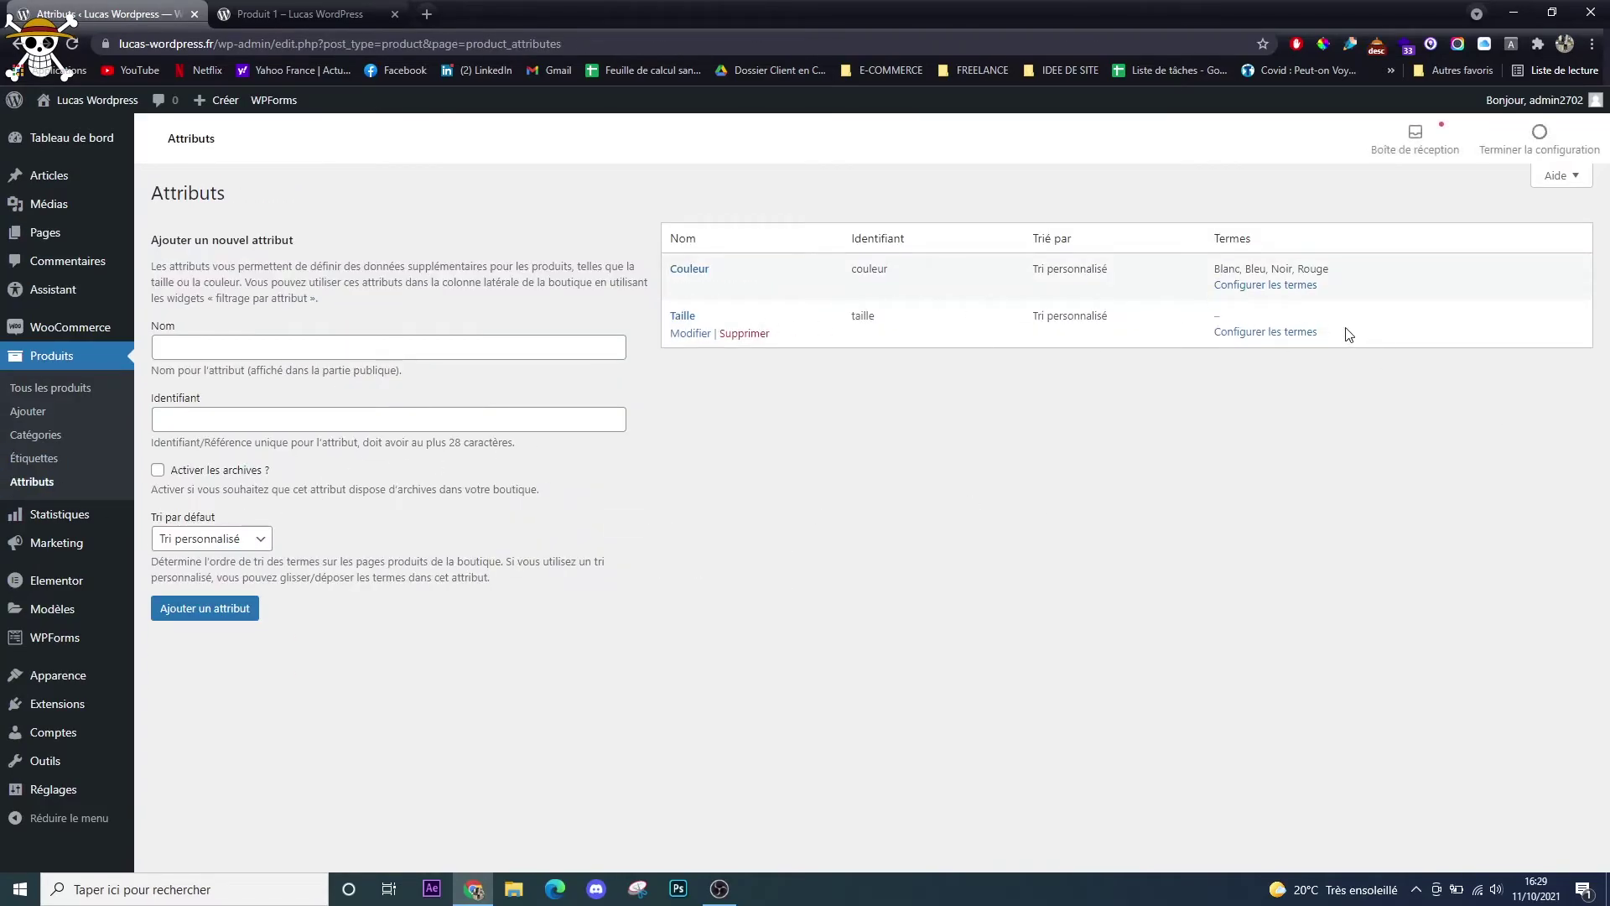
{"action": "left_click", "coordinate": [1299, 332]}
{"action": "type", "text": "S"}
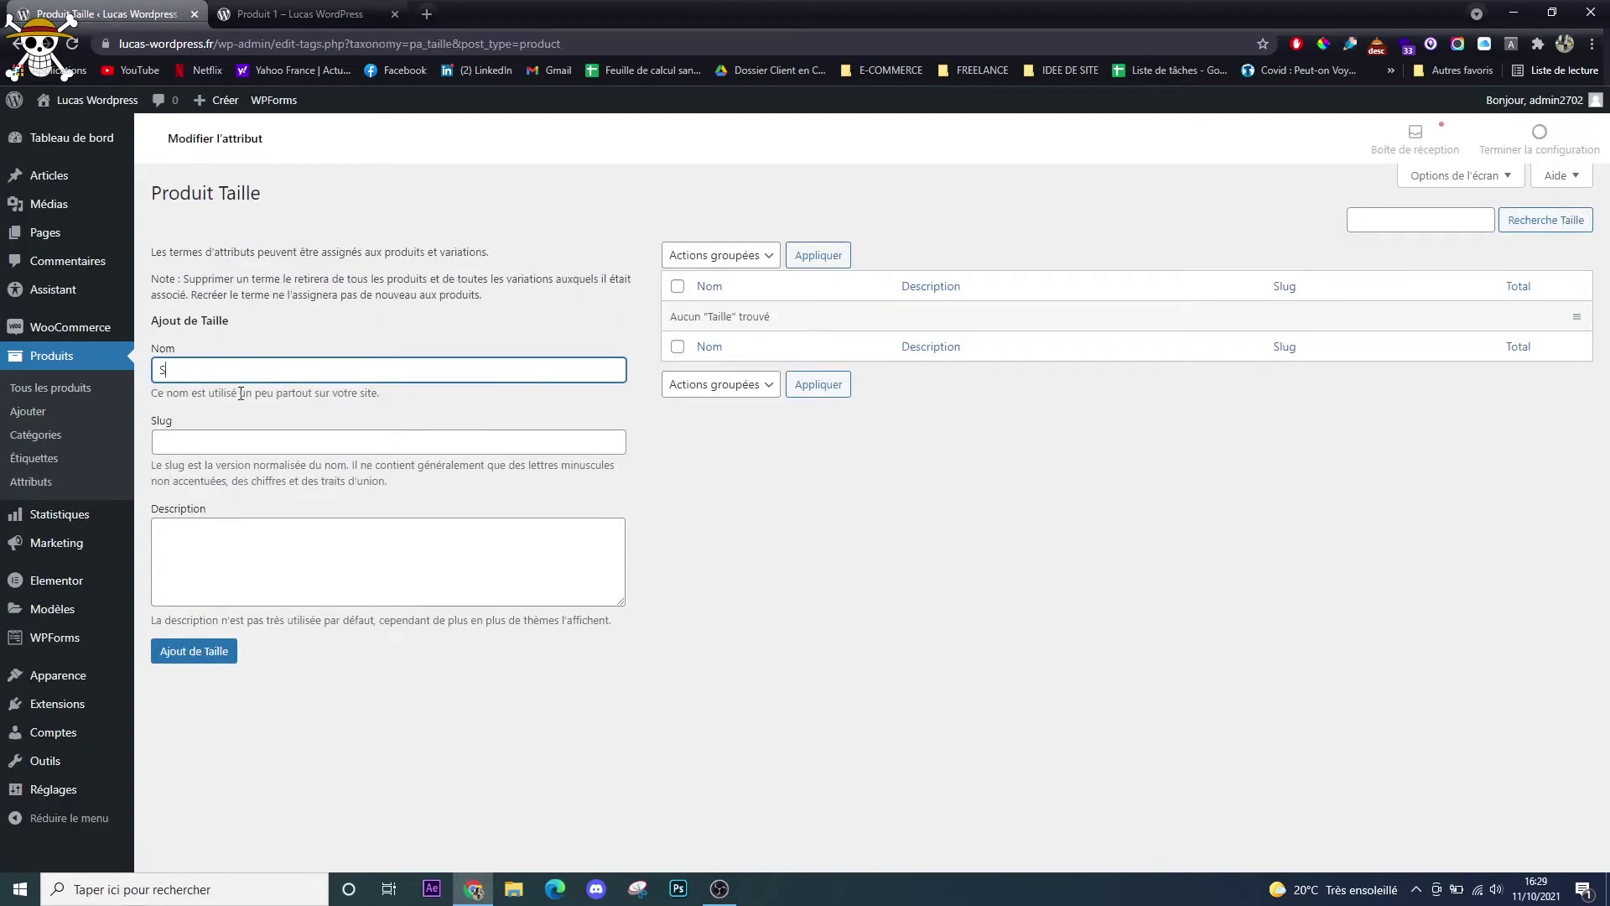
{"action": "key", "text": "Return"}
{"action": "key", "text": "Return"}
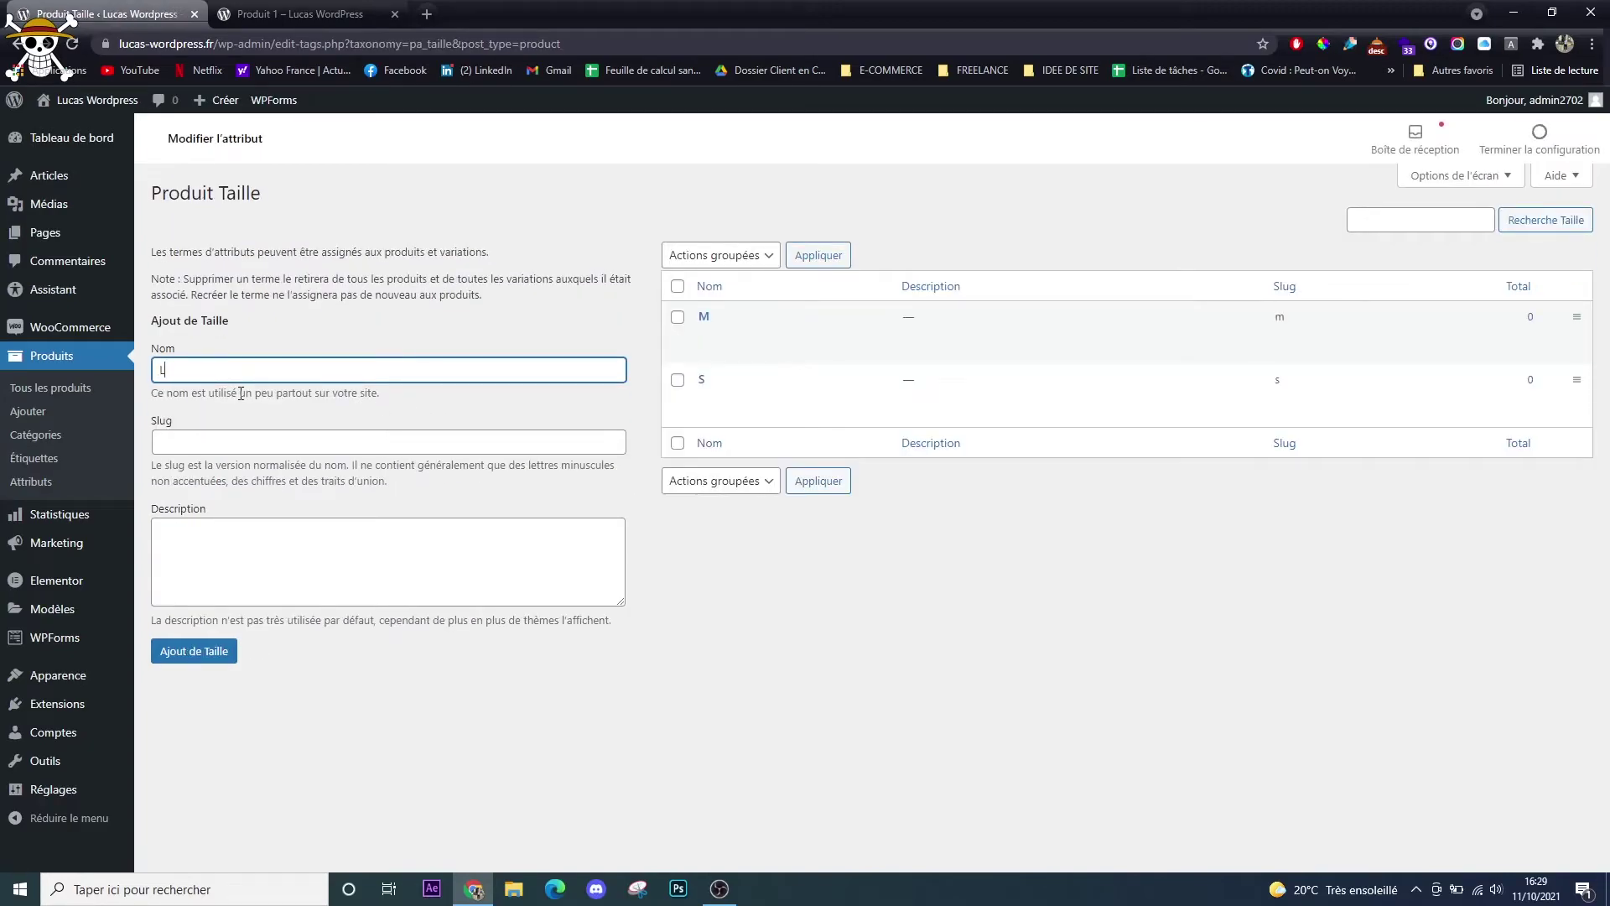
{"action": "key", "text": "Return"}
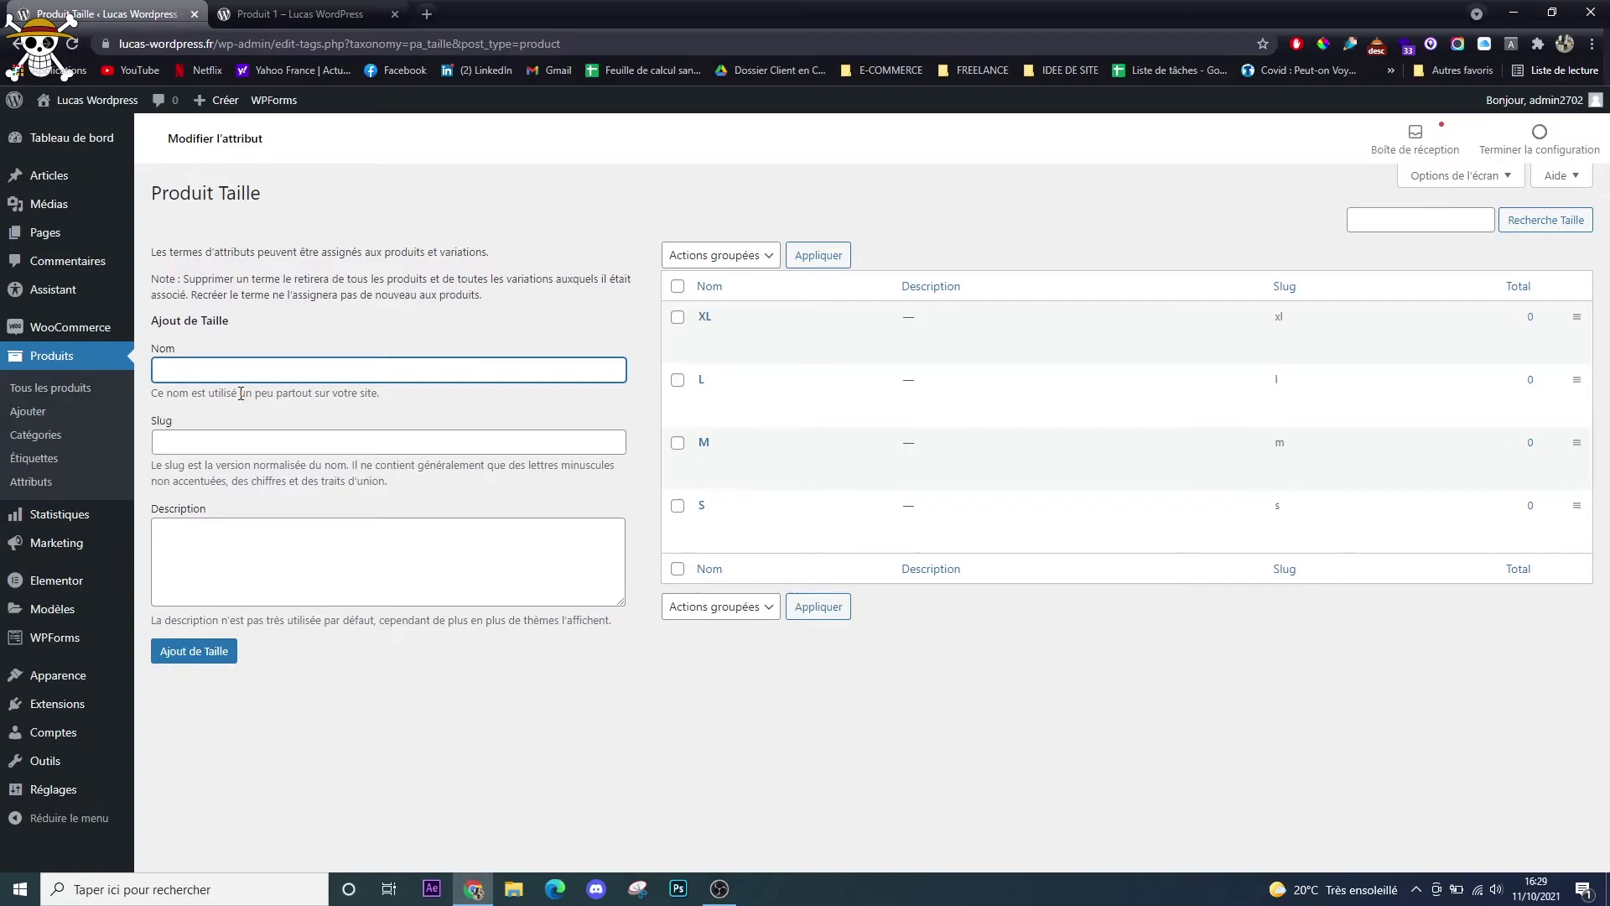
Reopen Produit 1 for editing, change its type to Produit variable and view its variations settings.
{"action": "left_click", "coordinate": [81, 390]}
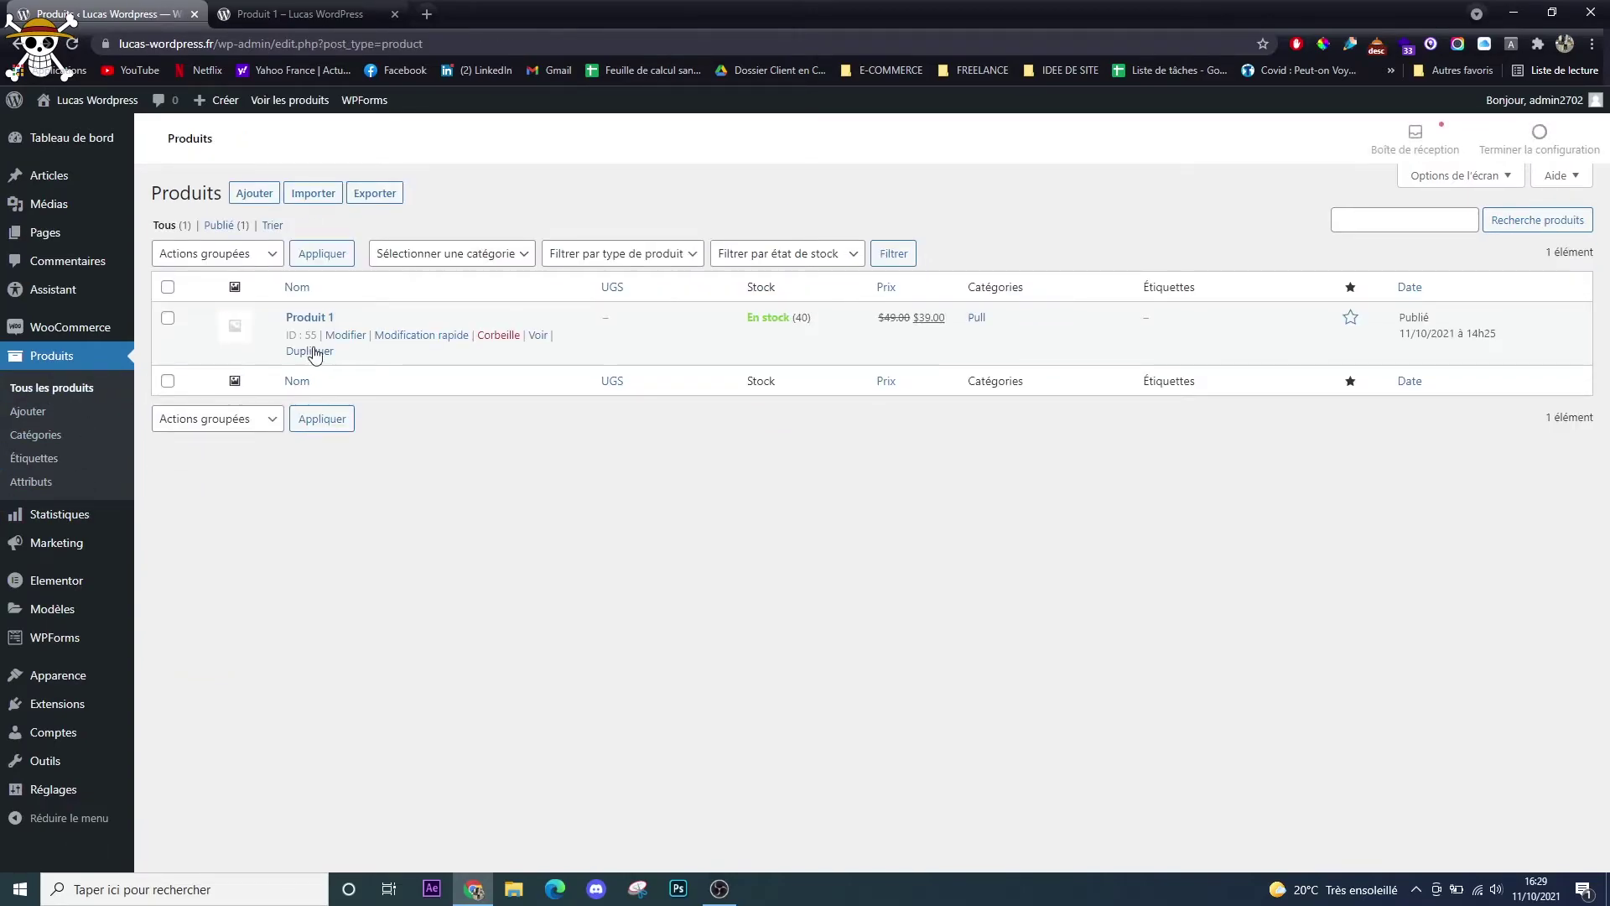
{"action": "left_click", "coordinate": [356, 337]}
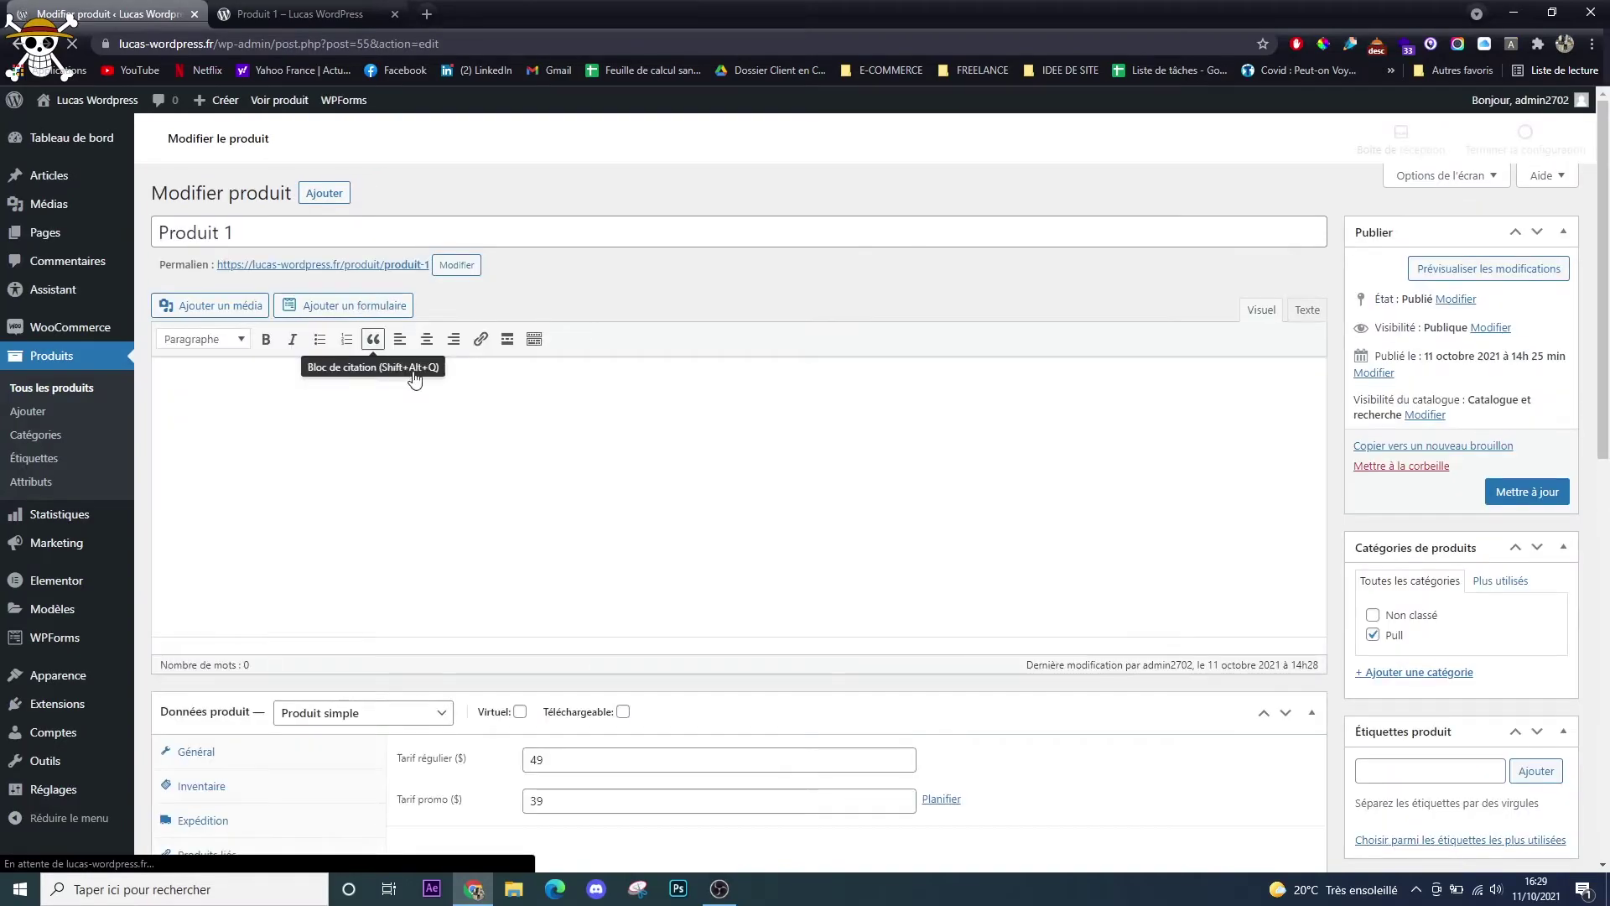
{"action": "scroll", "coordinate": [465, 435], "scroll_direction": "down", "scroll_amount": 2}
{"action": "left_click", "coordinate": [344, 463]}
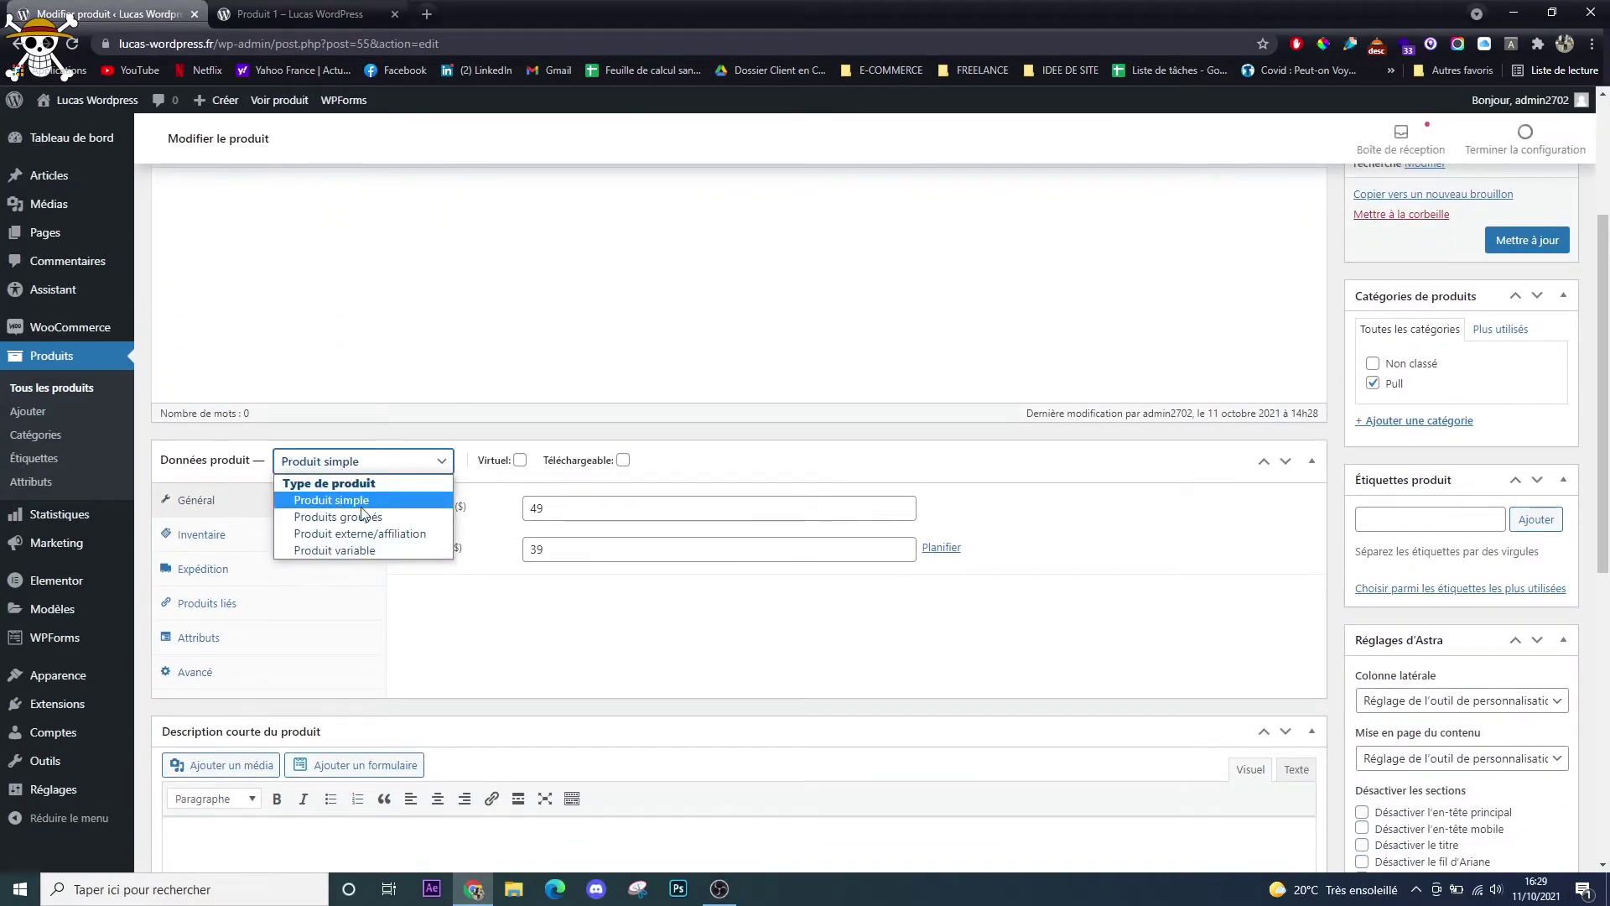
{"action": "left_click", "coordinate": [369, 550]}
{"action": "scroll", "coordinate": [419, 555], "scroll_direction": "down", "scroll_amount": 1}
{"action": "left_click", "coordinate": [228, 552]}
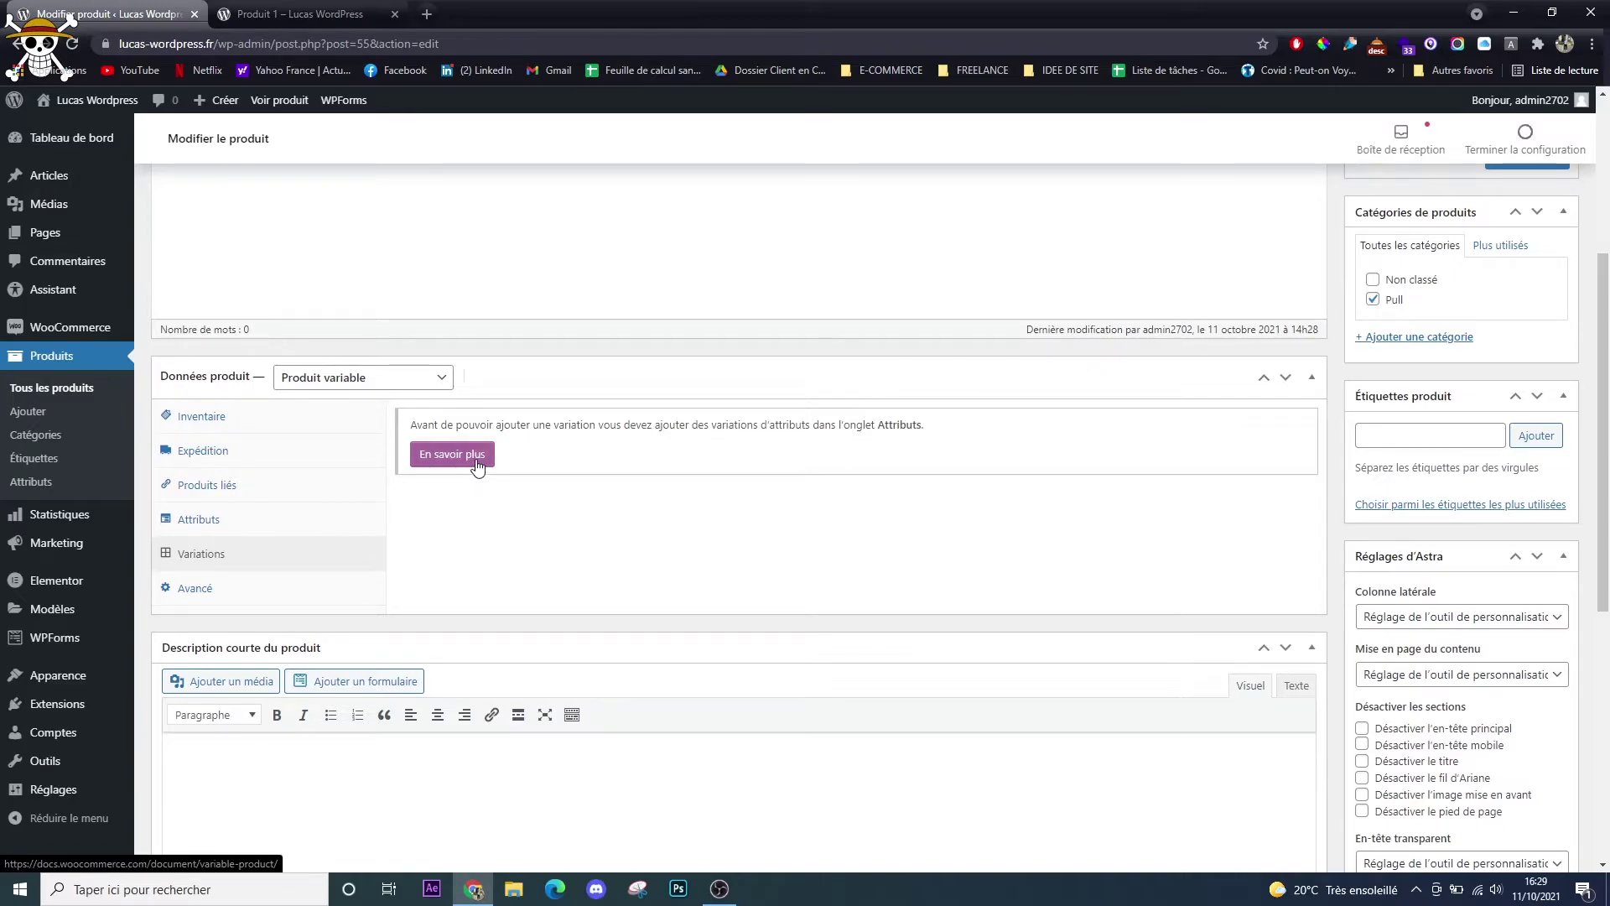
Add the Couleur attribute to Produit 1's product data.
{"action": "scroll", "coordinate": [479, 462], "scroll_direction": "down", "scroll_amount": 1}
{"action": "left_click", "coordinate": [241, 435]}
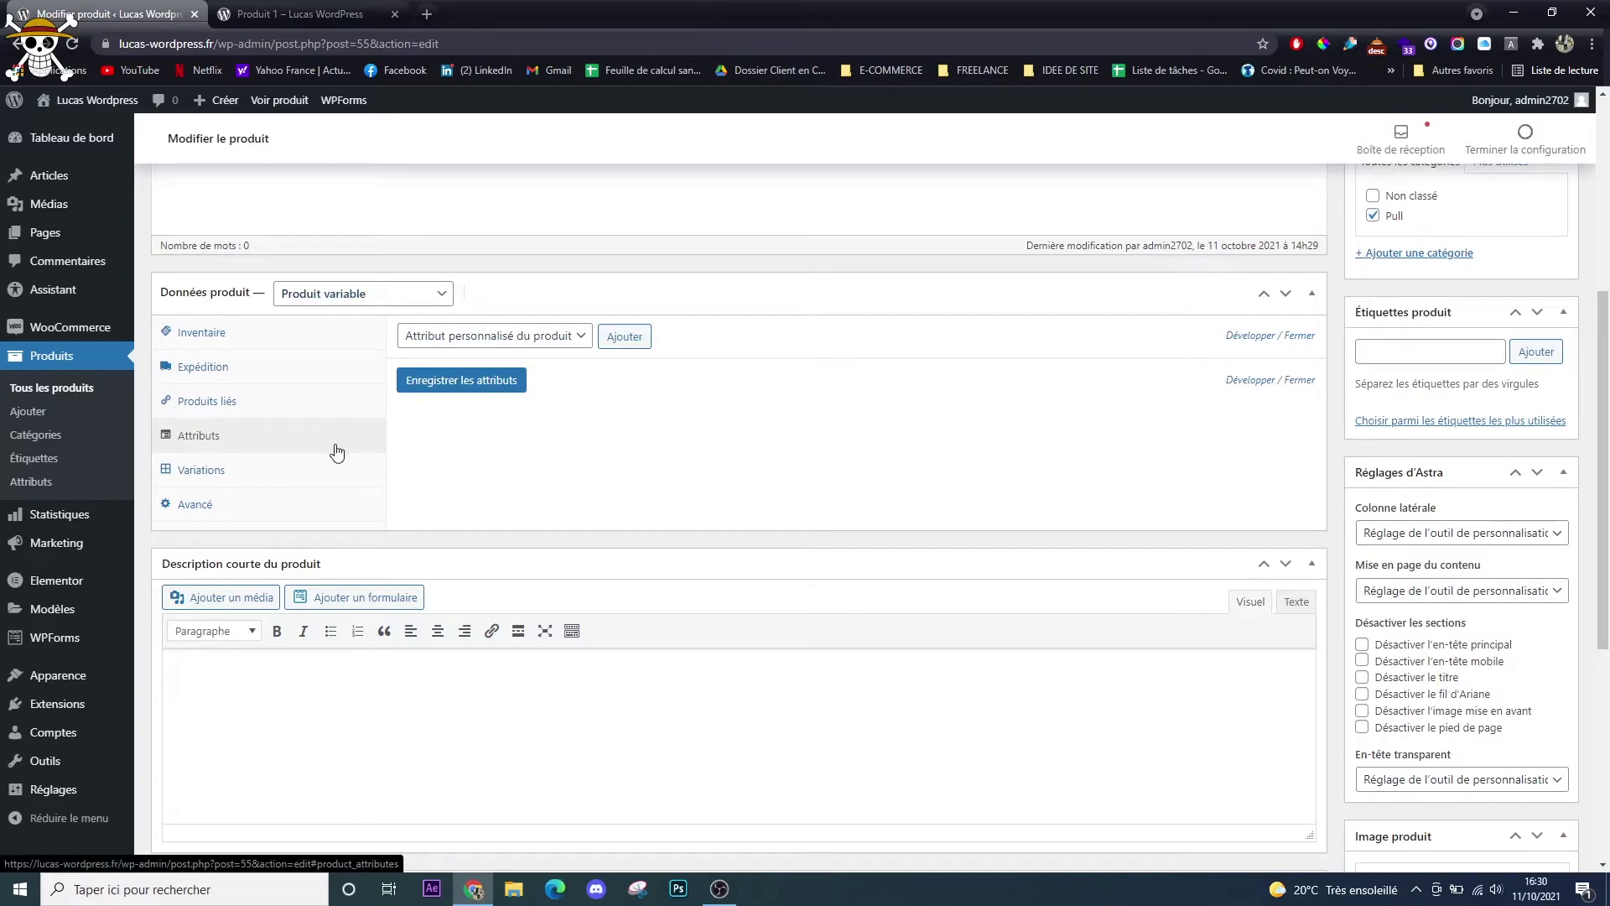
{"action": "left_click", "coordinate": [482, 343]}
{"action": "left_click", "coordinate": [449, 370]}
{"action": "left_click", "coordinate": [633, 341]}
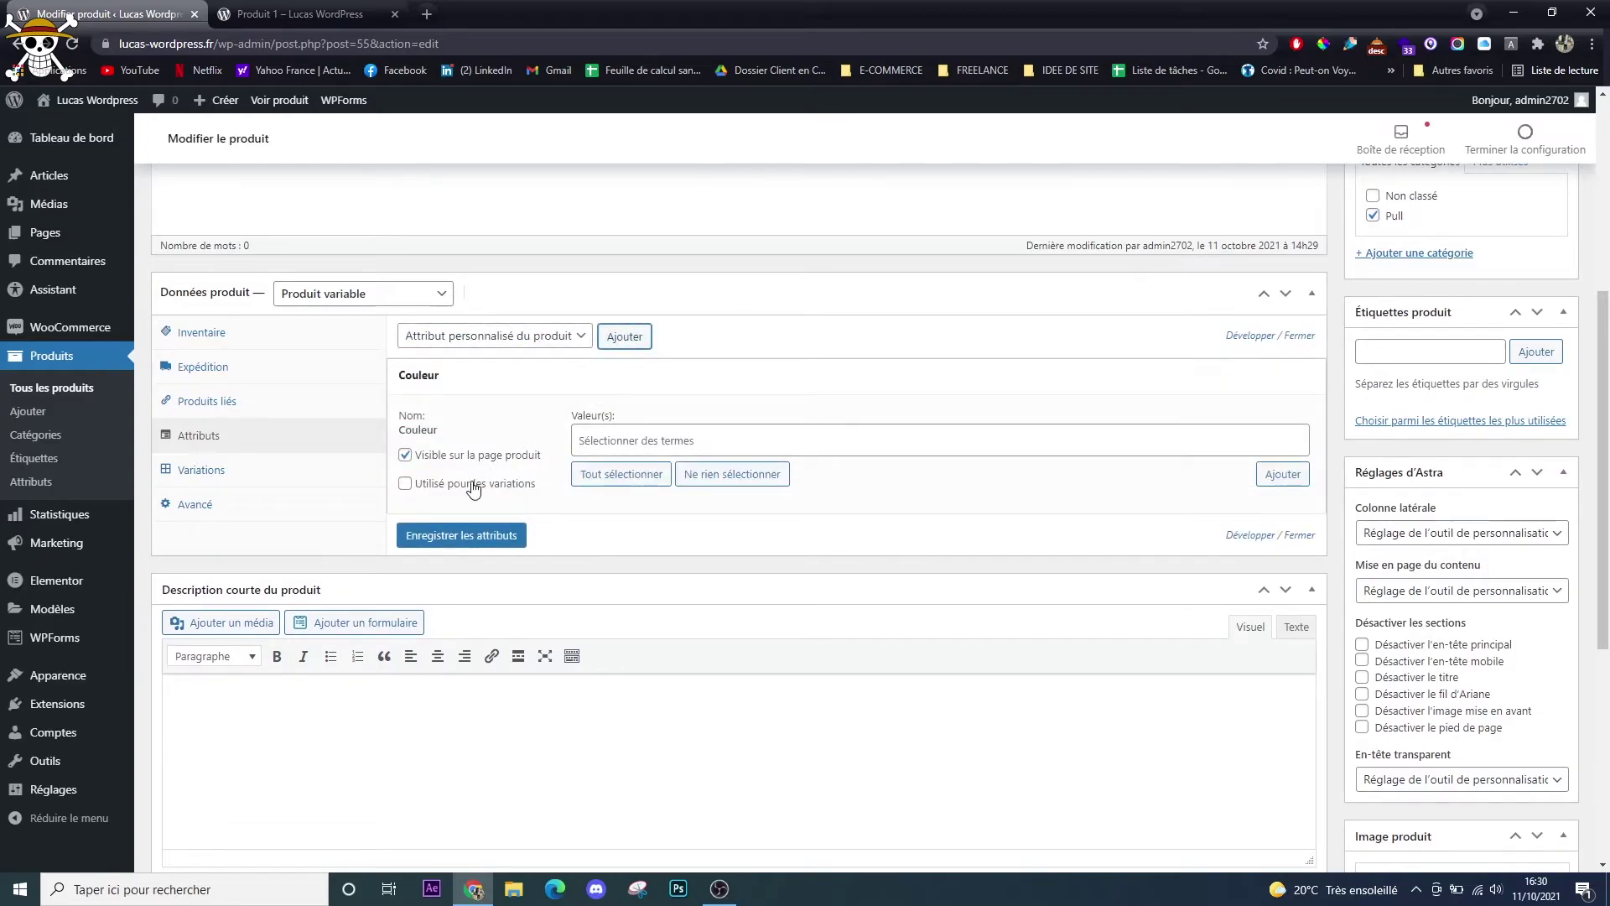
Assign the values Blanc, Bleu, Noir and Rouge to Couleur, enable it for variations and save the attributes.
{"action": "left_click", "coordinate": [637, 440]}
{"action": "left_click", "coordinate": [604, 470]}
{"action": "left_click", "coordinate": [701, 439]}
{"action": "left_click", "coordinate": [613, 501]}
{"action": "left_click", "coordinate": [730, 440]}
{"action": "left_click", "coordinate": [601, 530]}
{"action": "left_click", "coordinate": [772, 440]}
{"action": "left_click", "coordinate": [658, 562]}
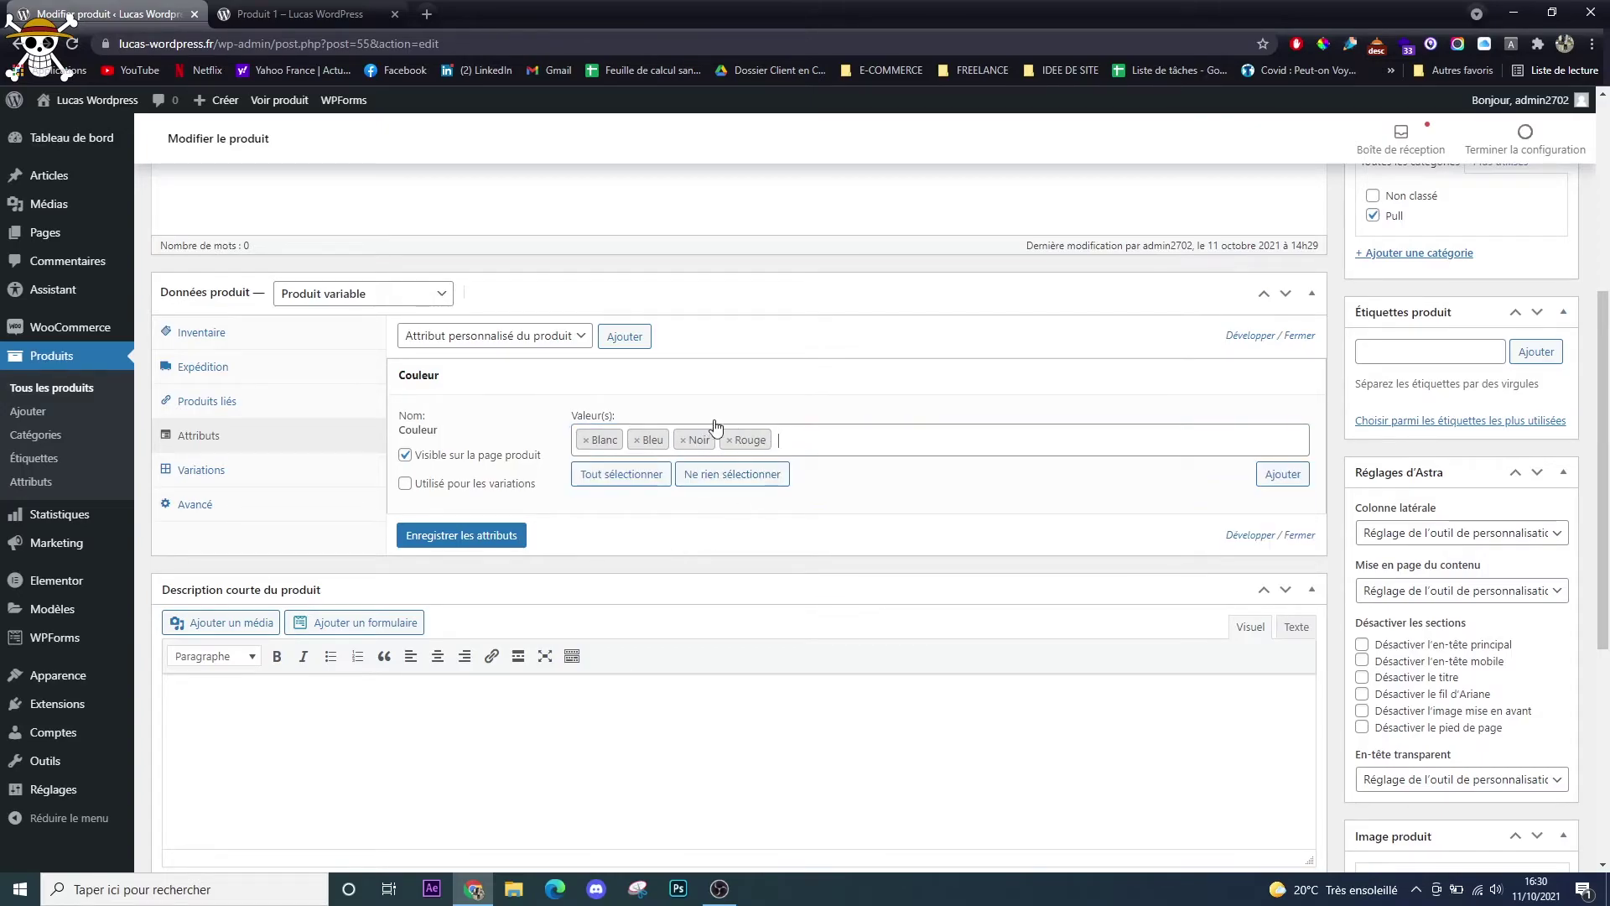
{"action": "left_click", "coordinate": [406, 485]}
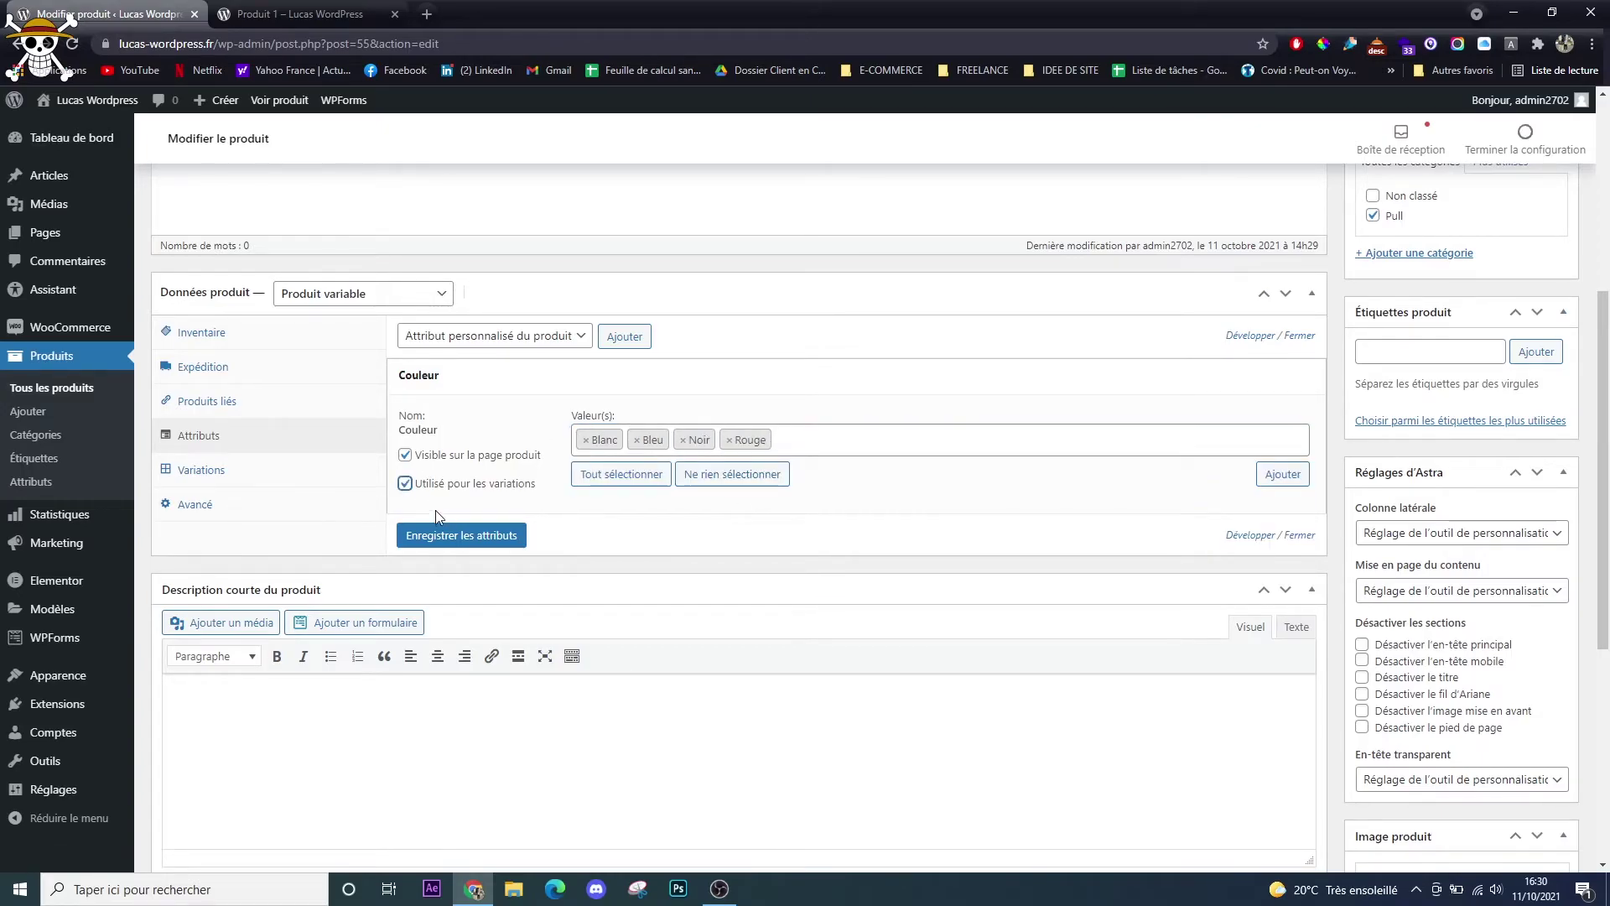
{"action": "left_click", "coordinate": [493, 545]}
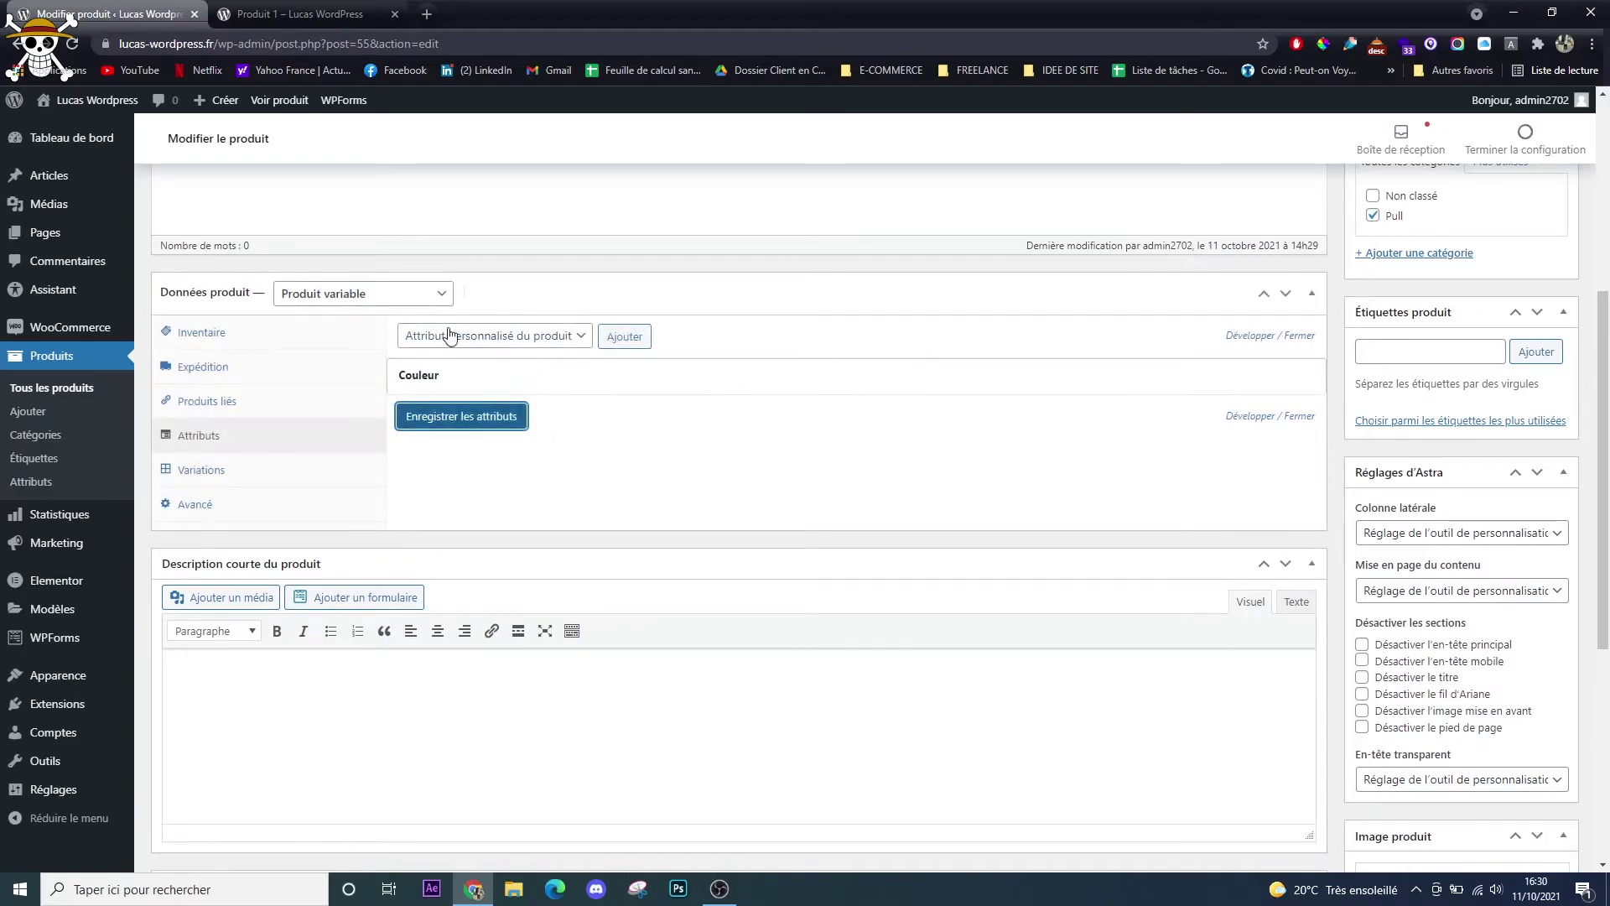
Add the Taille attribute to Produit 1's product data.
{"action": "left_click", "coordinate": [535, 340]}
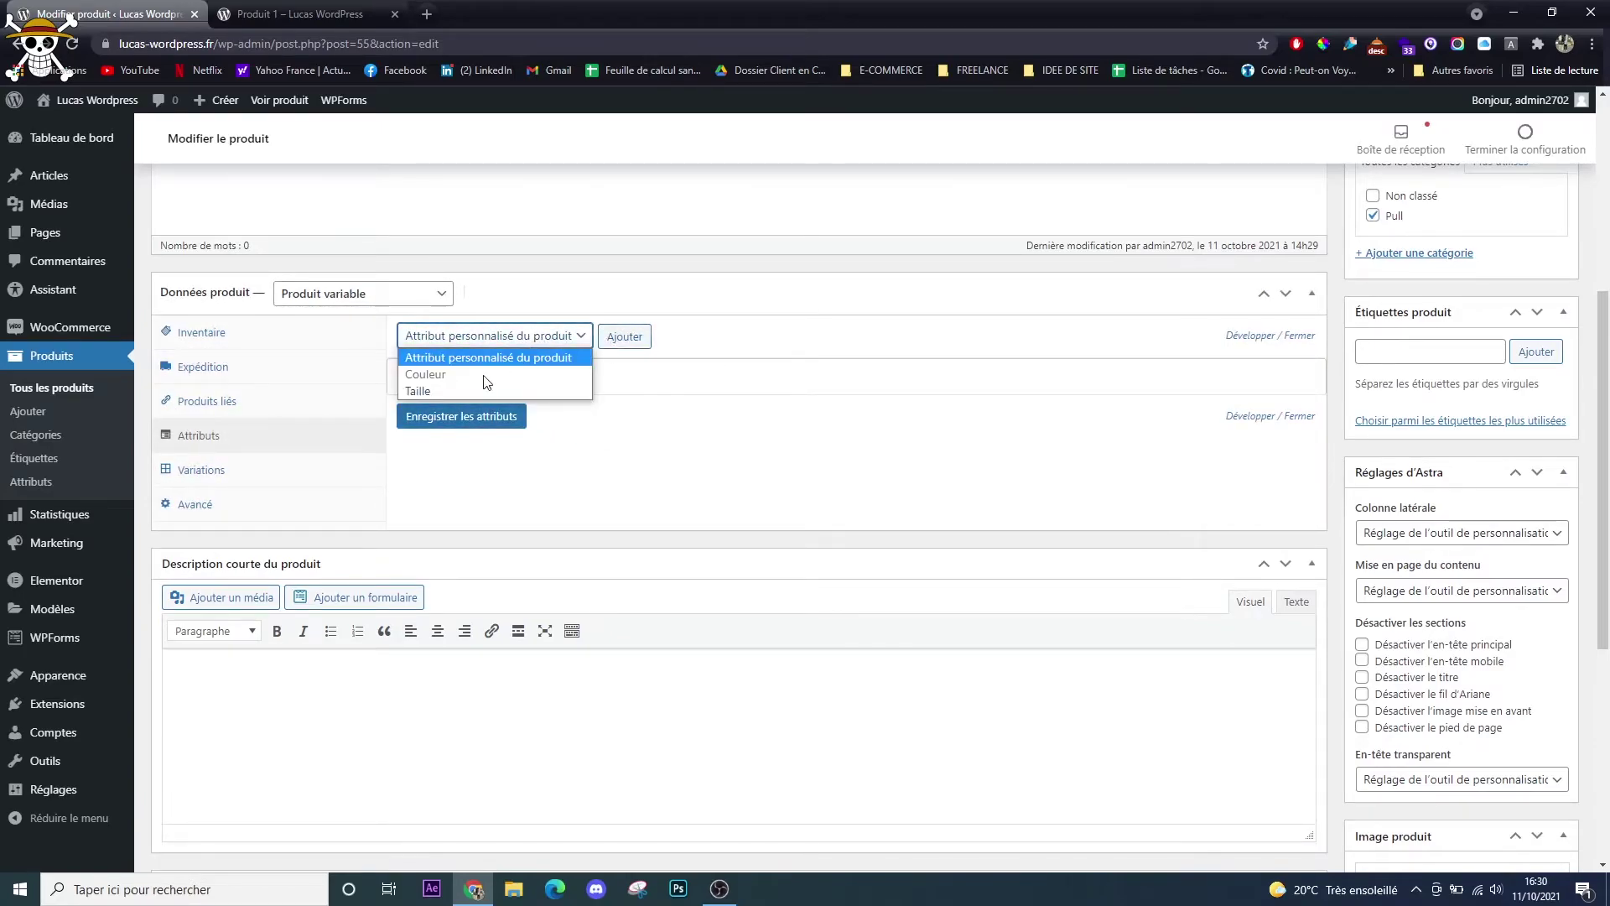
{"action": "left_click", "coordinate": [417, 391]}
{"action": "left_click", "coordinate": [625, 337]}
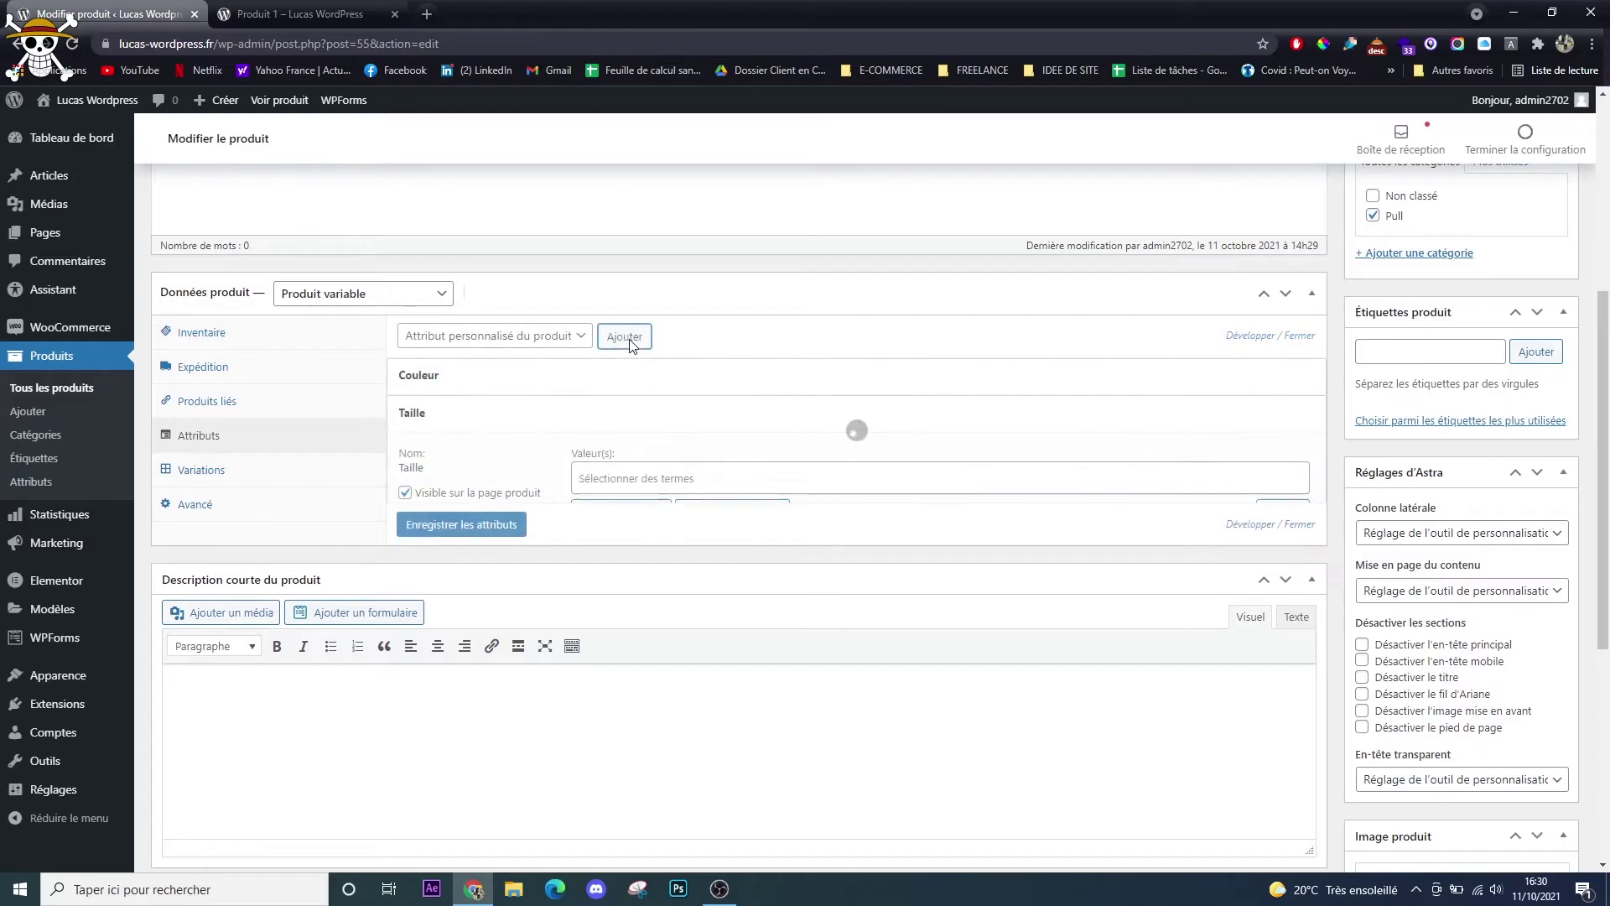
Assign the values L, M, S and XL to Taille, enable it for variations and save the attributes.
{"action": "left_click", "coordinate": [604, 478]}
{"action": "left_click", "coordinate": [618, 536]}
{"action": "left_click", "coordinate": [665, 474]}
{"action": "left_click", "coordinate": [621, 541]}
{"action": "left_click", "coordinate": [700, 475]}
{"action": "left_click", "coordinate": [622, 568]}
{"action": "left_click", "coordinate": [745, 478]}
{"action": "left_click", "coordinate": [625, 598]}
{"action": "left_click", "coordinate": [405, 521]}
{"action": "left_click", "coordinate": [460, 572]}
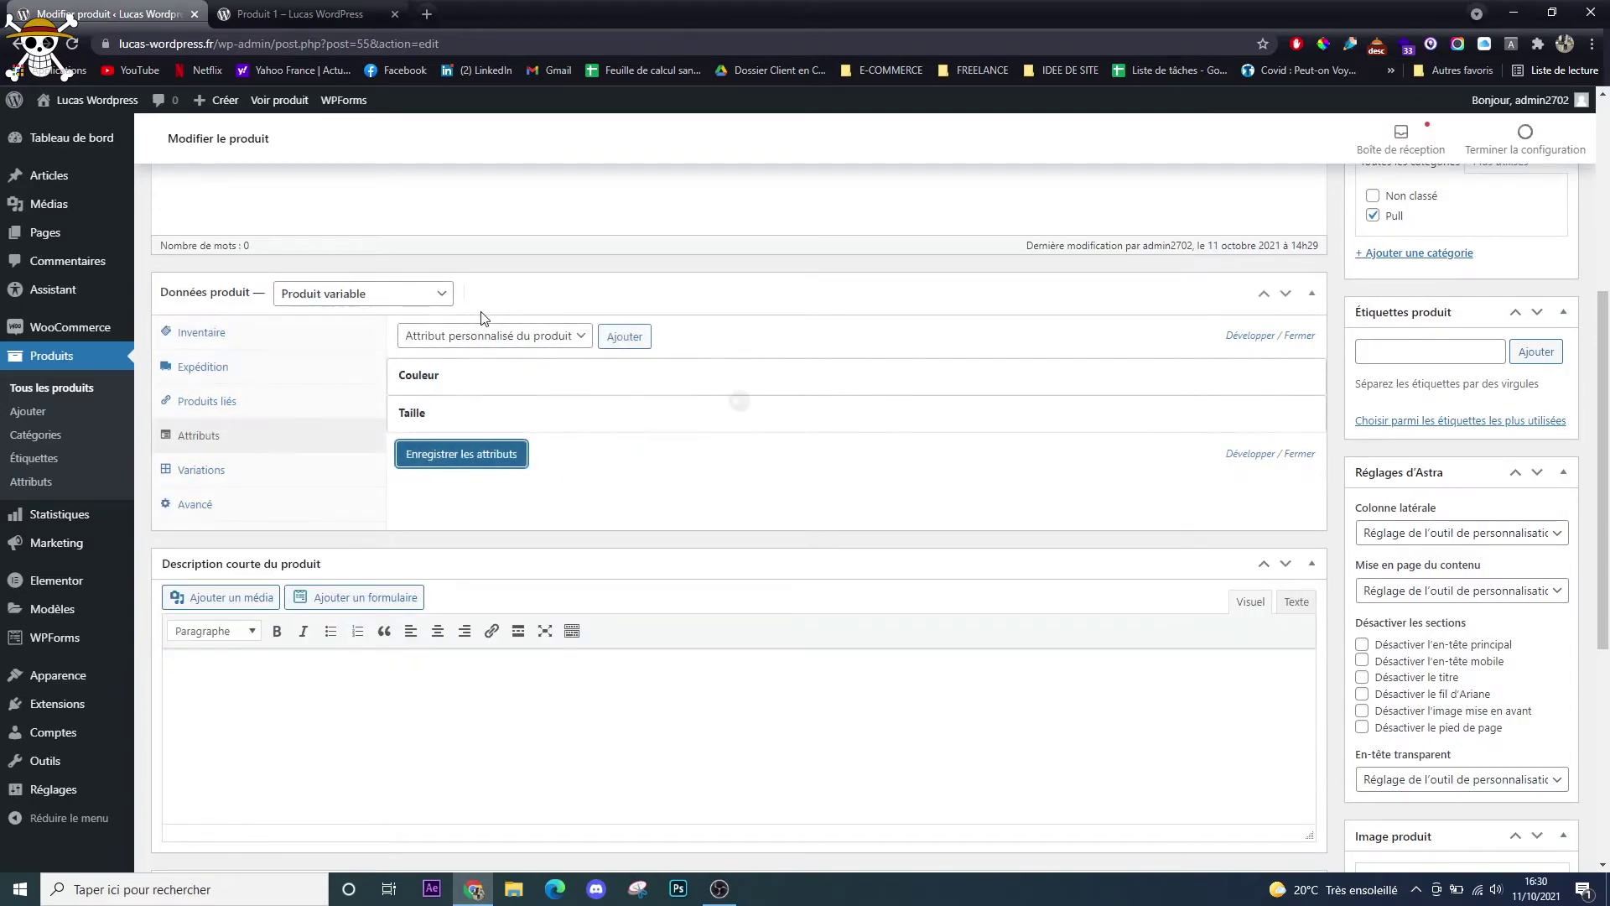
Generate the product's variations from all attributes, covering every combination of Couleur and Taille.
{"action": "left_click", "coordinate": [204, 470]}
{"action": "left_click", "coordinate": [483, 337]}
{"action": "left_click", "coordinate": [486, 370]}
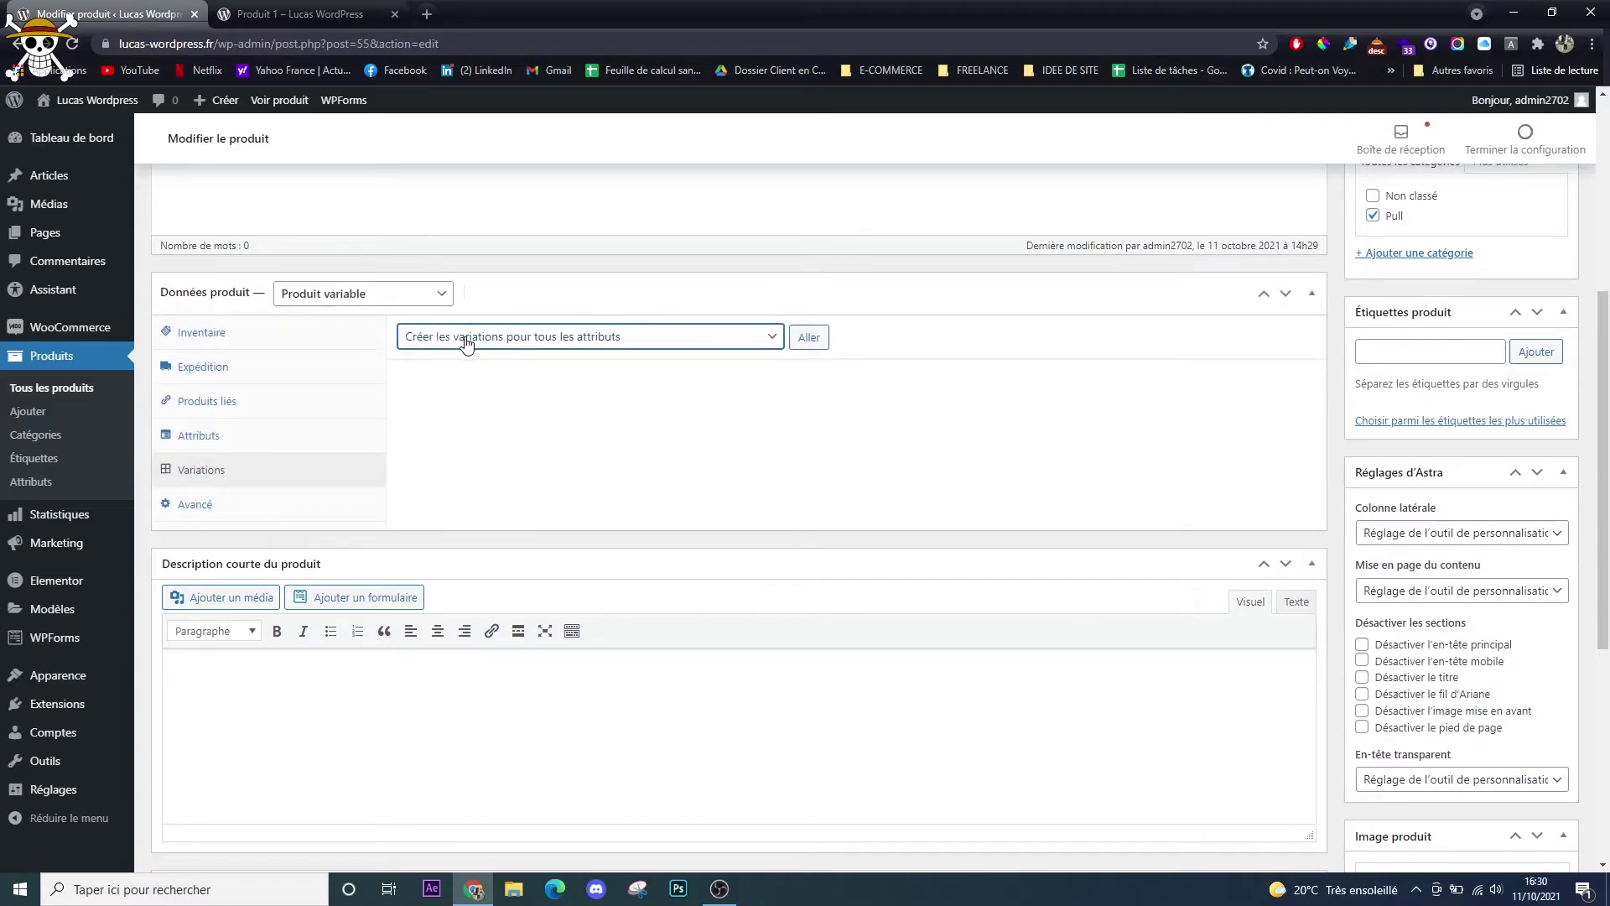
{"action": "left_click", "coordinate": [810, 342]}
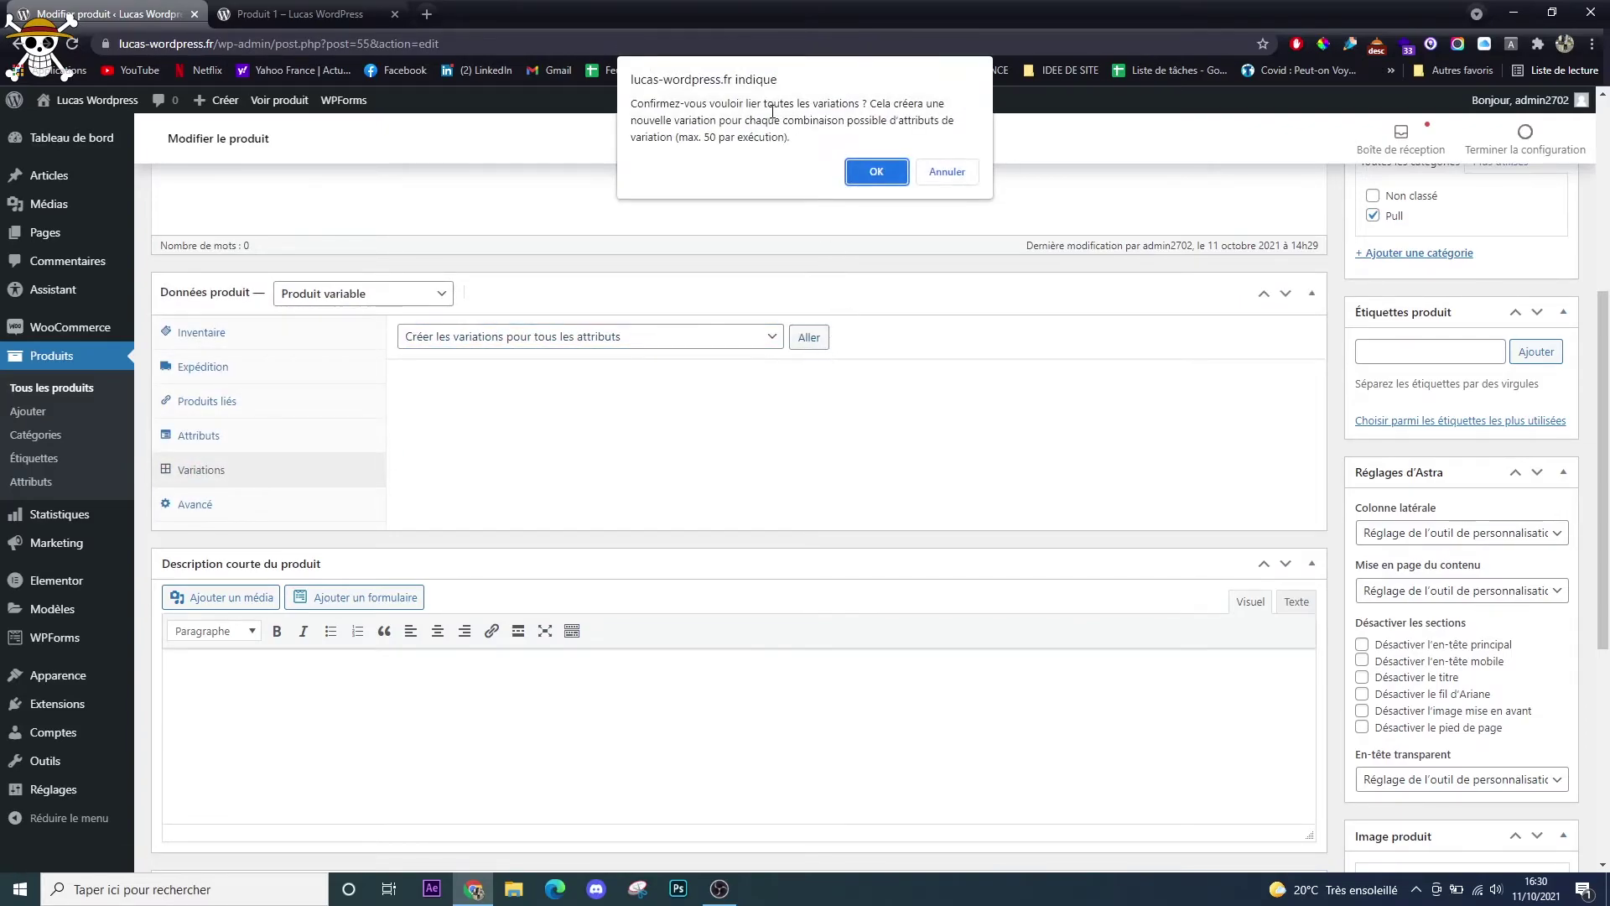
{"action": "left_click", "coordinate": [876, 173]}
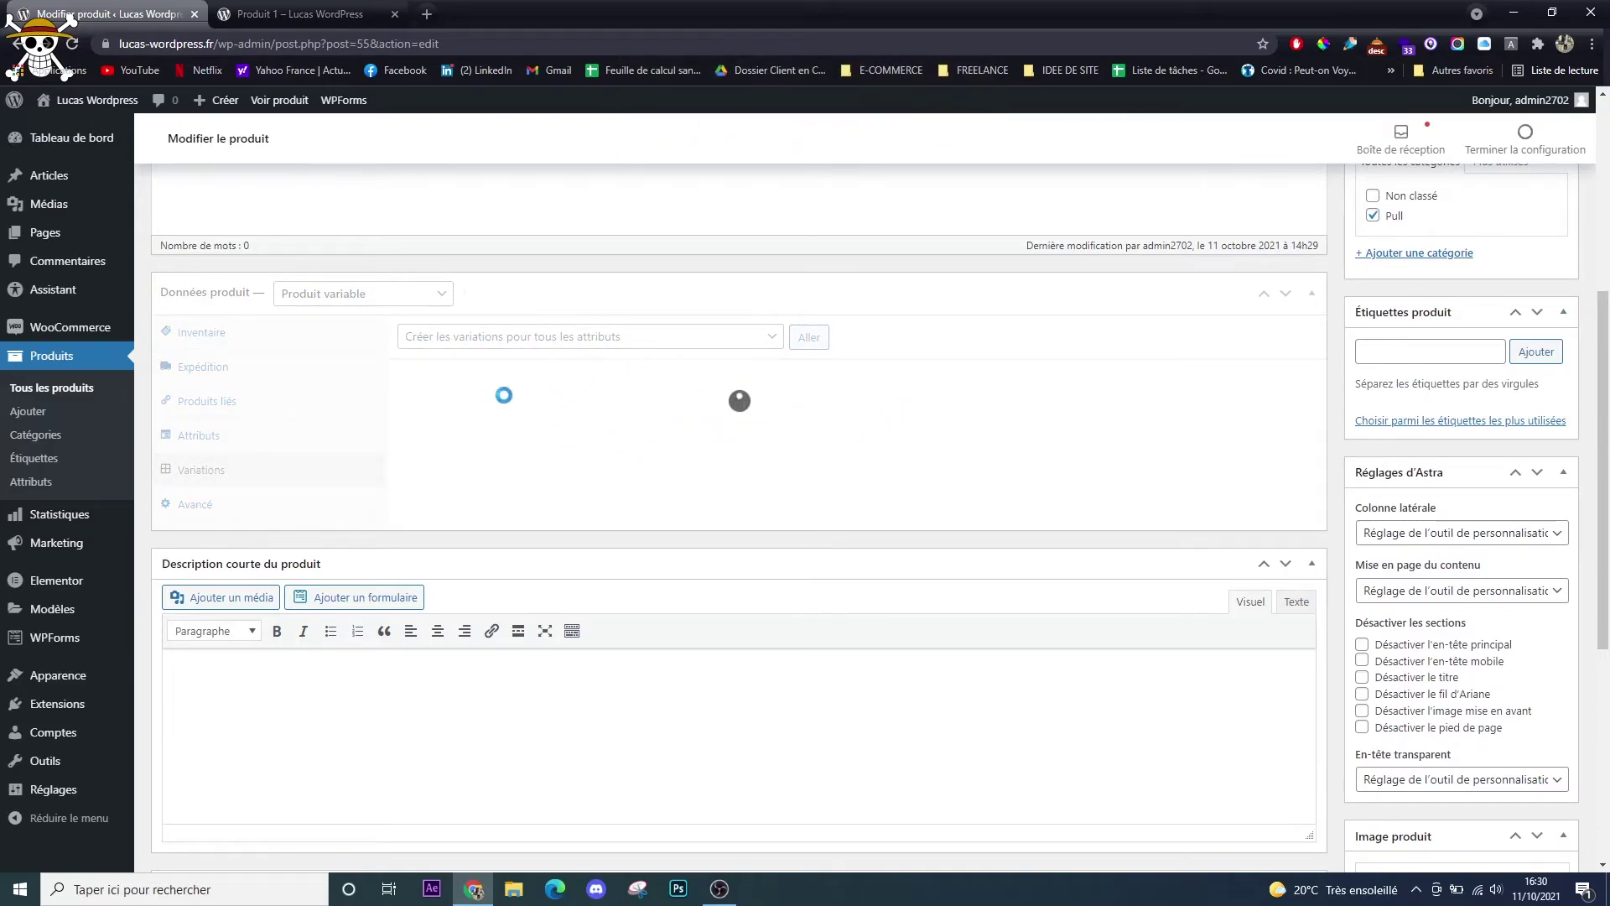
{"action": "left_click", "coordinate": [952, 135]}
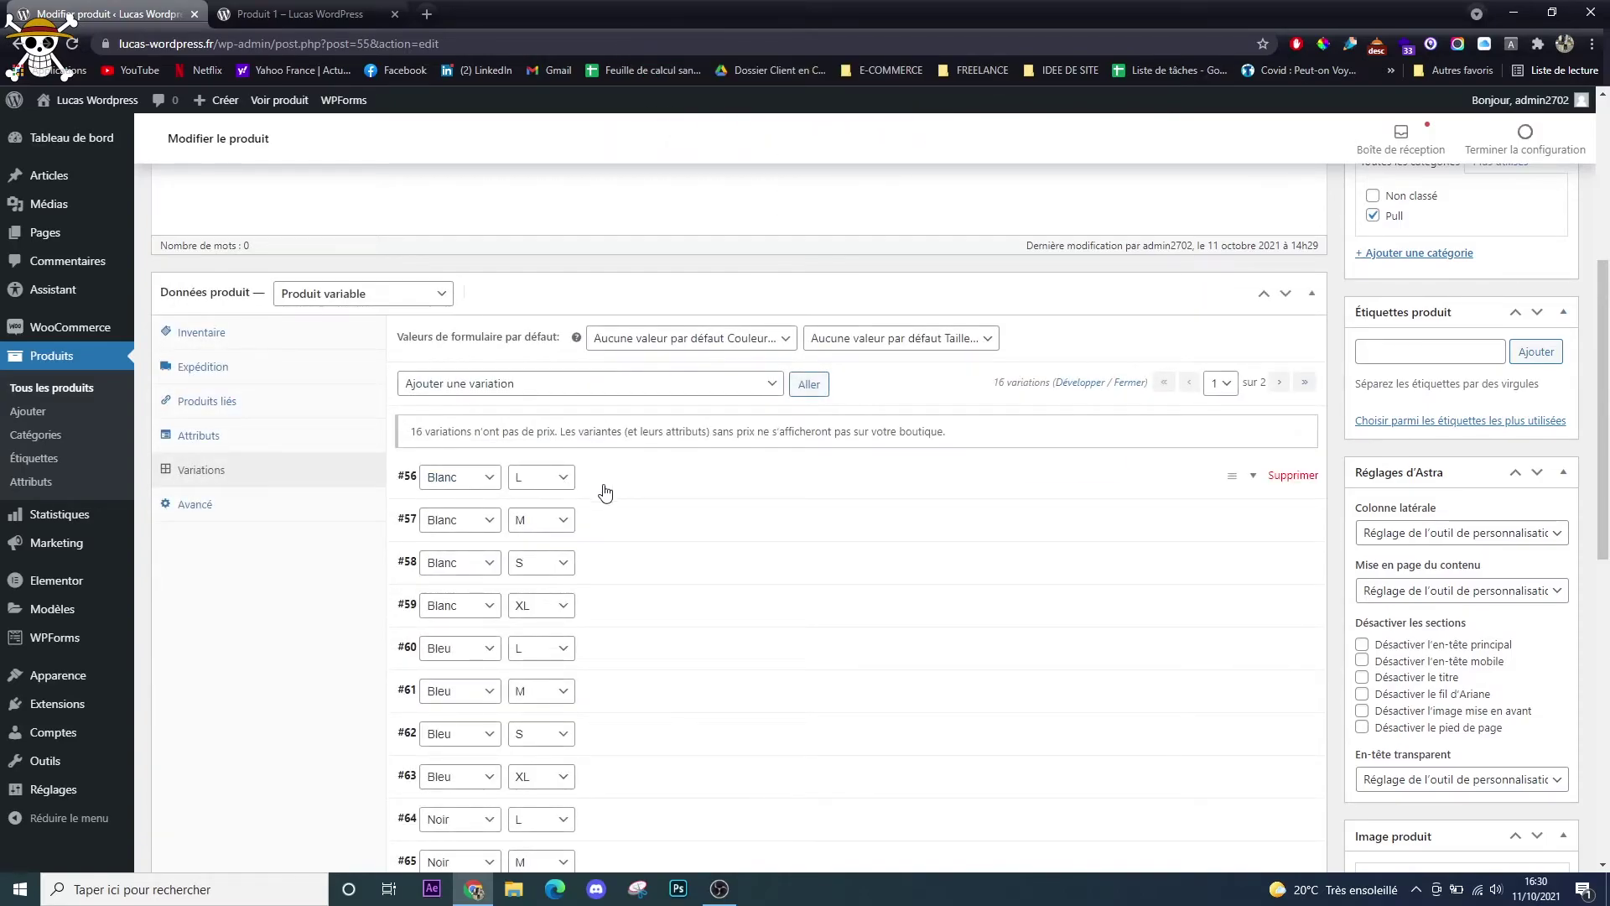
Enable stock management for the Blanc, L variation and set its stock quantity to 10.
{"action": "left_click", "coordinate": [601, 576]}
{"action": "left_click", "coordinate": [618, 568]}
{"action": "left_click", "coordinate": [633, 478]}
{"action": "scroll", "coordinate": [646, 493], "scroll_direction": "down", "scroll_amount": 1}
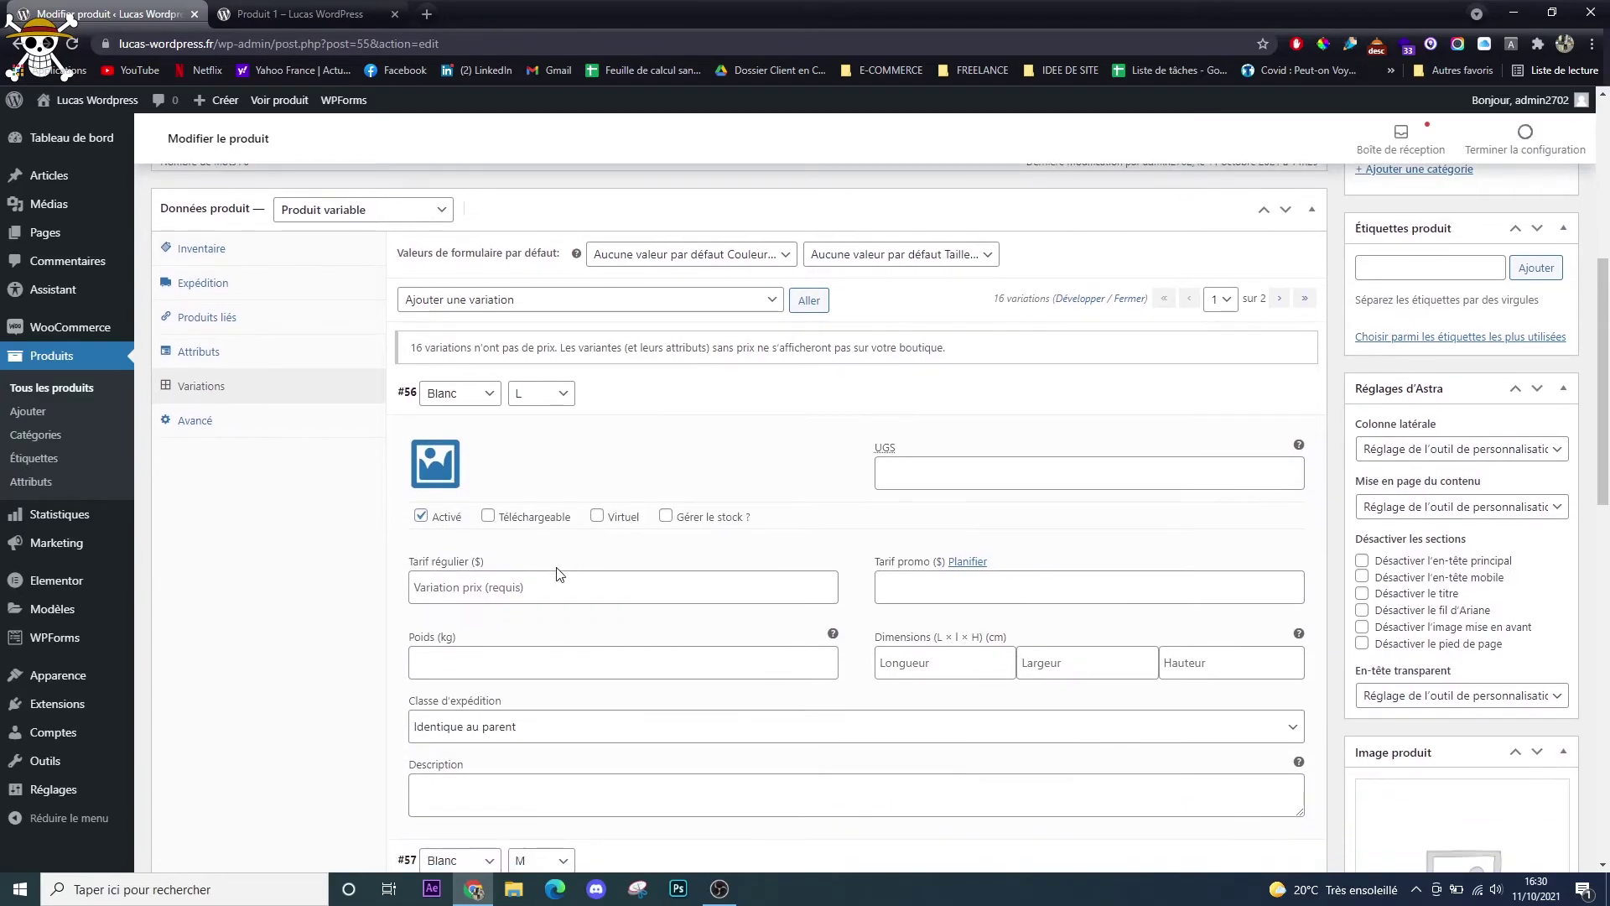
{"action": "left_click", "coordinate": [544, 586]}
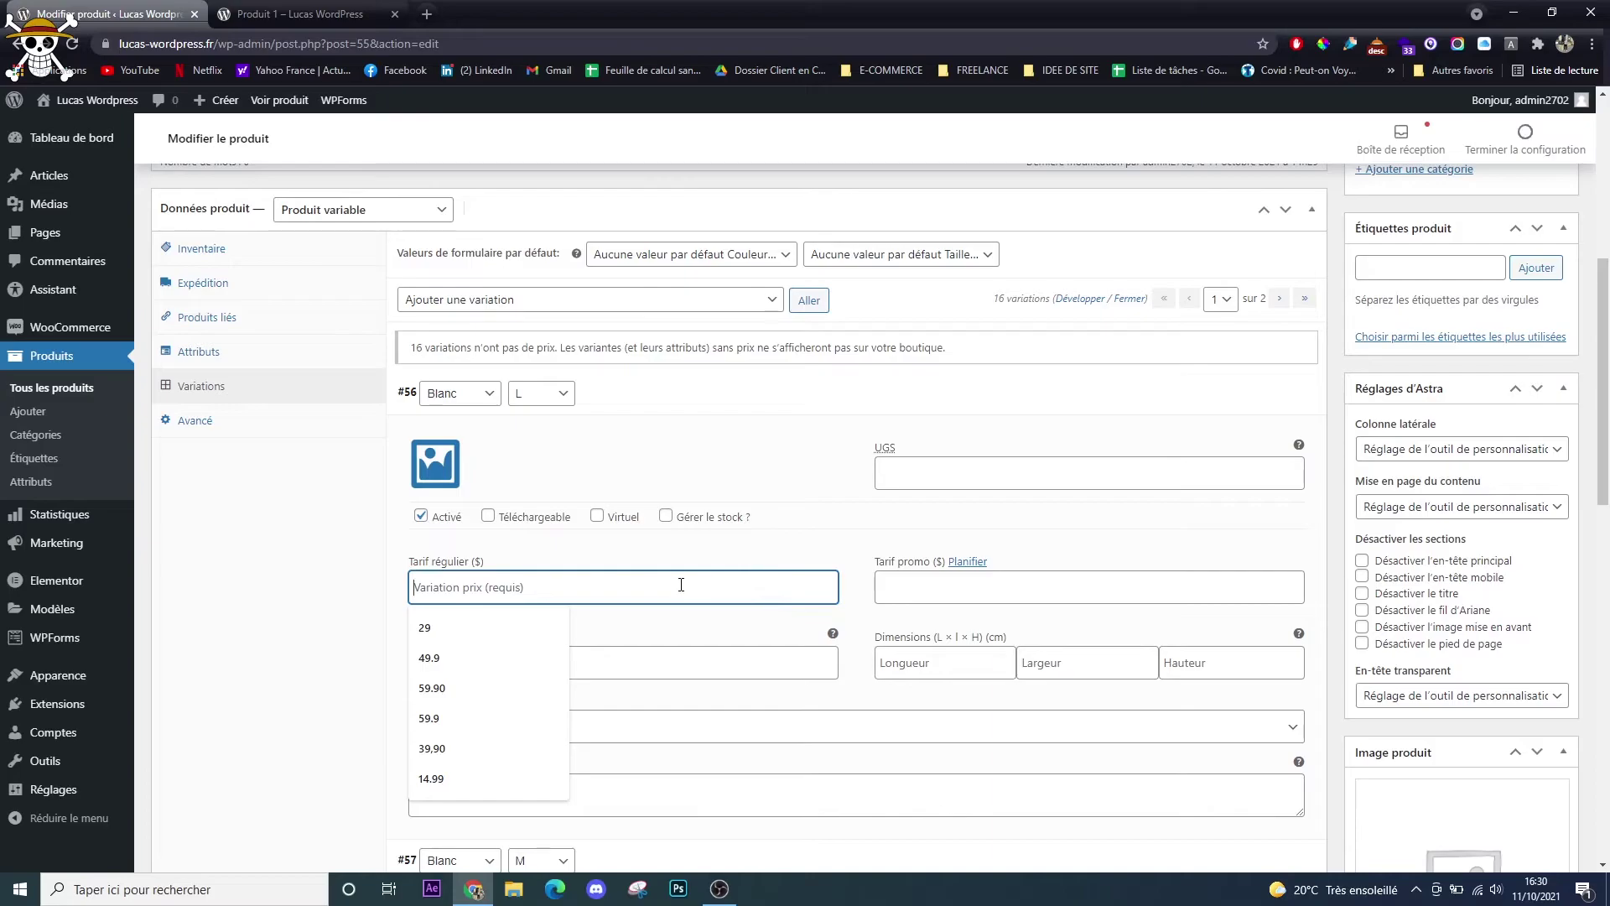
{"action": "left_click", "coordinate": [743, 518]}
{"action": "scroll", "coordinate": [720, 547], "scroll_direction": "down", "scroll_amount": 1}
{"action": "scroll", "coordinate": [637, 467], "scroll_direction": "down", "scroll_amount": 1}
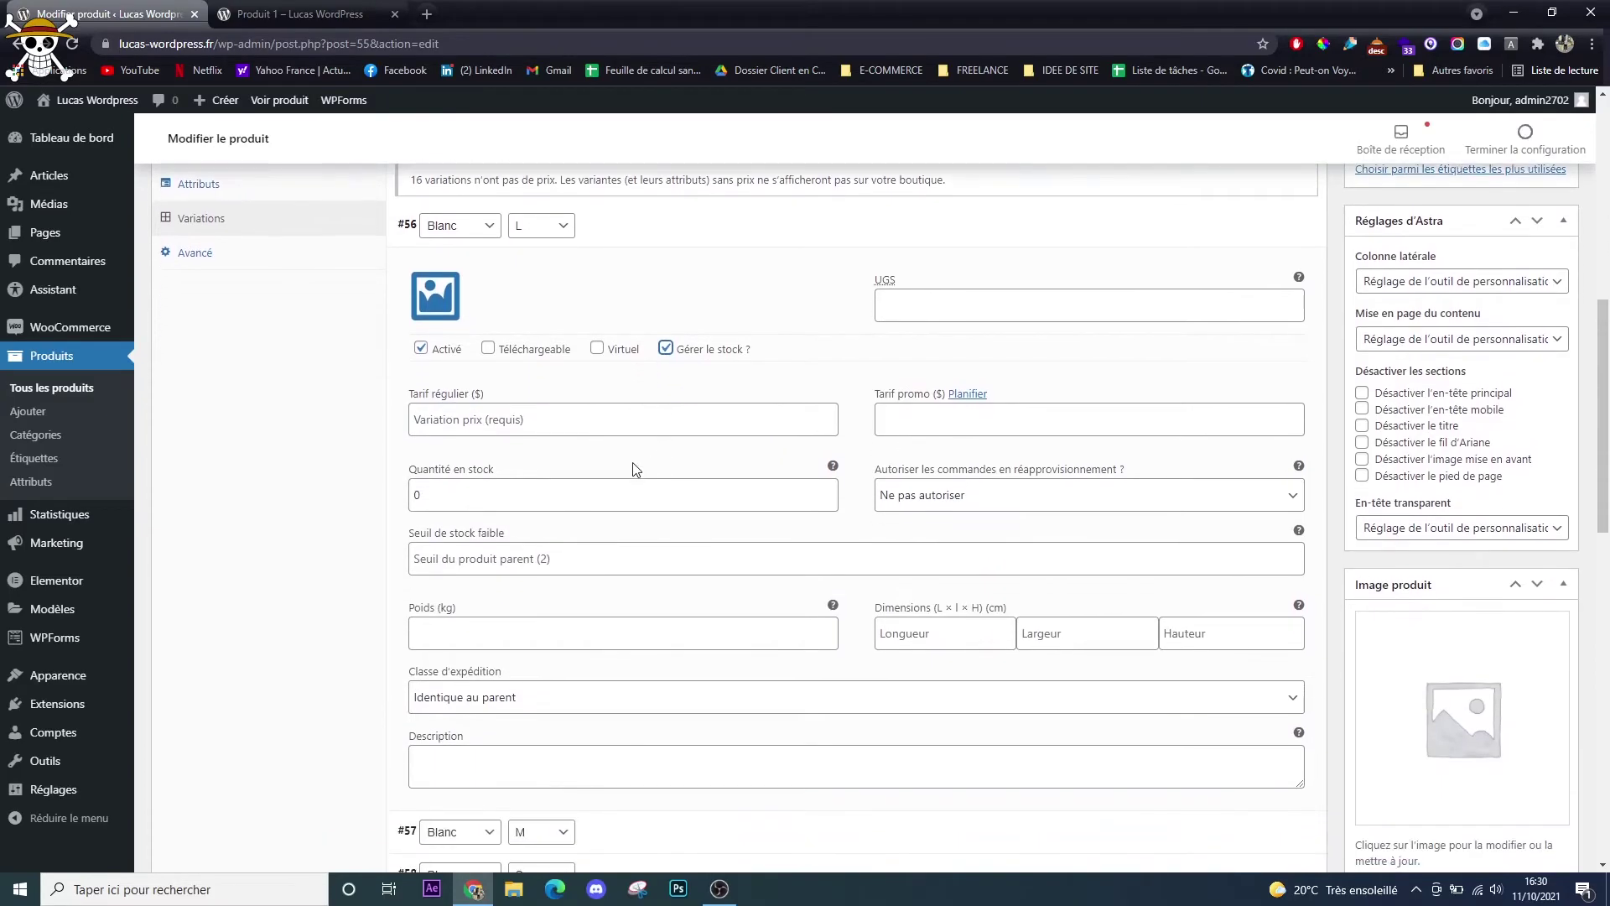
{"action": "left_click", "coordinate": [411, 497]}
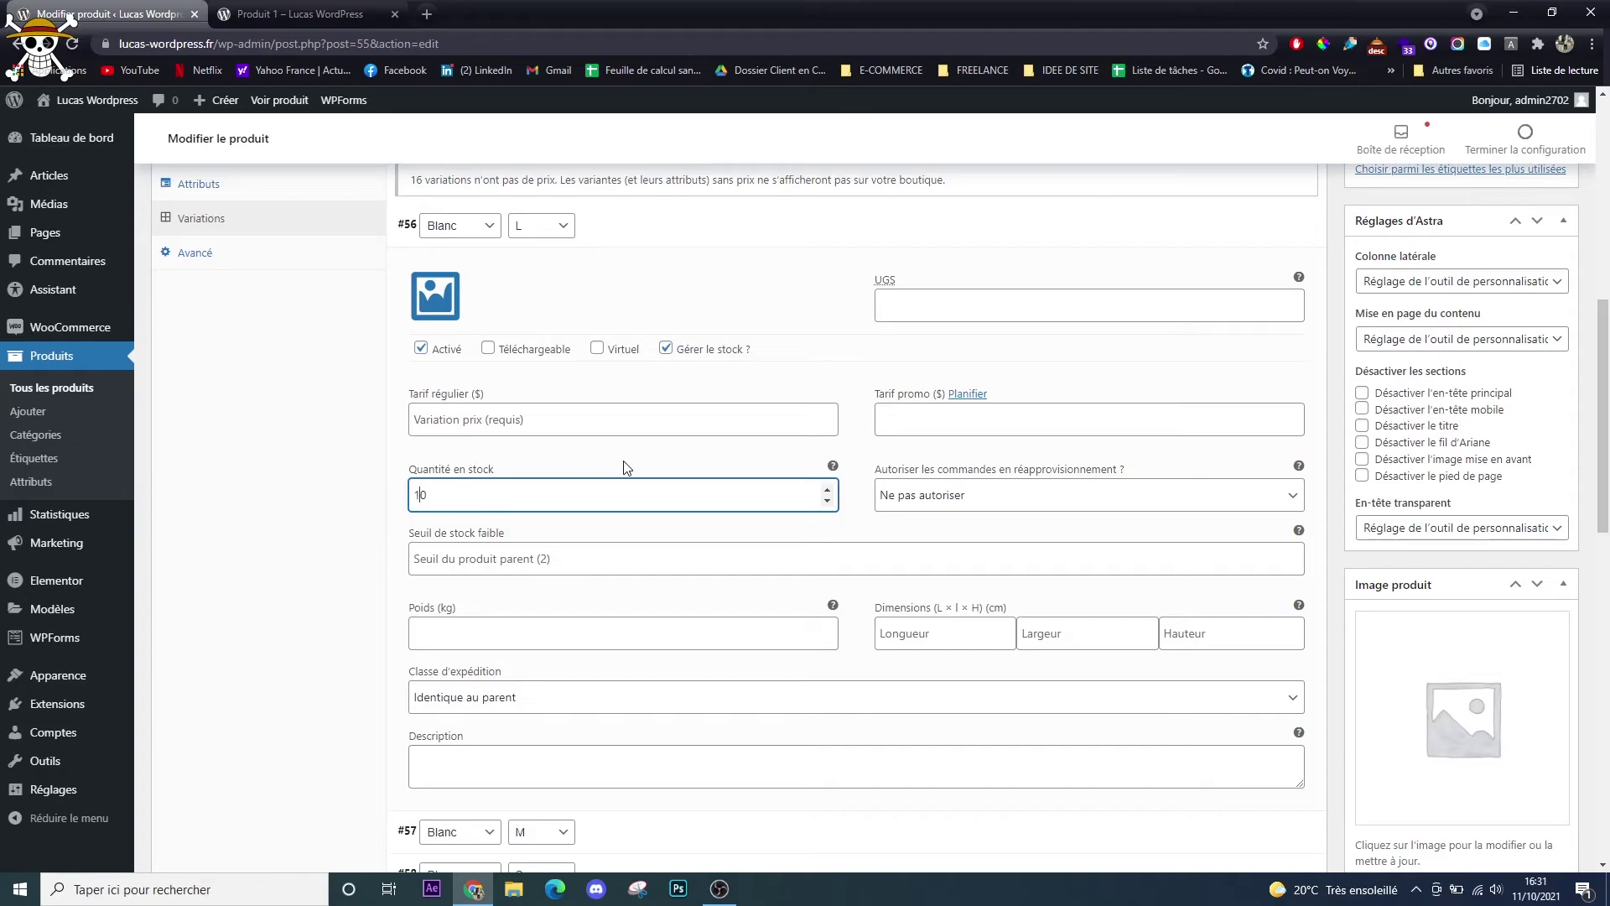
Set the regular price of the Blanc, L variation to 49 and collapse its details.
{"action": "left_click", "coordinate": [567, 418]}
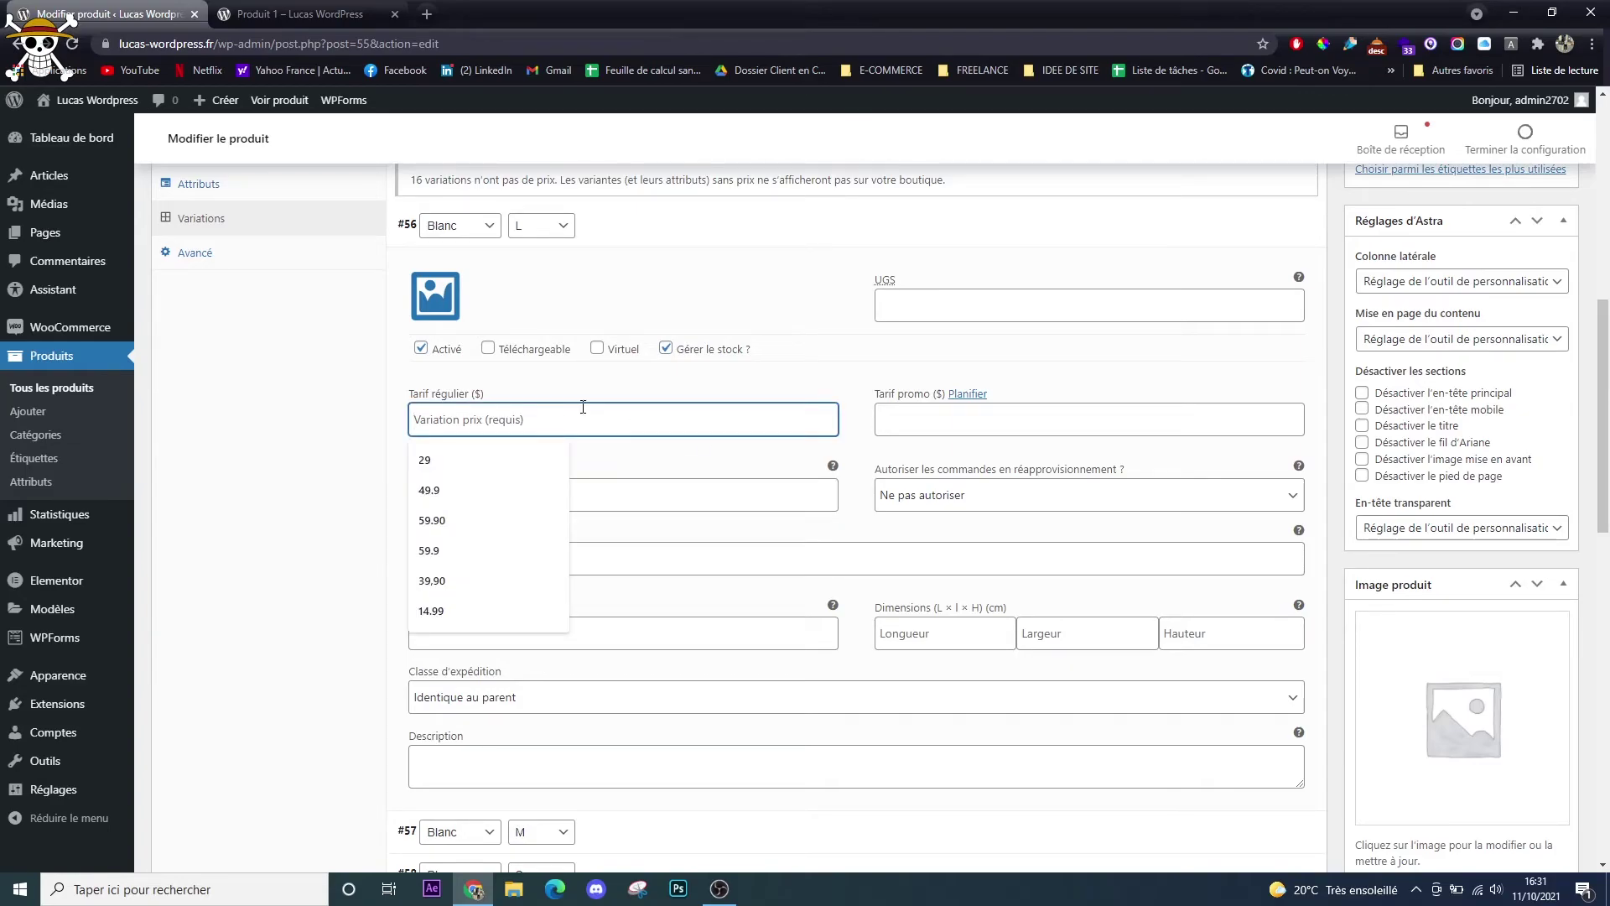
{"action": "type", "text": "49"}
{"action": "left_click", "coordinate": [862, 372]}
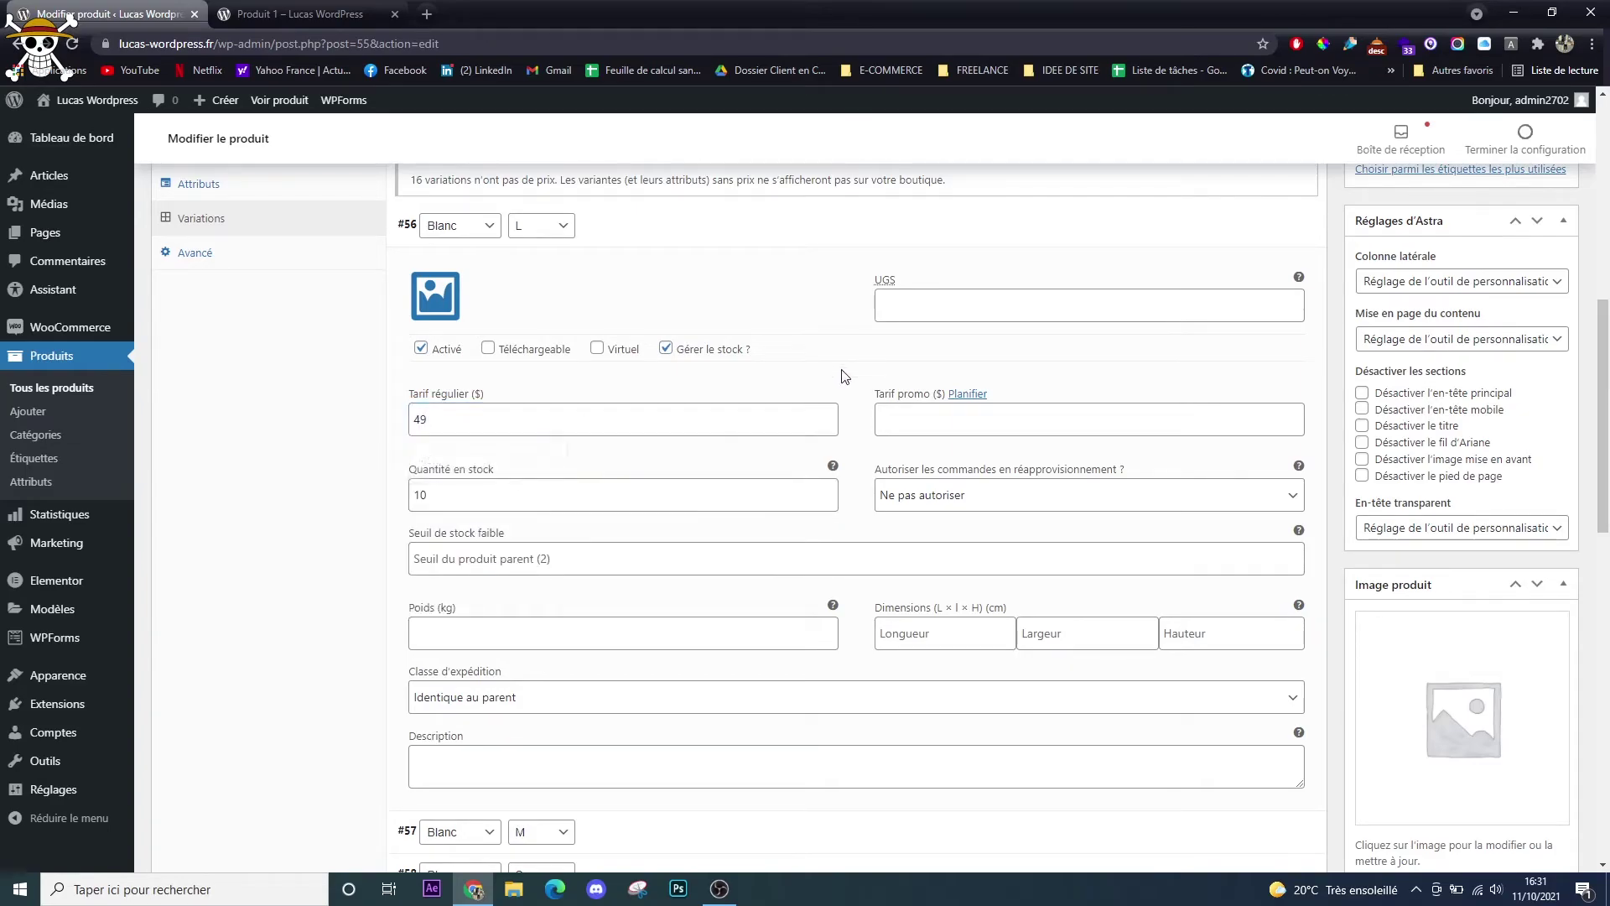
{"action": "scroll", "coordinate": [848, 376], "scroll_direction": "down", "scroll_amount": 1}
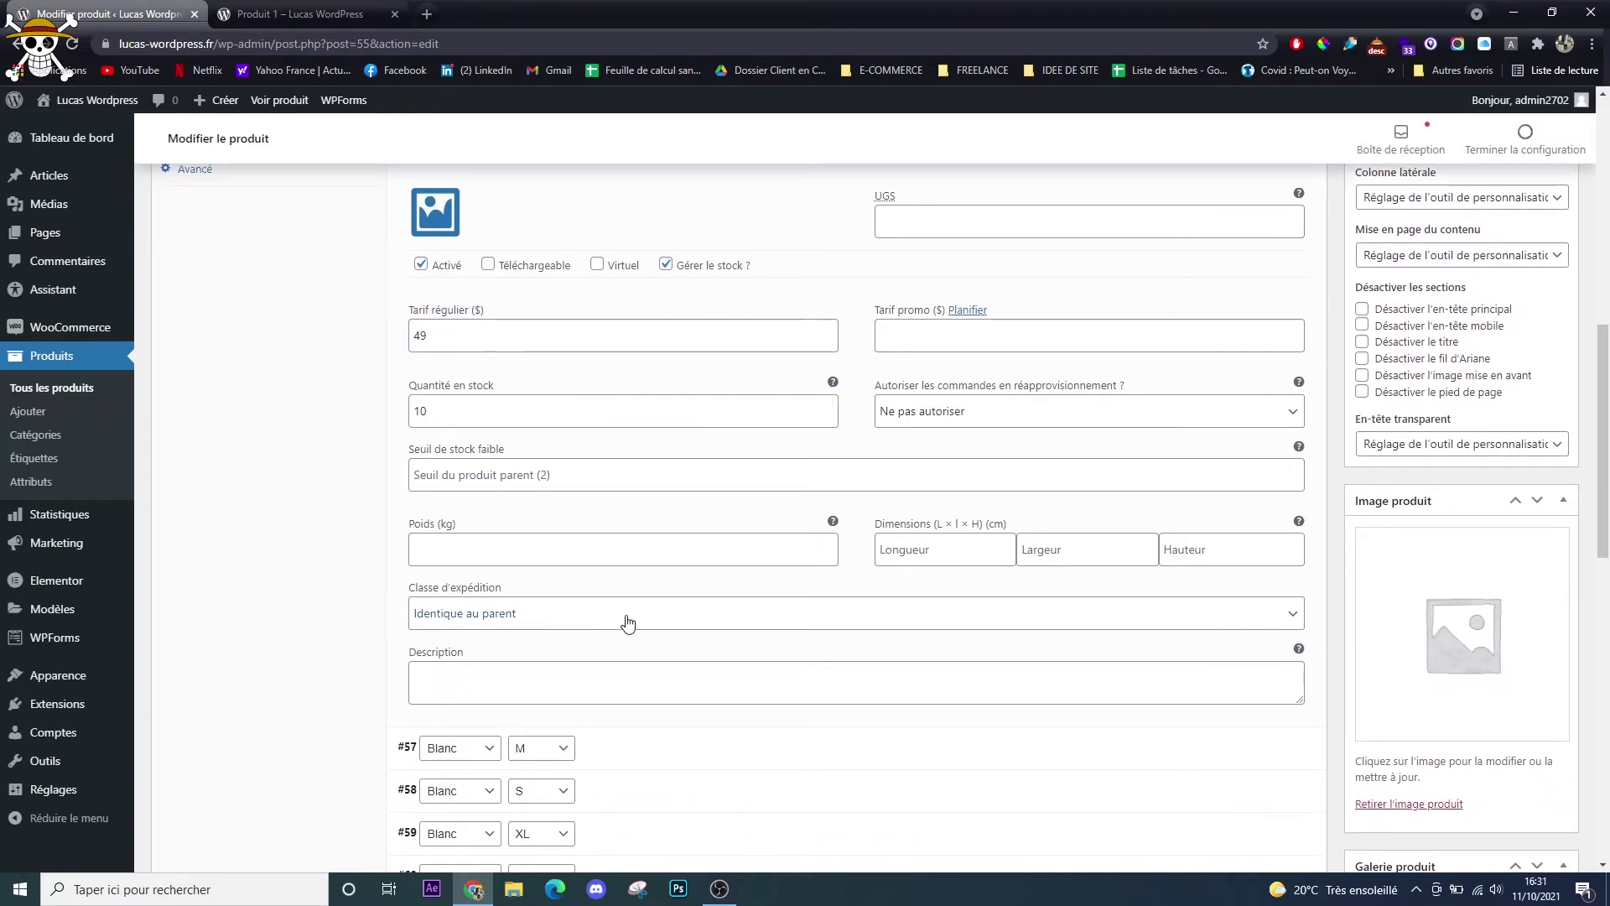
{"action": "scroll", "coordinate": [784, 554], "scroll_direction": "up", "scroll_amount": 3}
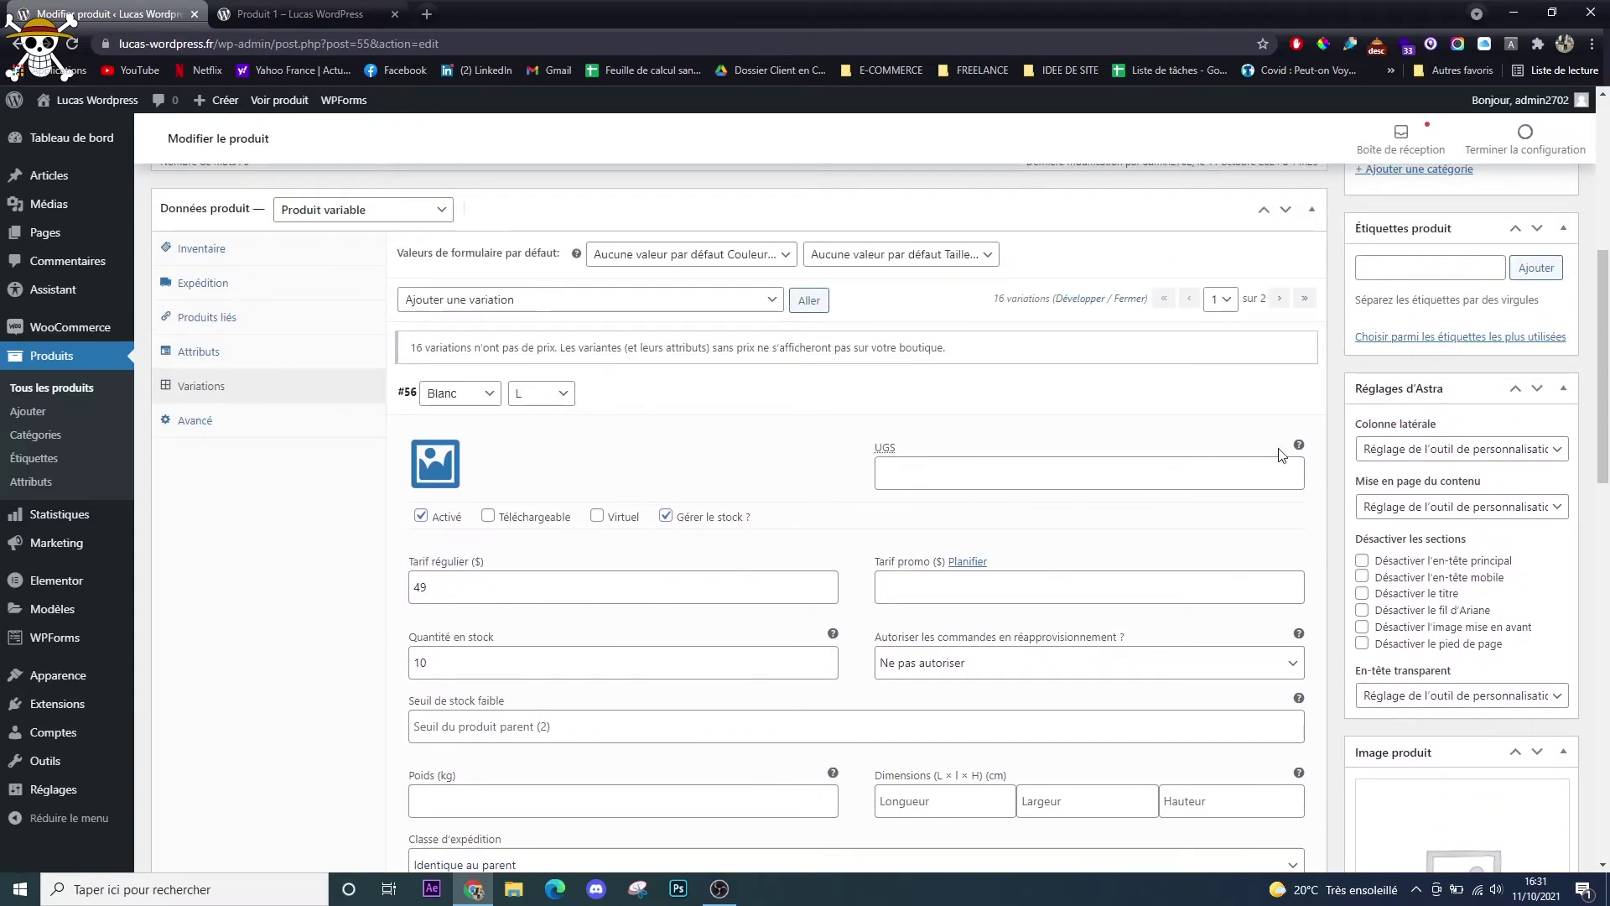
{"action": "scroll", "coordinate": [619, 406], "scroll_direction": "down", "scroll_amount": 2}
{"action": "scroll", "coordinate": [671, 302], "scroll_direction": "up", "scroll_amount": 1}
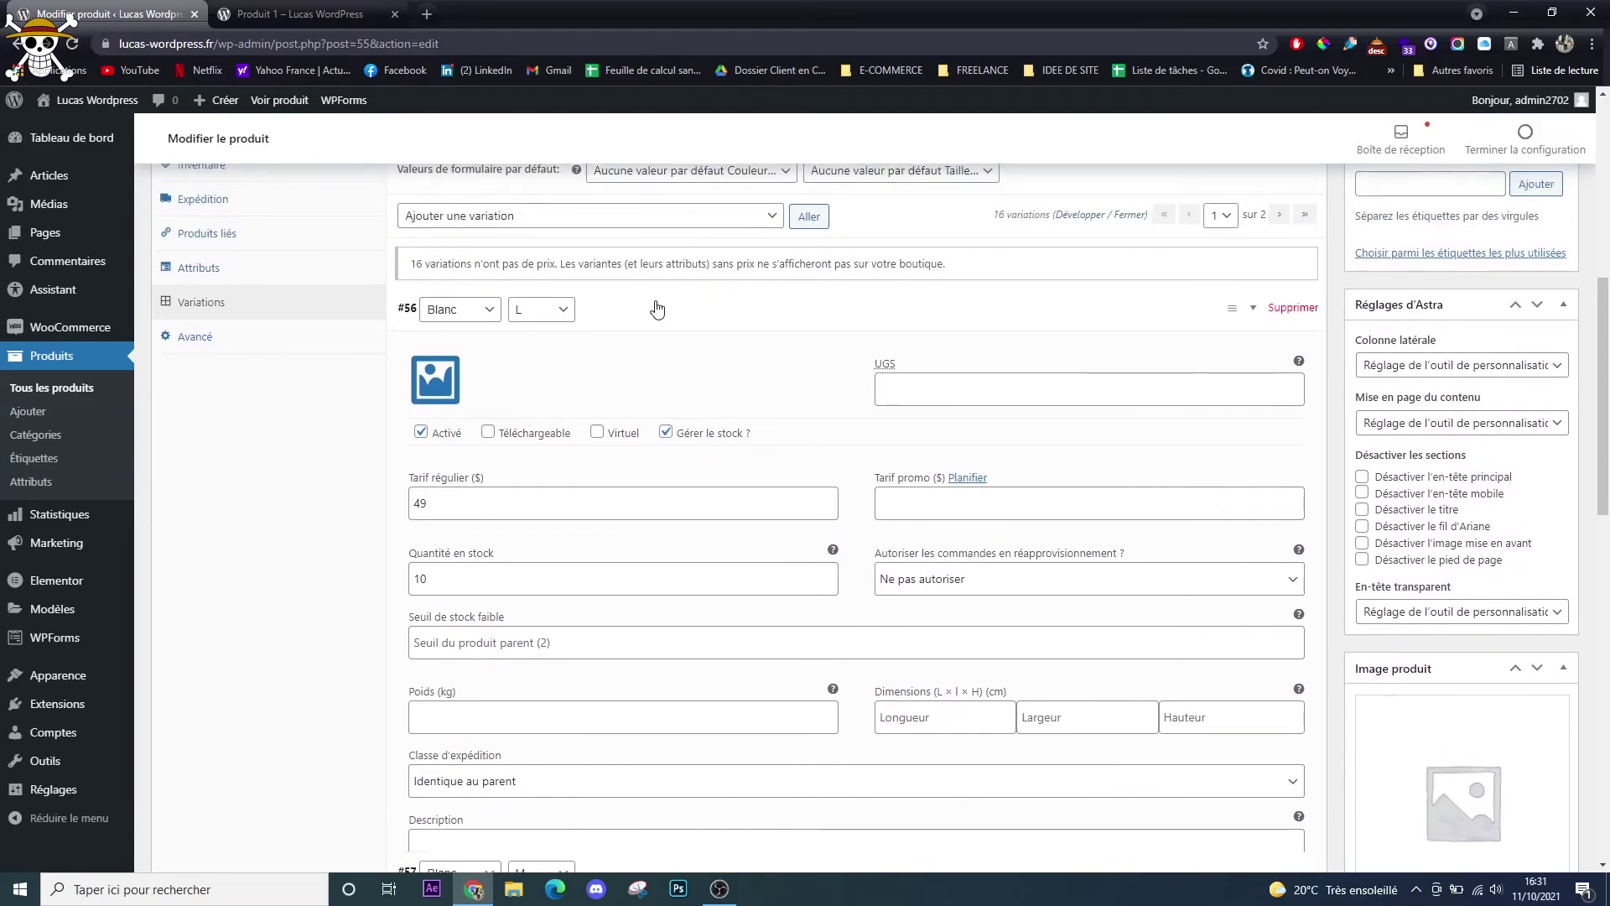
{"action": "left_click", "coordinate": [658, 307]}
Set the regular price of the Blanc, M and Blanc, S variations to 49 each.
{"action": "left_click", "coordinate": [598, 360]}
{"action": "left_click", "coordinate": [511, 546]}
{"action": "type", "text": "49"}
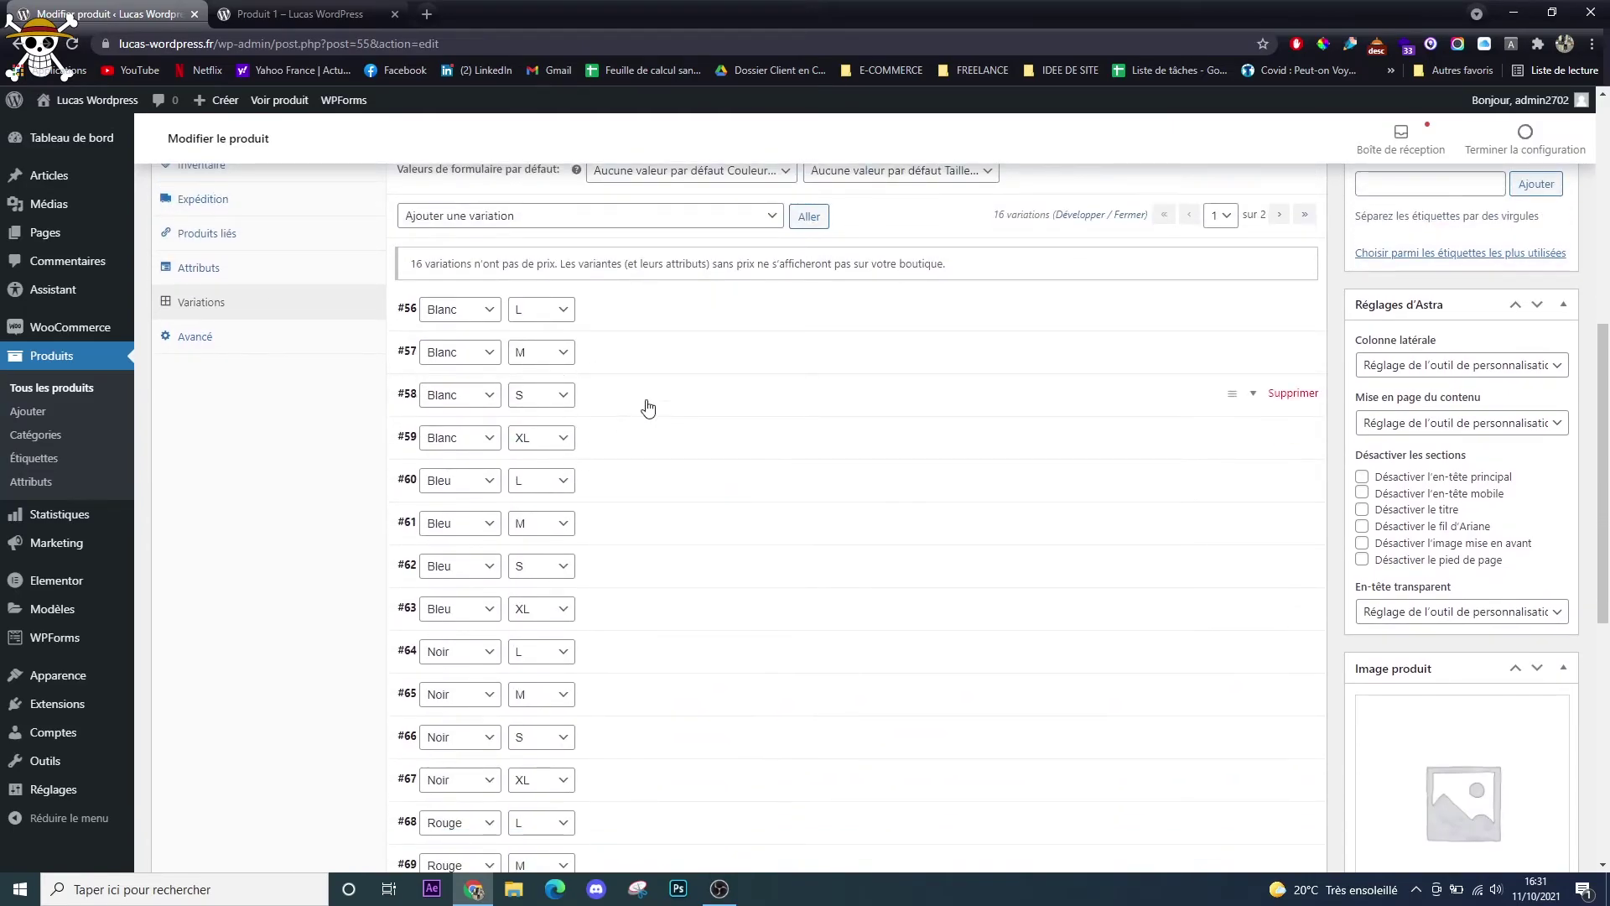
{"action": "left_click", "coordinate": [648, 401]}
{"action": "left_click", "coordinate": [529, 587]}
{"action": "type", "text": "49"}
{"action": "left_click", "coordinate": [665, 411]}
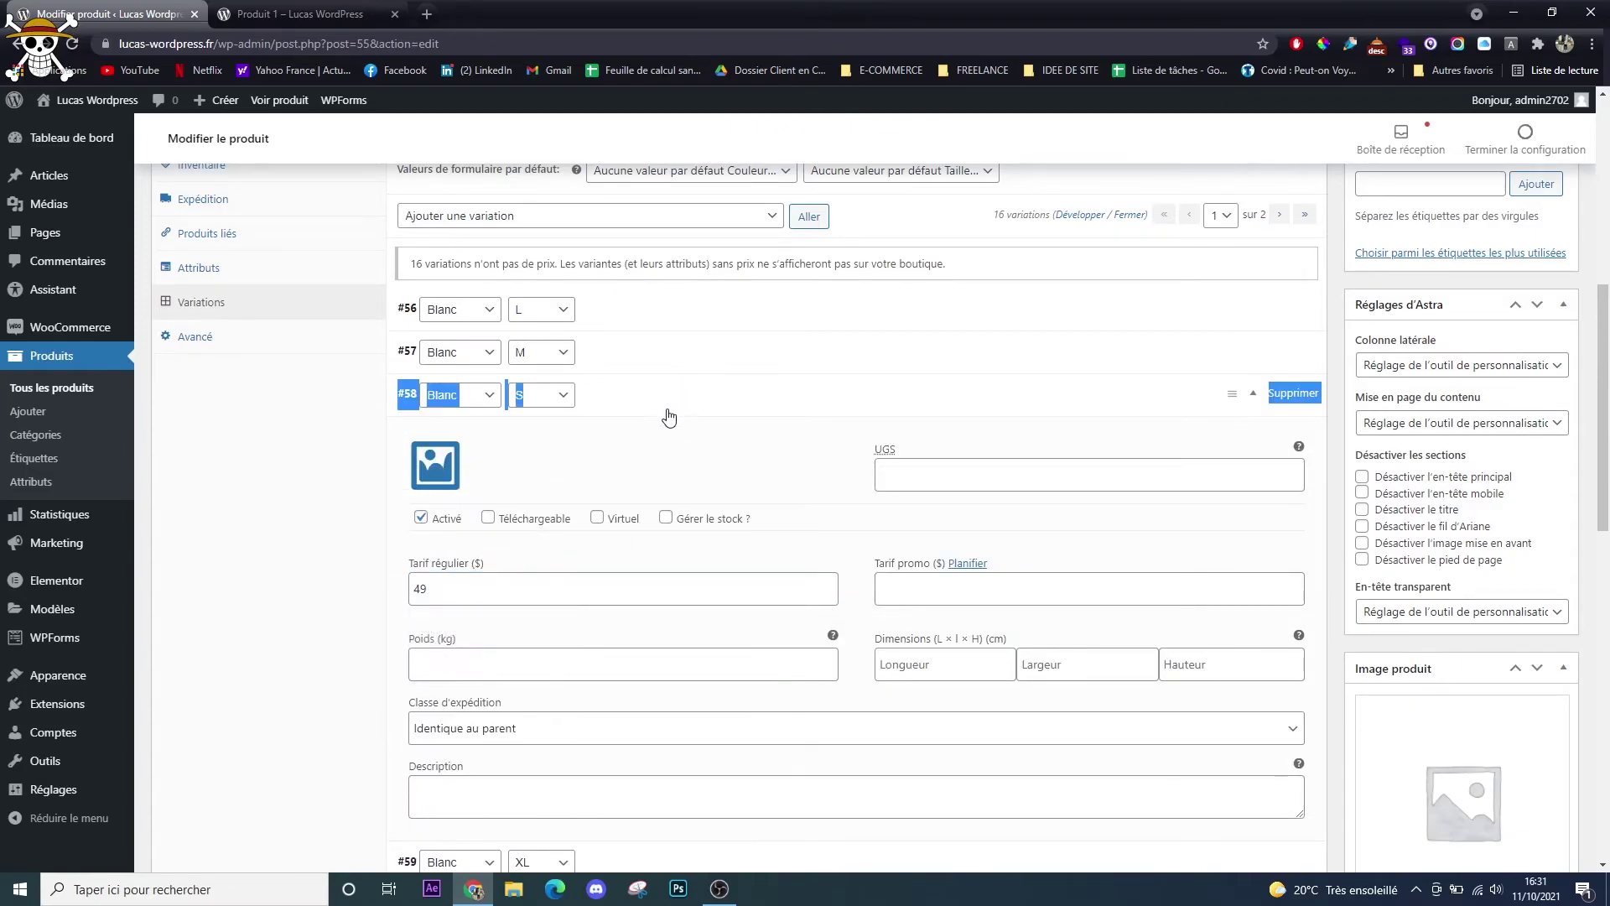
Set the regular price of the Blanc, XL variation to 49 and collapse its details.
{"action": "left_click", "coordinate": [676, 446]}
{"action": "left_click", "coordinate": [568, 632]}
{"action": "type", "text": "49"}
{"action": "left_click", "coordinate": [683, 435]}
Update the product with its priced variations and open its public store page.
{"action": "scroll", "coordinate": [1552, 356], "scroll_direction": "up", "scroll_amount": 3}
{"action": "scroll", "coordinate": [1552, 356], "scroll_direction": "up", "scroll_amount": 2}
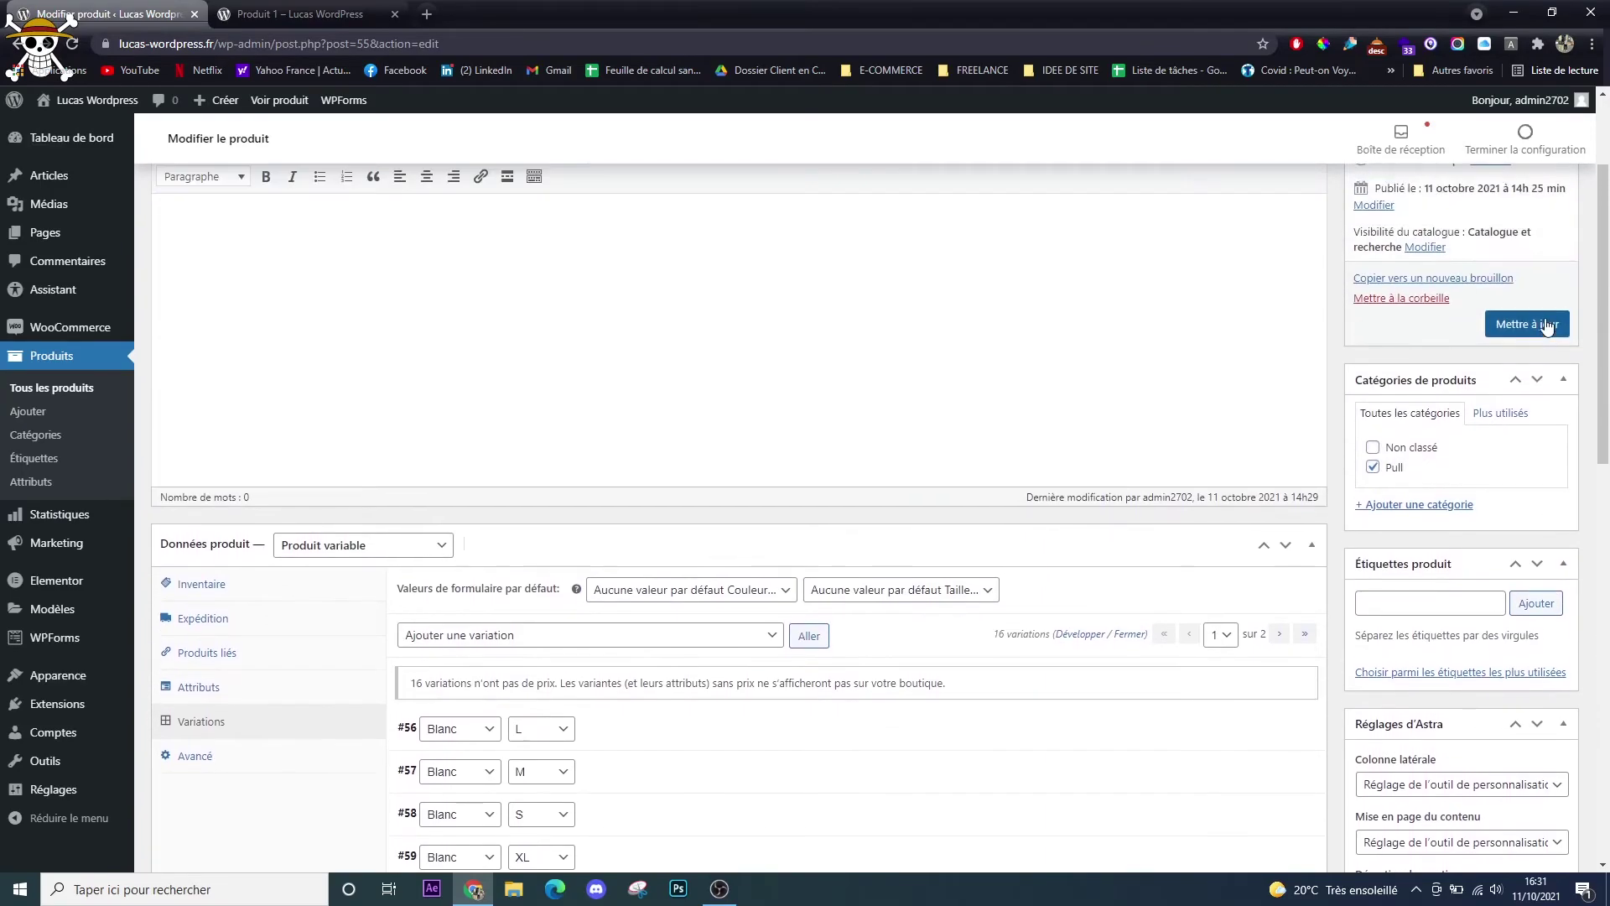
{"action": "left_click", "coordinate": [1534, 325]}
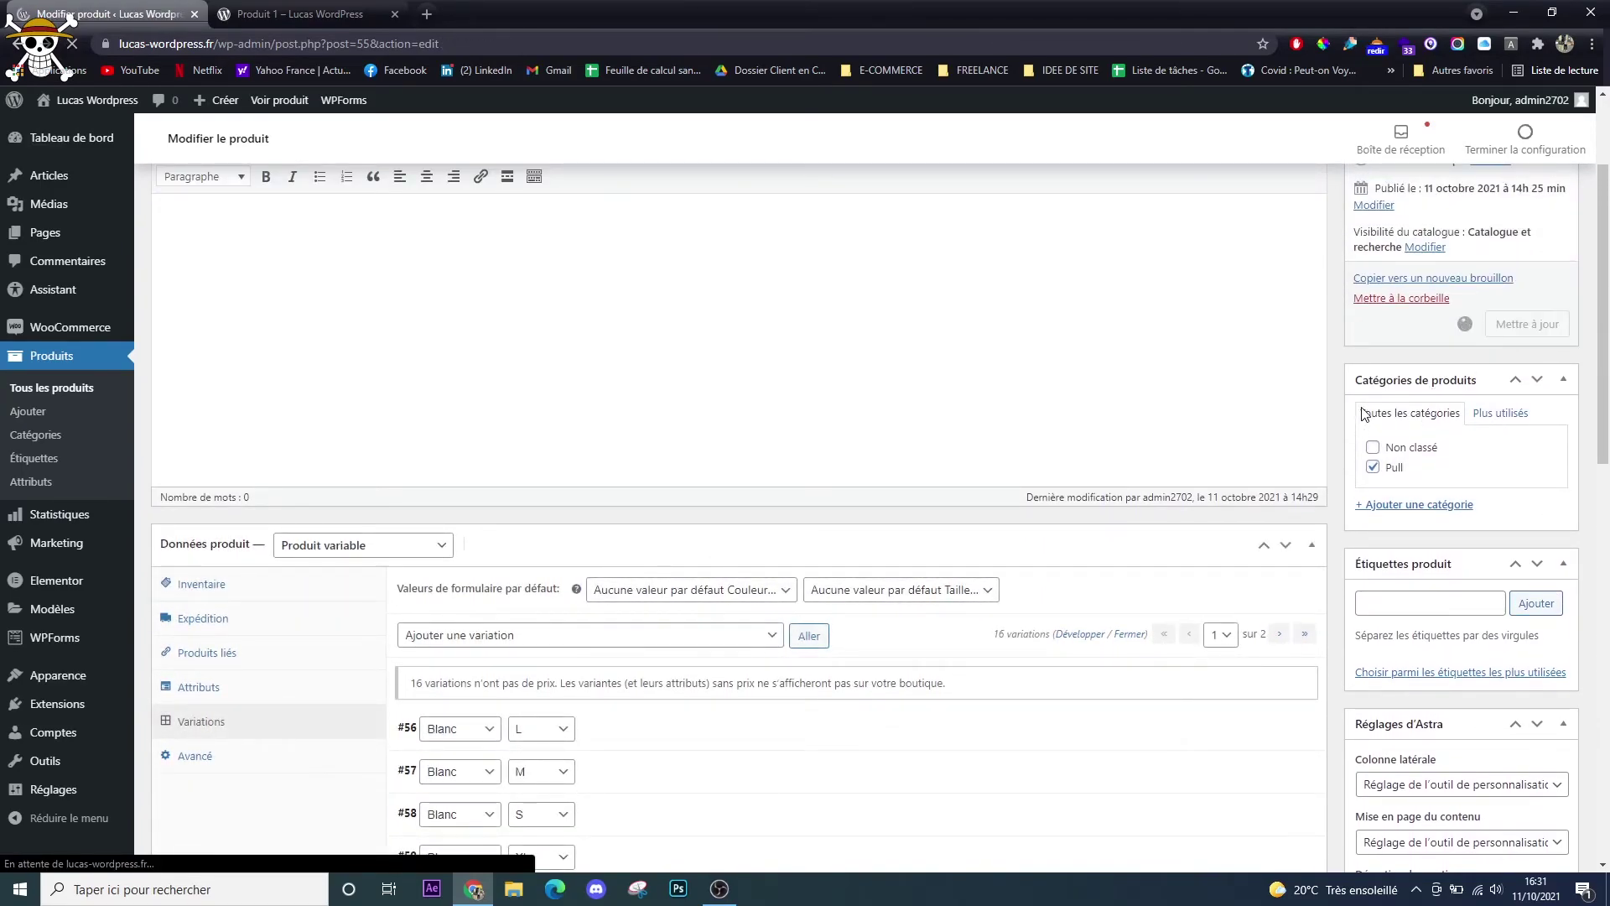
{"action": "left_click", "coordinate": [285, 241]}
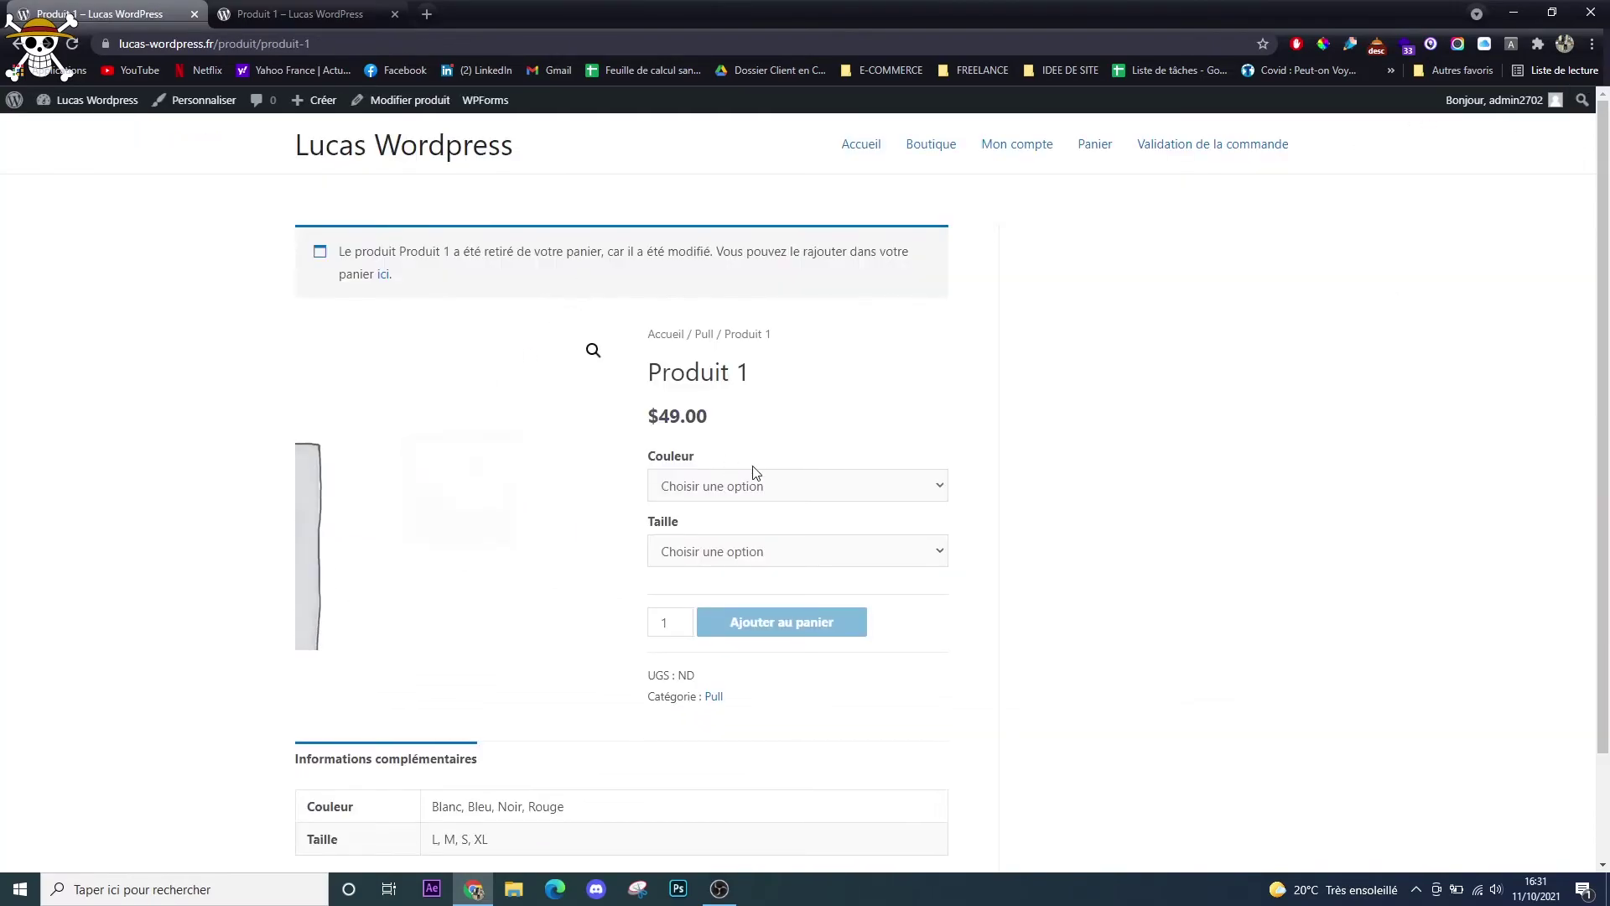
Review the Couleur and Taille values listed in the product page's additional information.
{"action": "scroll", "coordinate": [382, 697], "scroll_direction": "down", "scroll_amount": 1}
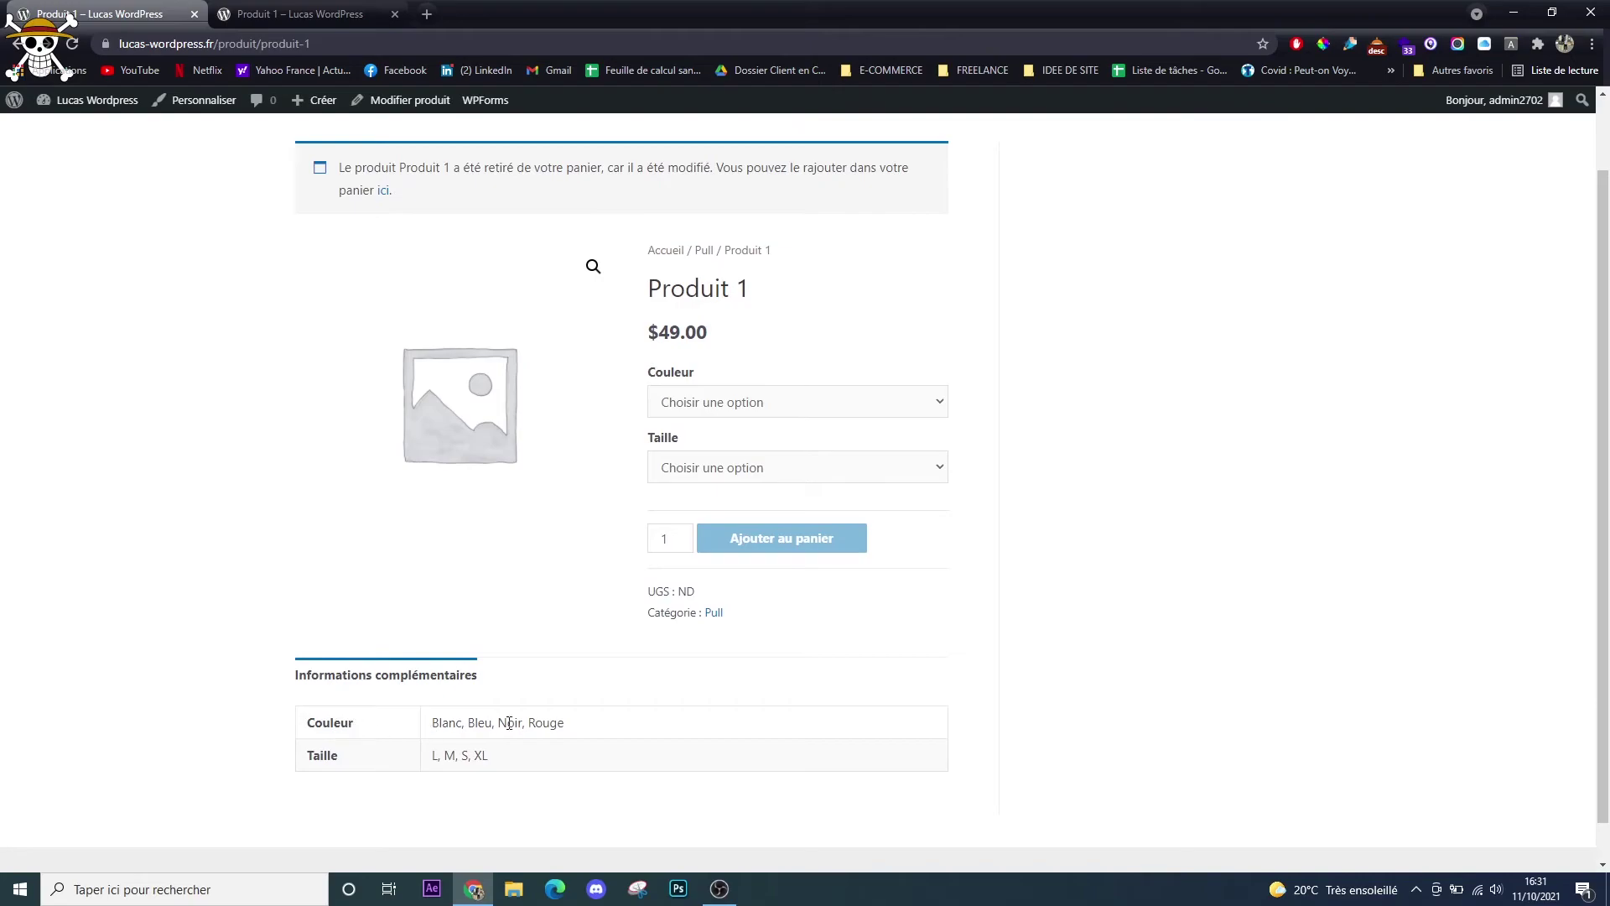
{"action": "left_click_drag", "start_coordinate": [445, 729], "coordinate": [577, 742]}
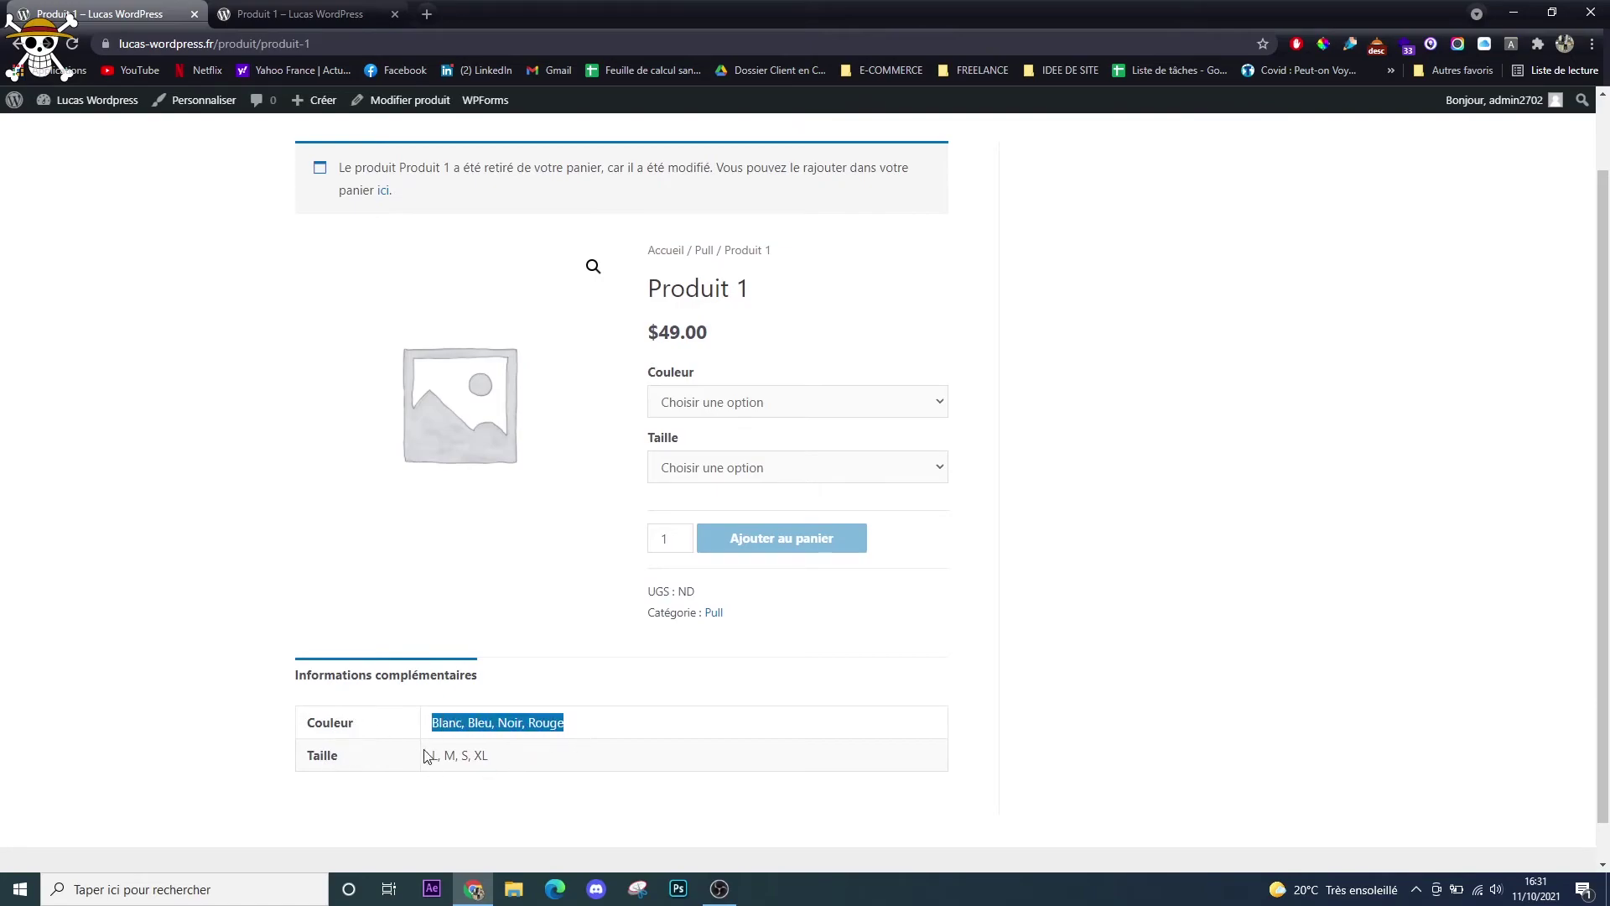
{"action": "left_click_drag", "start_coordinate": [426, 757], "coordinate": [532, 759]}
Choose the colour Blanc and size M on the product page and check that variation's availability and price.
{"action": "left_click", "coordinate": [737, 403]}
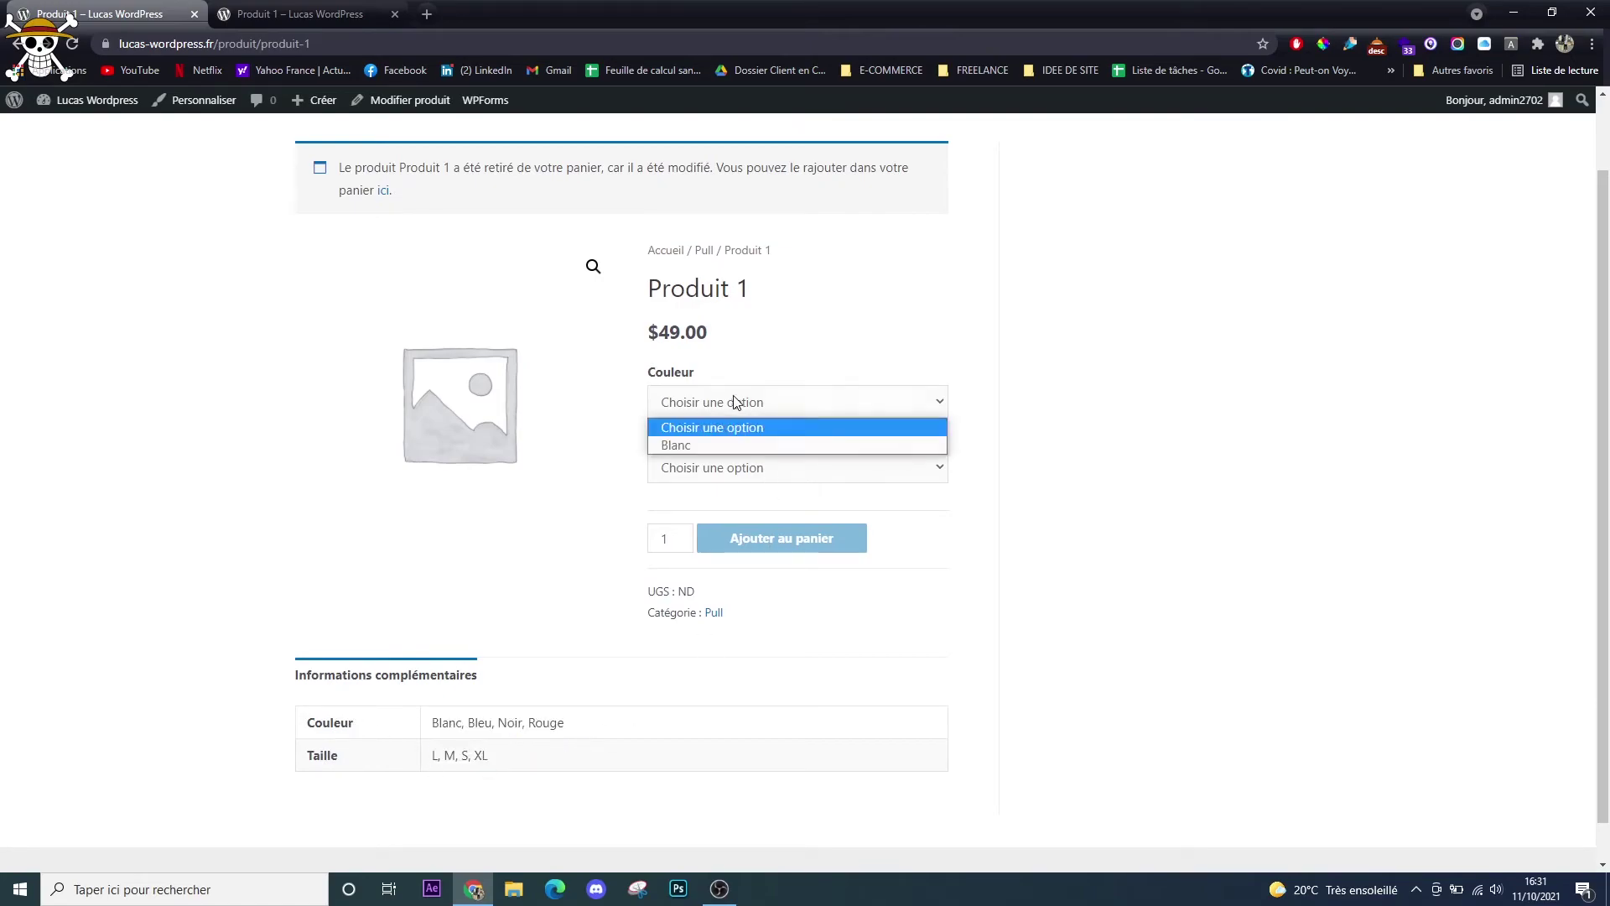
{"action": "left_click", "coordinate": [703, 445]}
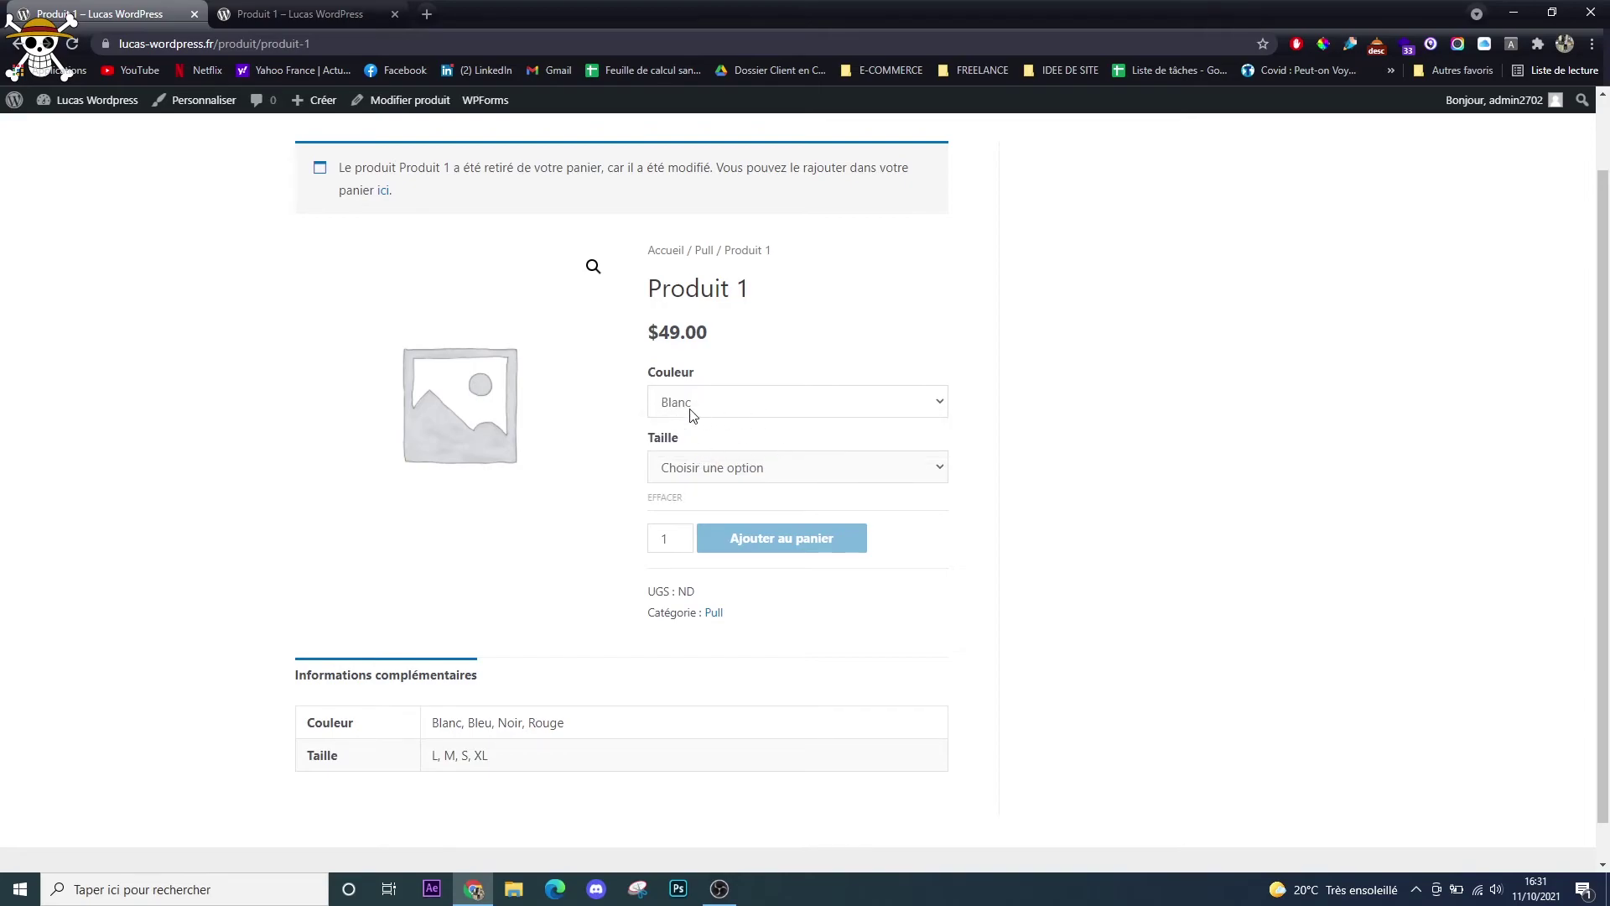
{"action": "left_click", "coordinate": [715, 476]}
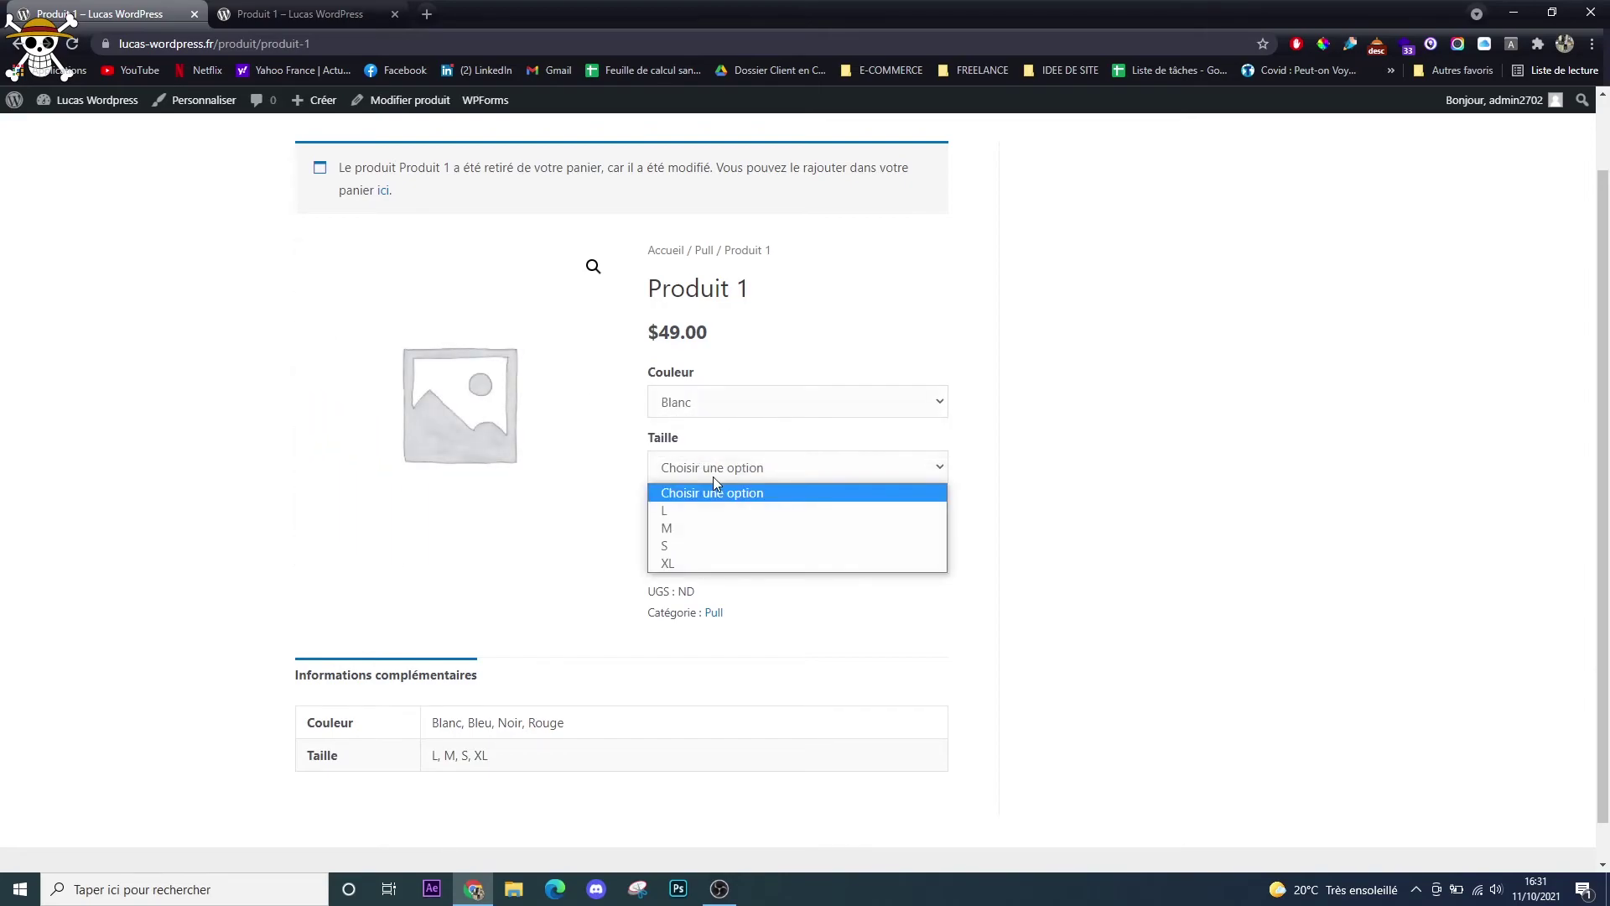
{"action": "left_click", "coordinate": [708, 534]}
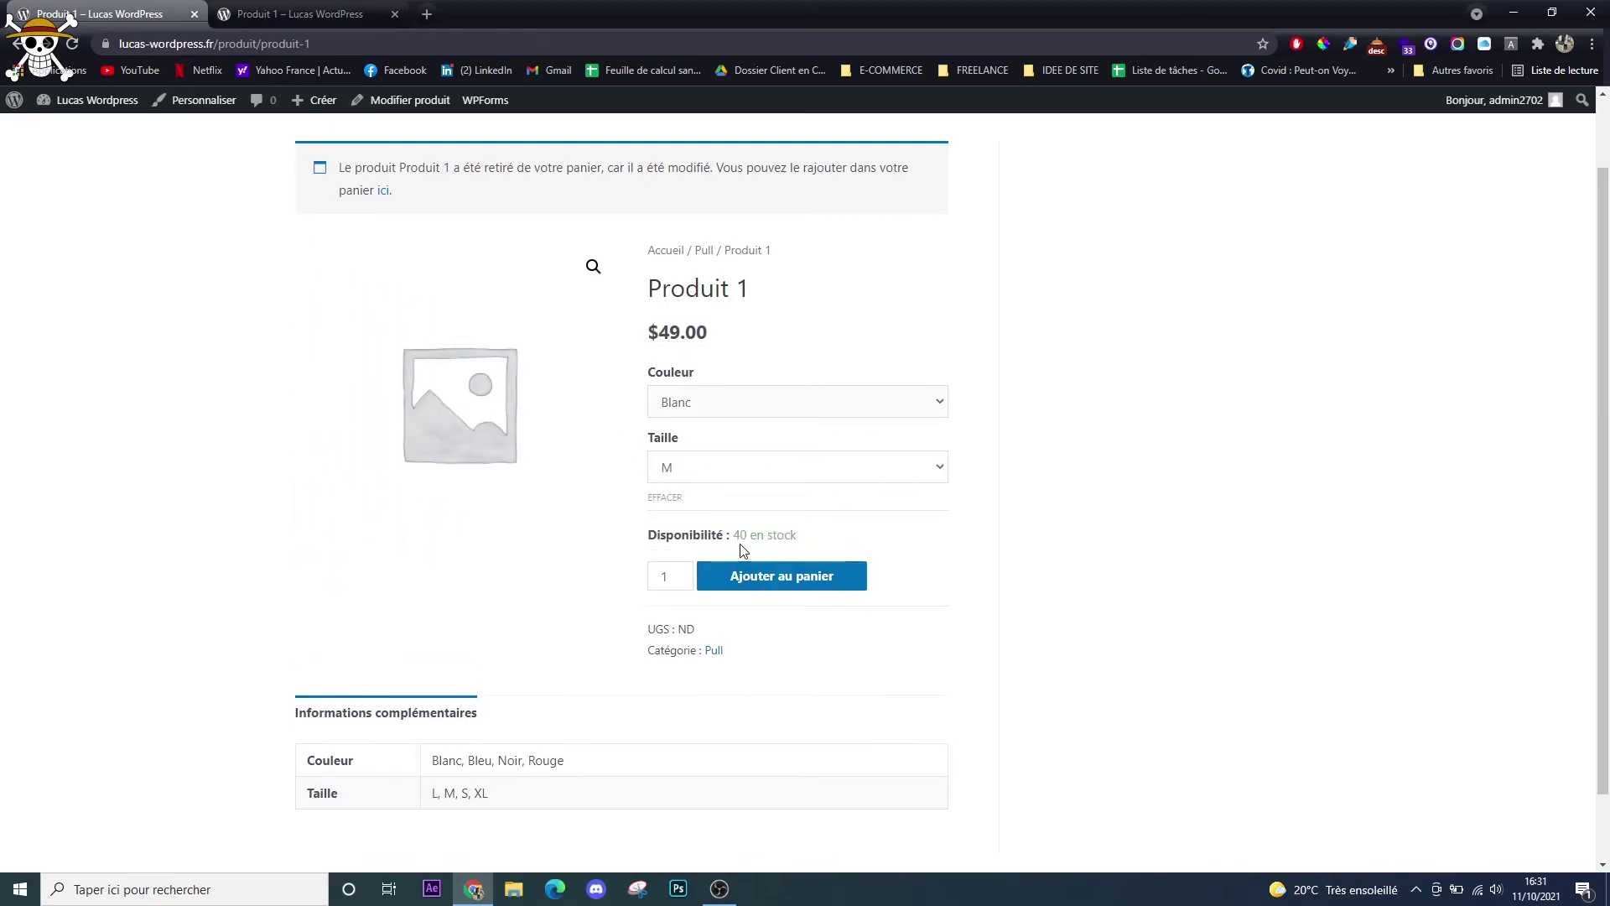
{"action": "left_click_drag", "start_coordinate": [734, 537], "coordinate": [814, 545]}
{"action": "left_click_drag", "start_coordinate": [675, 343], "coordinate": [635, 348]}
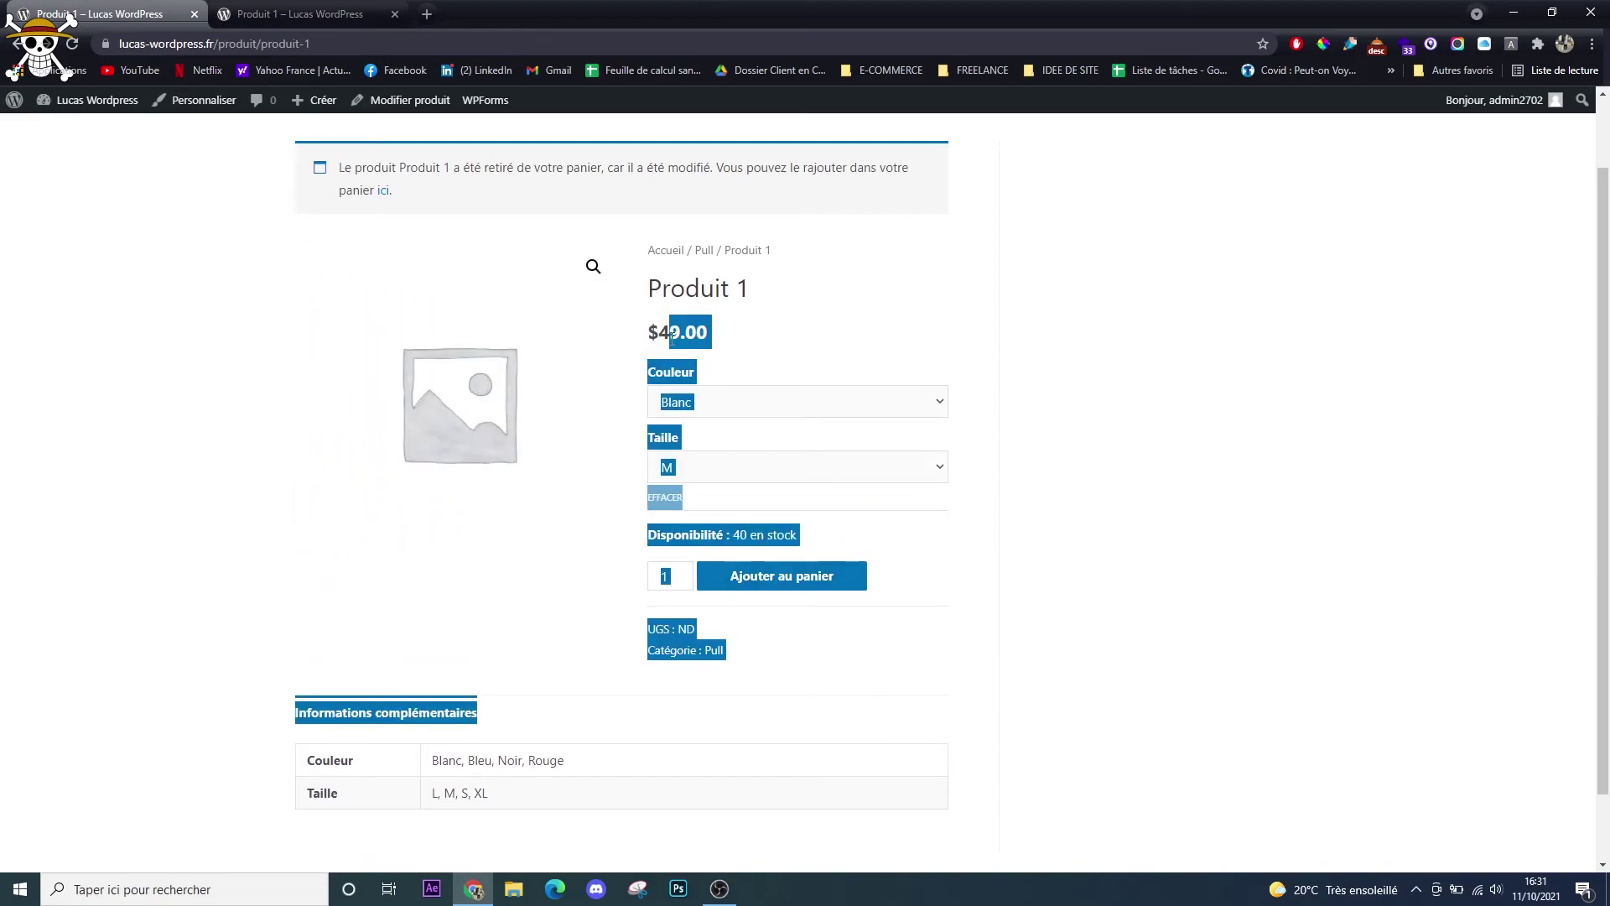
{"action": "left_click", "coordinate": [743, 348]}
Add the Blanc, M variation to the cart, proceed from the cart to checkout and look over the order form.
{"action": "left_click", "coordinate": [784, 582]}
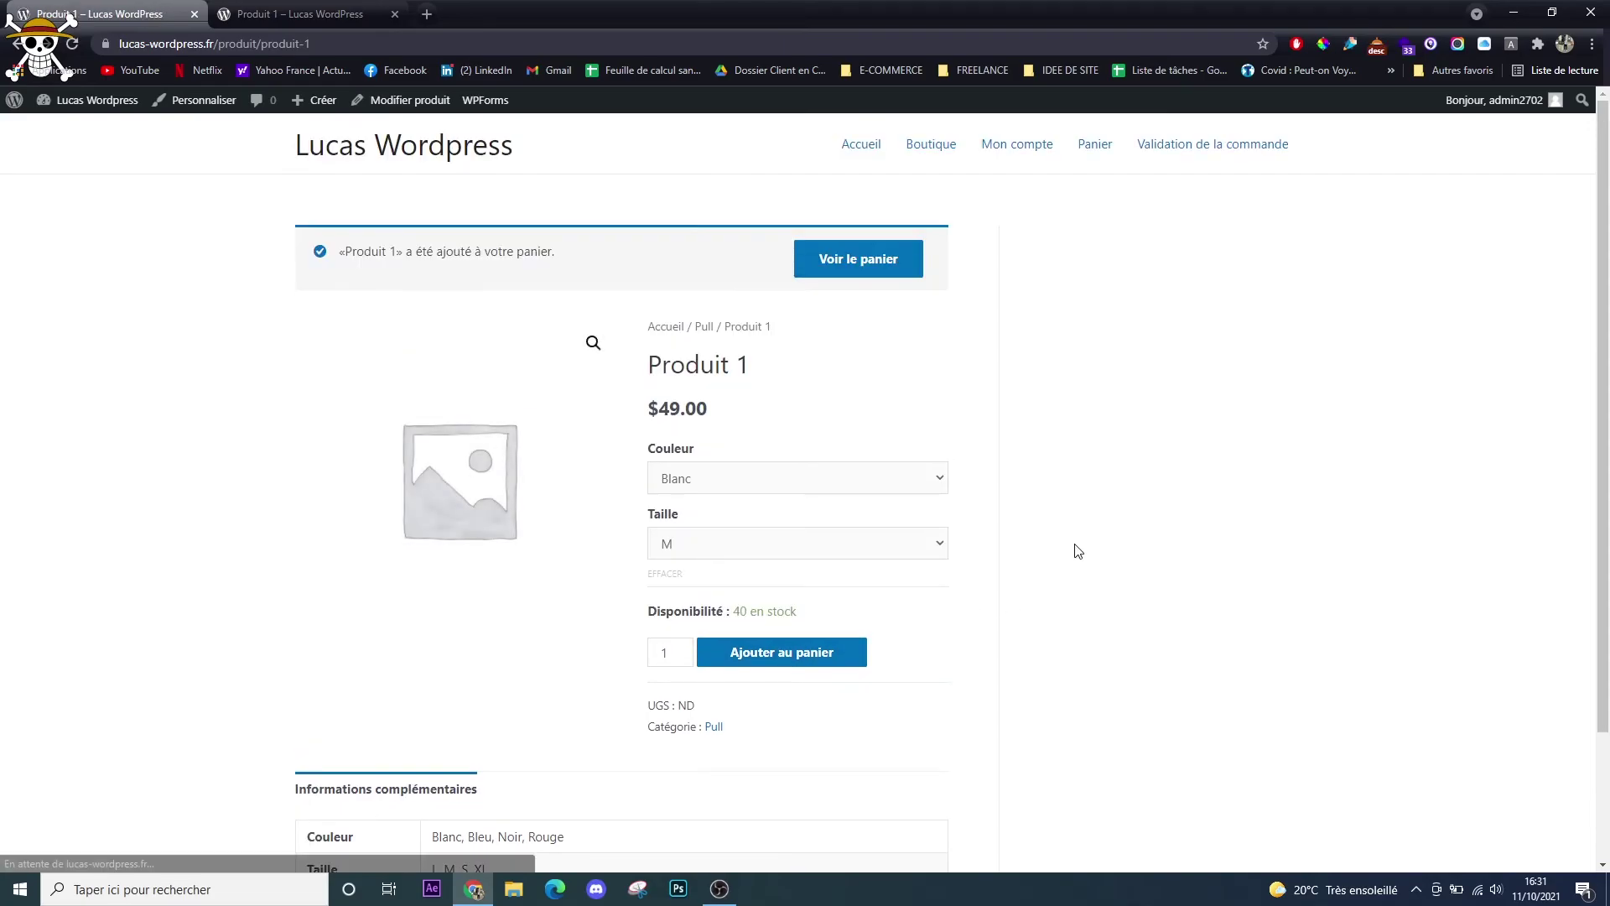
{"action": "left_click", "coordinate": [859, 266]}
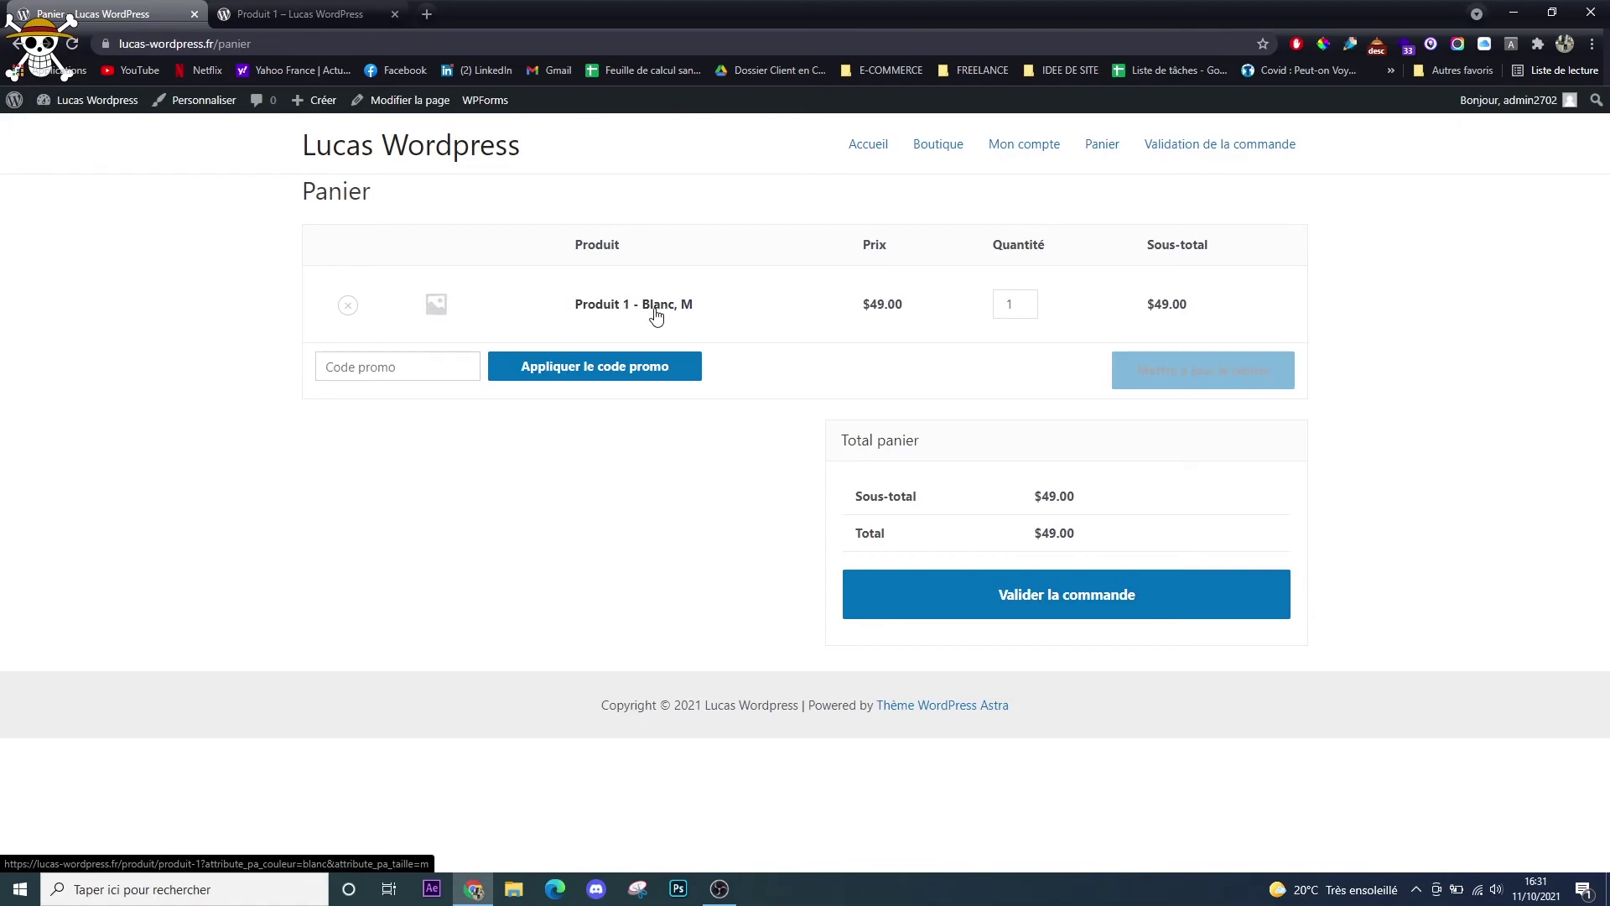
{"action": "left_click", "coordinate": [1099, 597]}
{"action": "scroll", "coordinate": [378, 632], "scroll_direction": "down", "scroll_amount": 5}
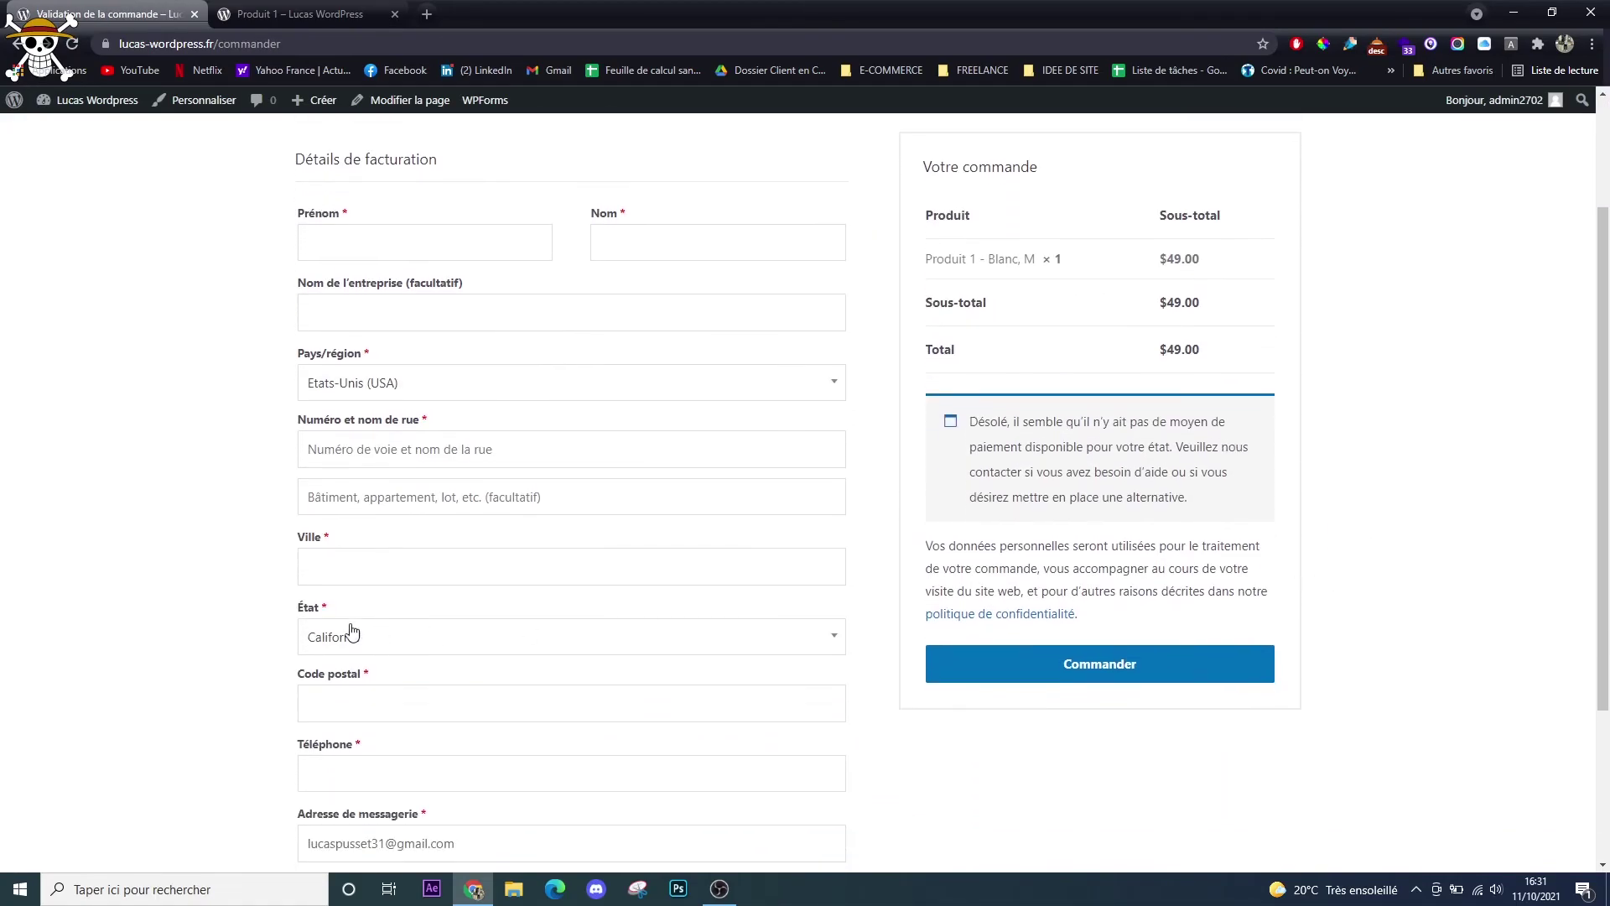
{"action": "scroll", "coordinate": [672, 629], "scroll_direction": "up", "scroll_amount": 5}
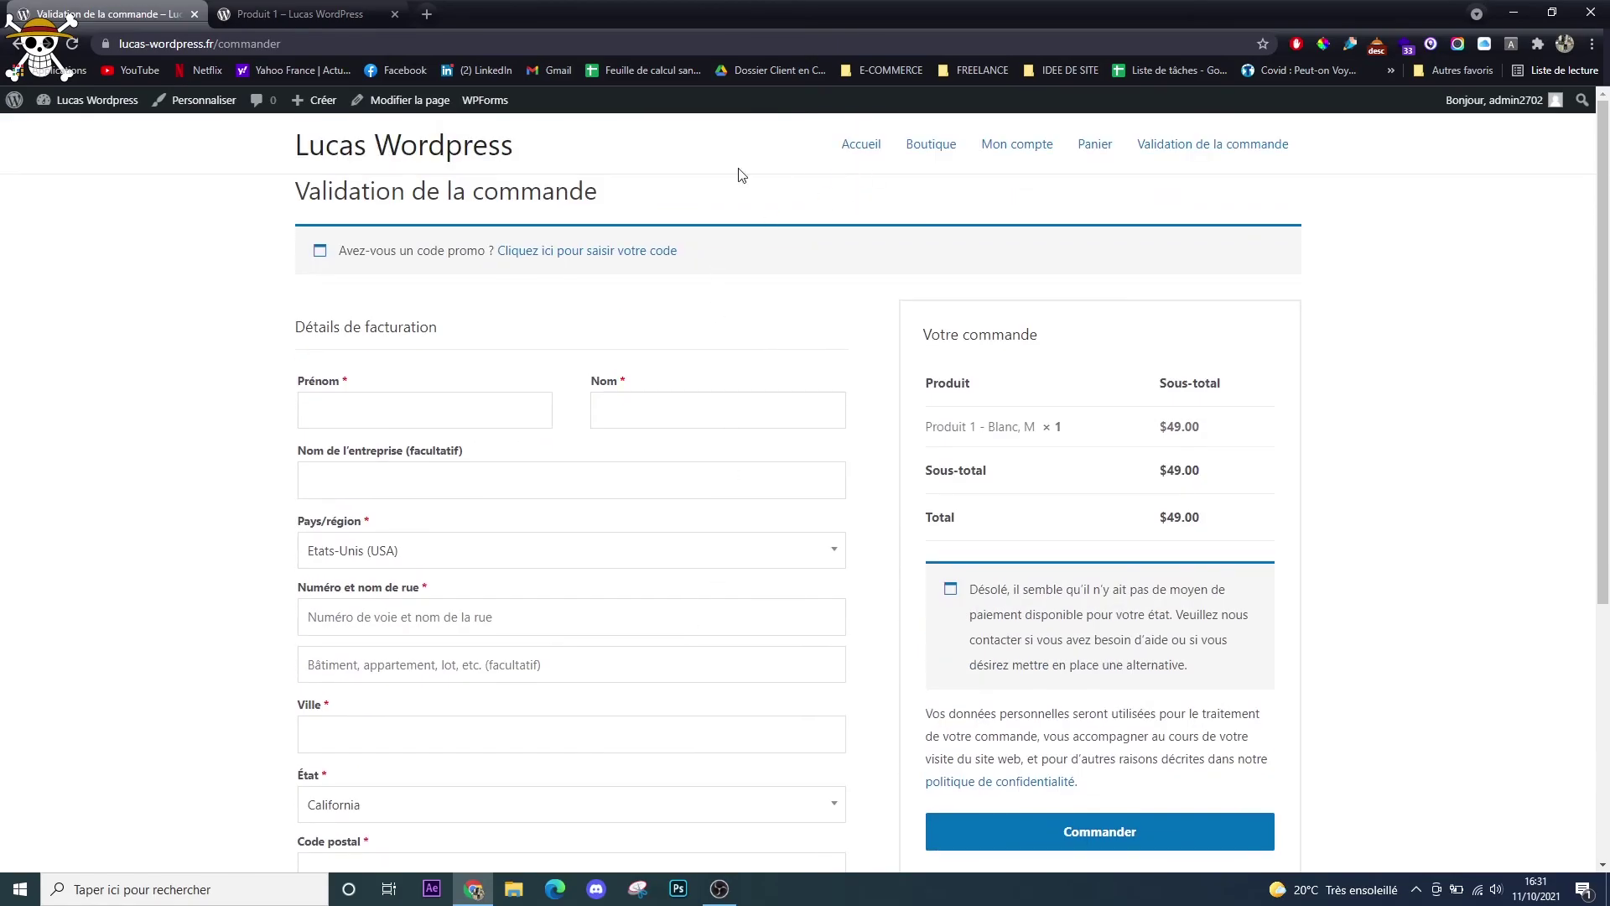
Leave the checkout and return to the WordPress dashboard from the other open Produit 1 page.
{"action": "left_click", "coordinate": [391, 156]}
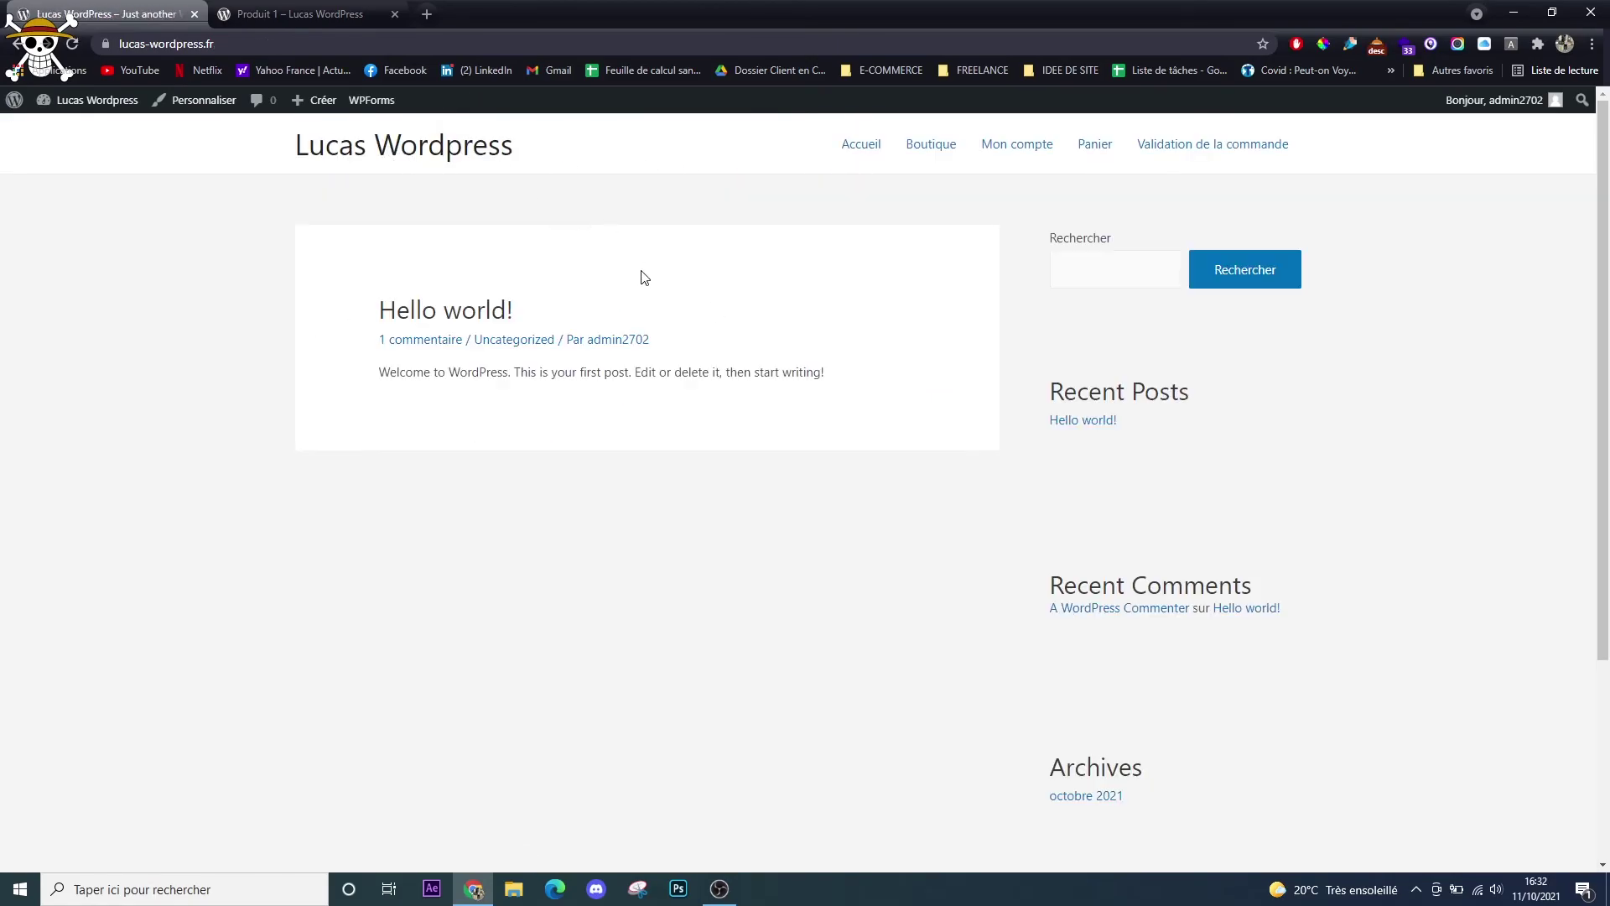
{"action": "left_click", "coordinate": [721, 889]}
{"action": "left_click", "coordinate": [722, 889]}
{"action": "left_click", "coordinate": [220, 13]}
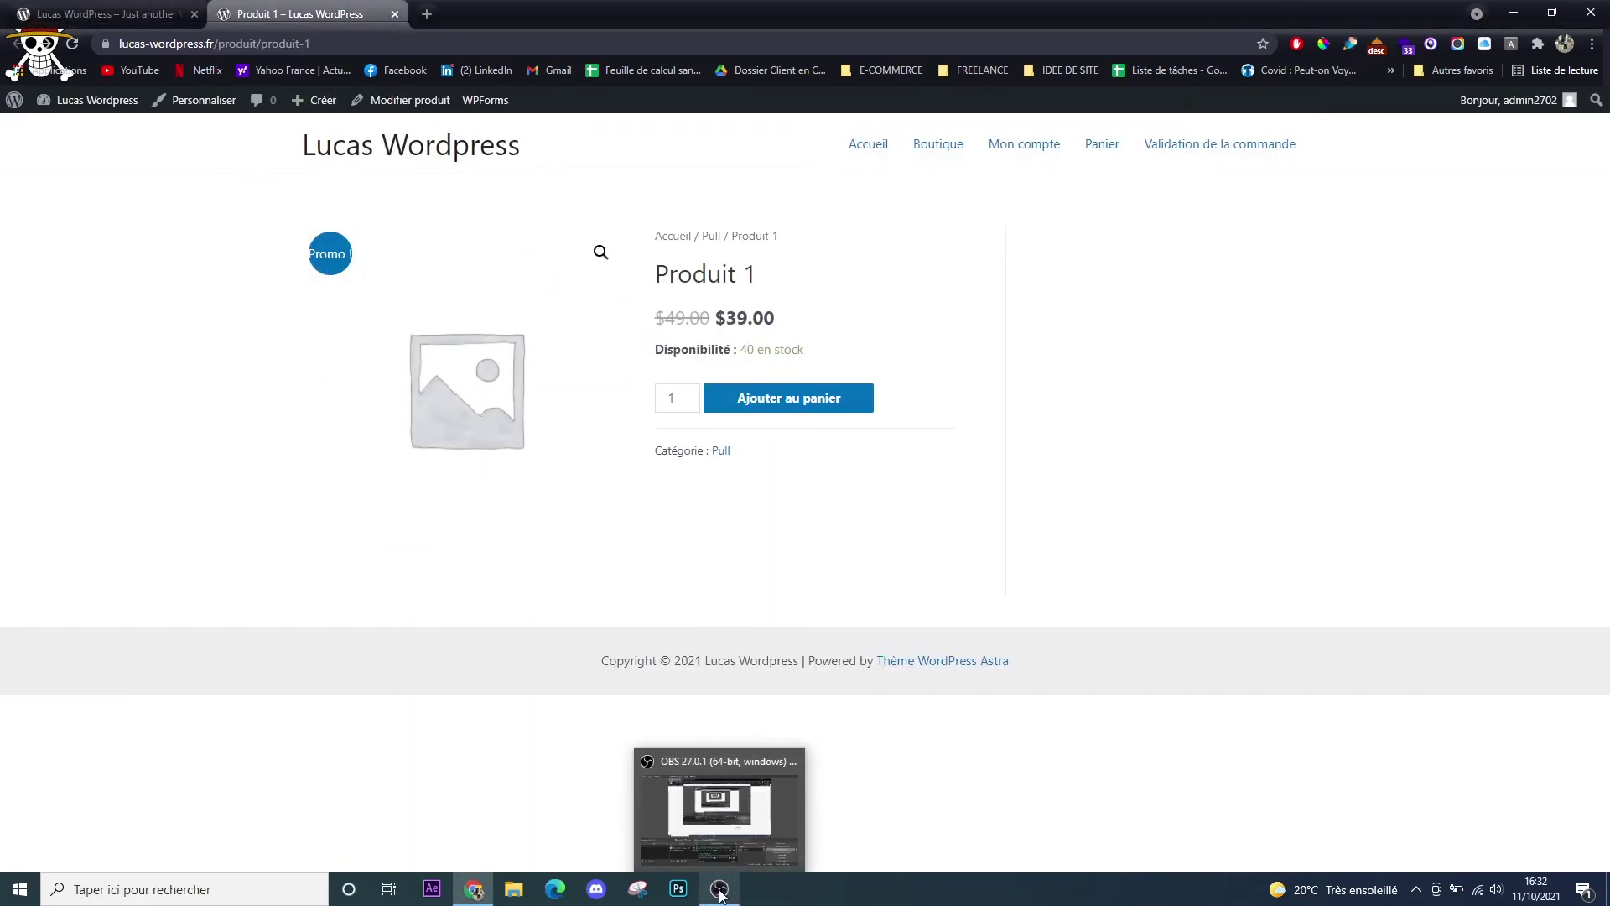
{"action": "left_click", "coordinate": [81, 117]}
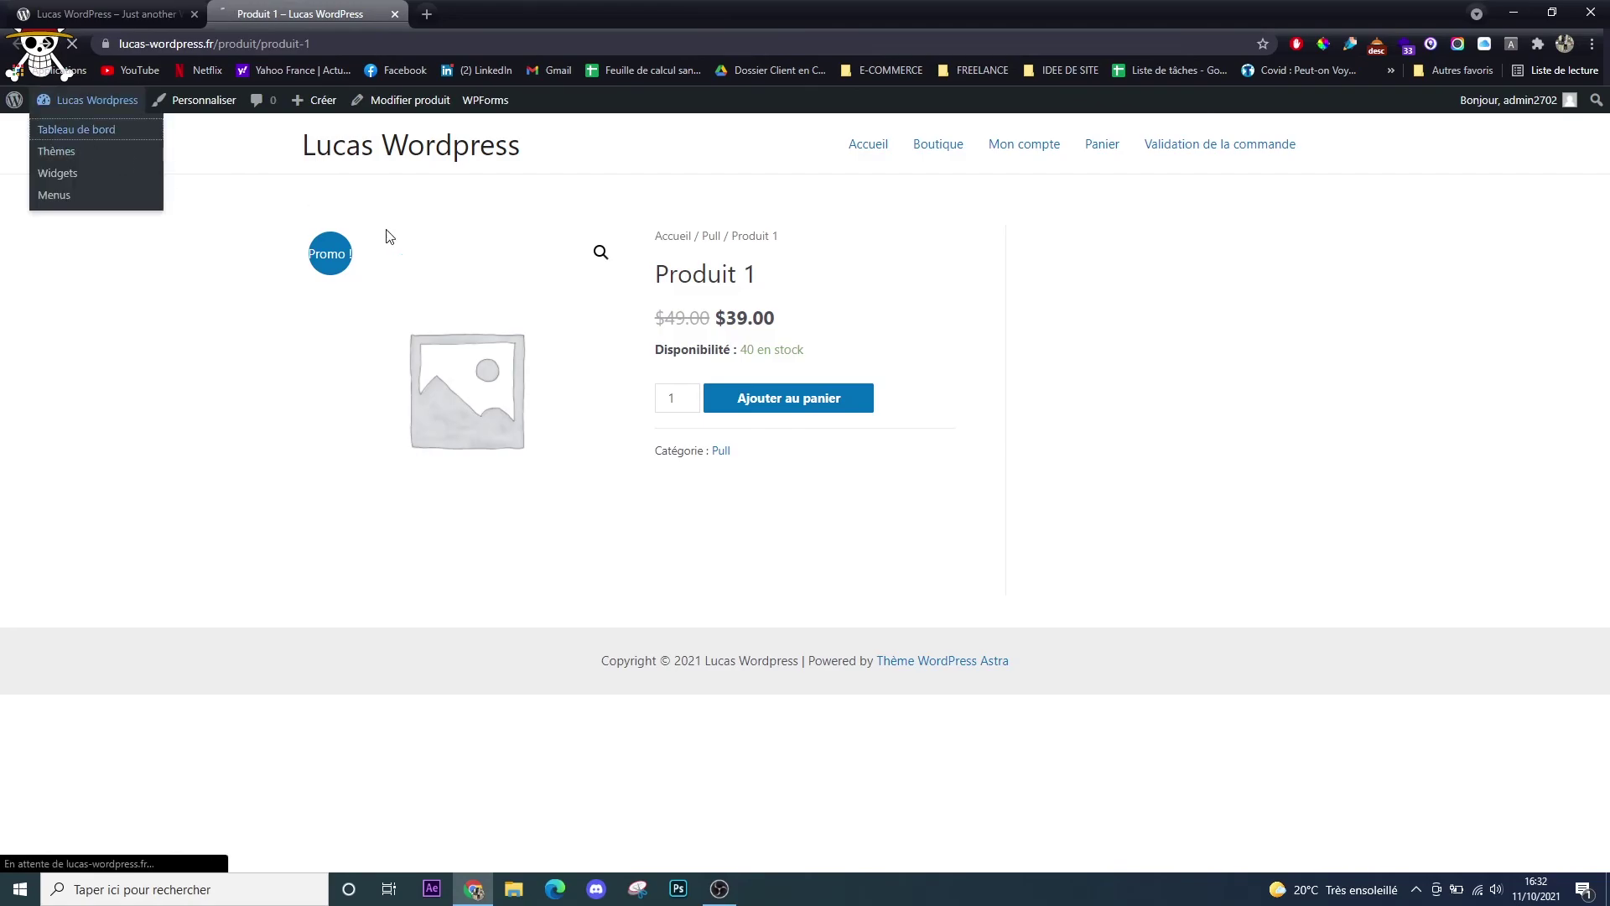